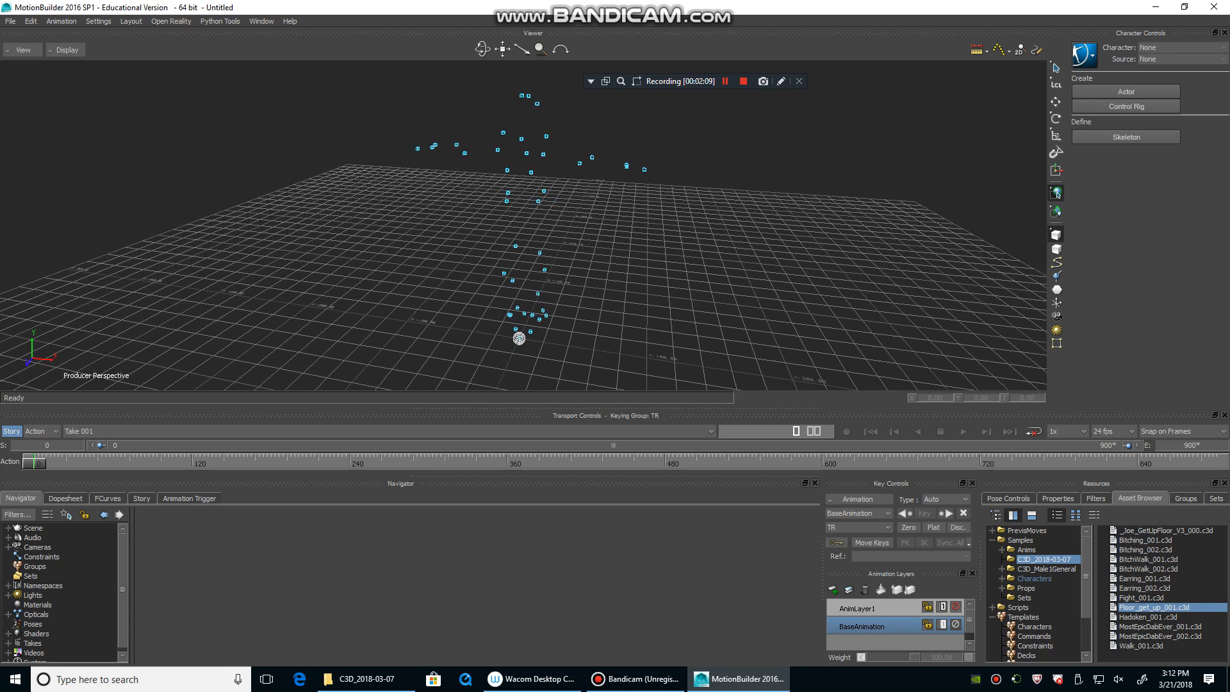
- Scrub through the imported take to review the optical marker motion, then return to the starting frame
drag(34, 463, 200, 463)
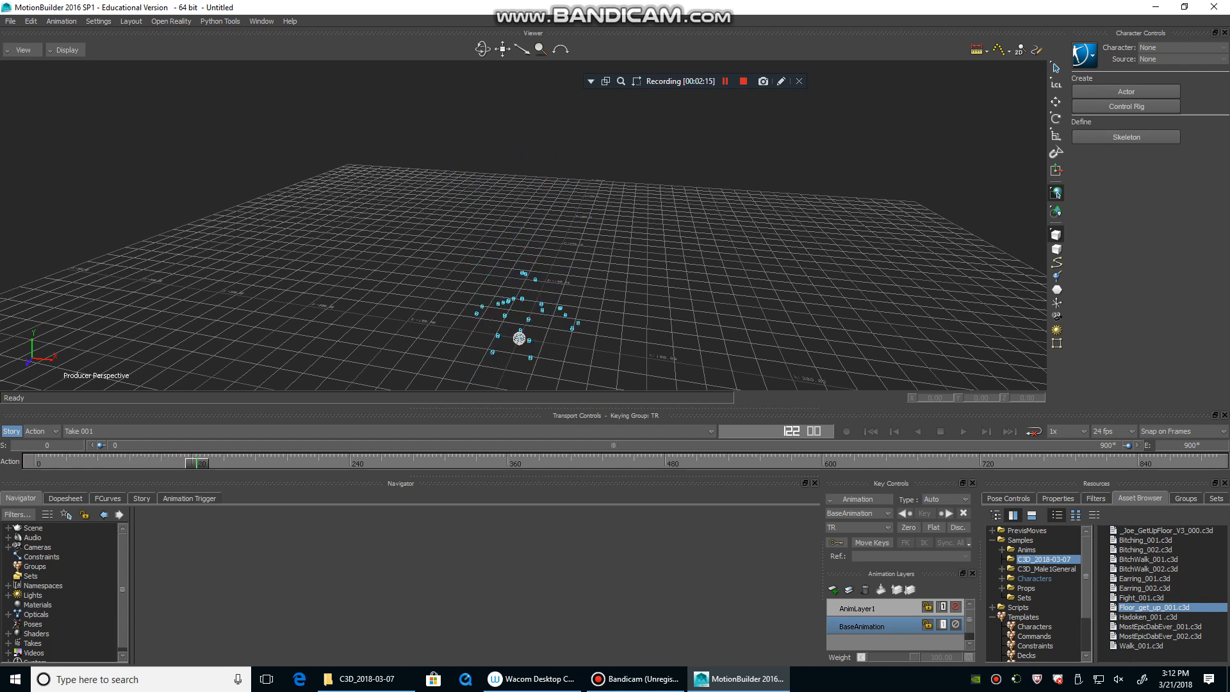
shift+drag(532, 308, 448, 210)
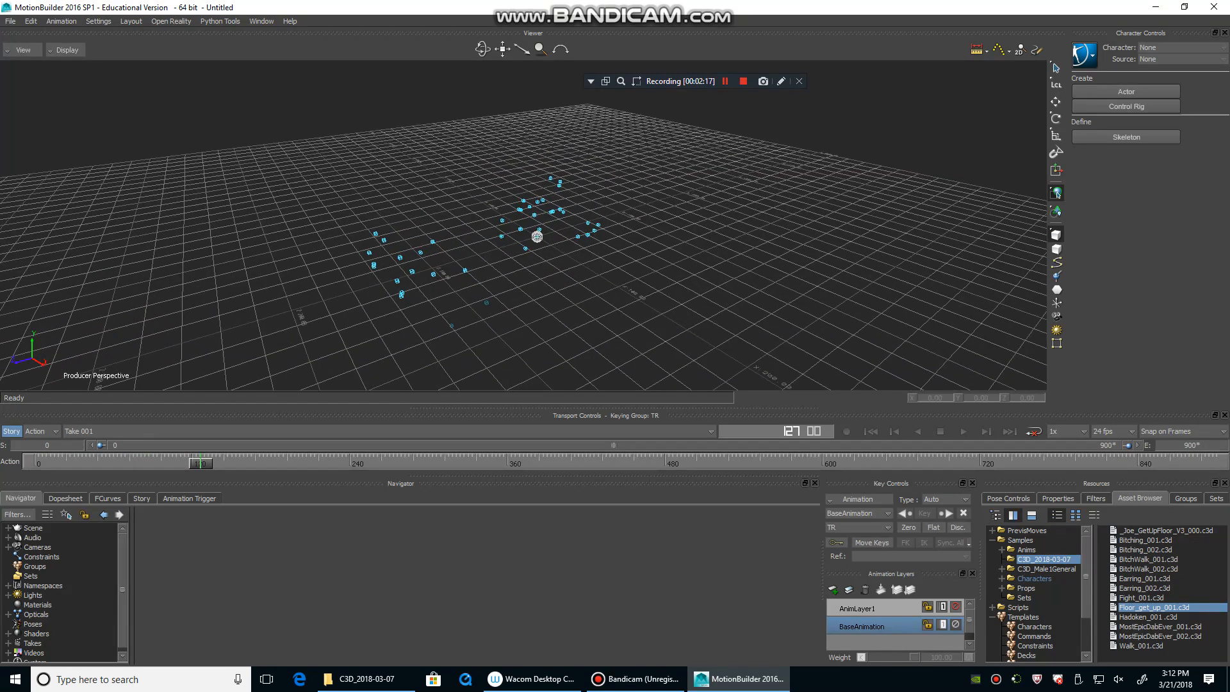
mouse_move(200, 463)
mouse_down()
mouse_move(676, 463)
mouse_move(77, 463)
mouse_move(122, 464)
mouse_up()
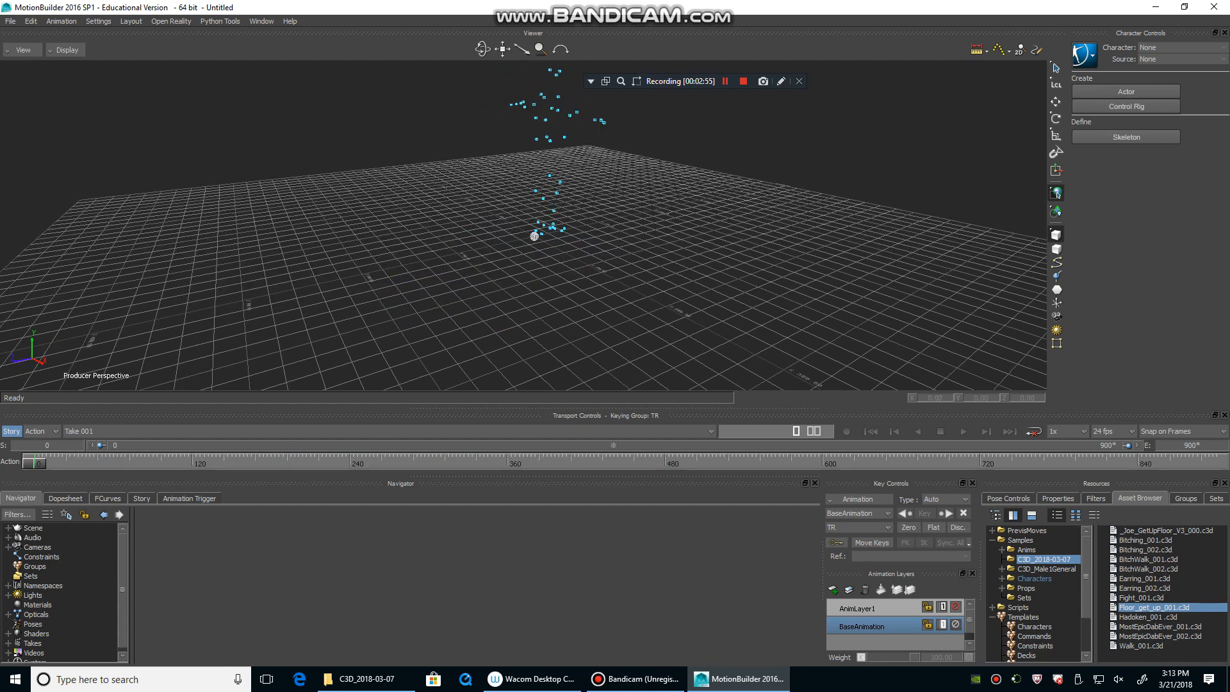
ctrl+shift+drag(449, 211, 537, 251)
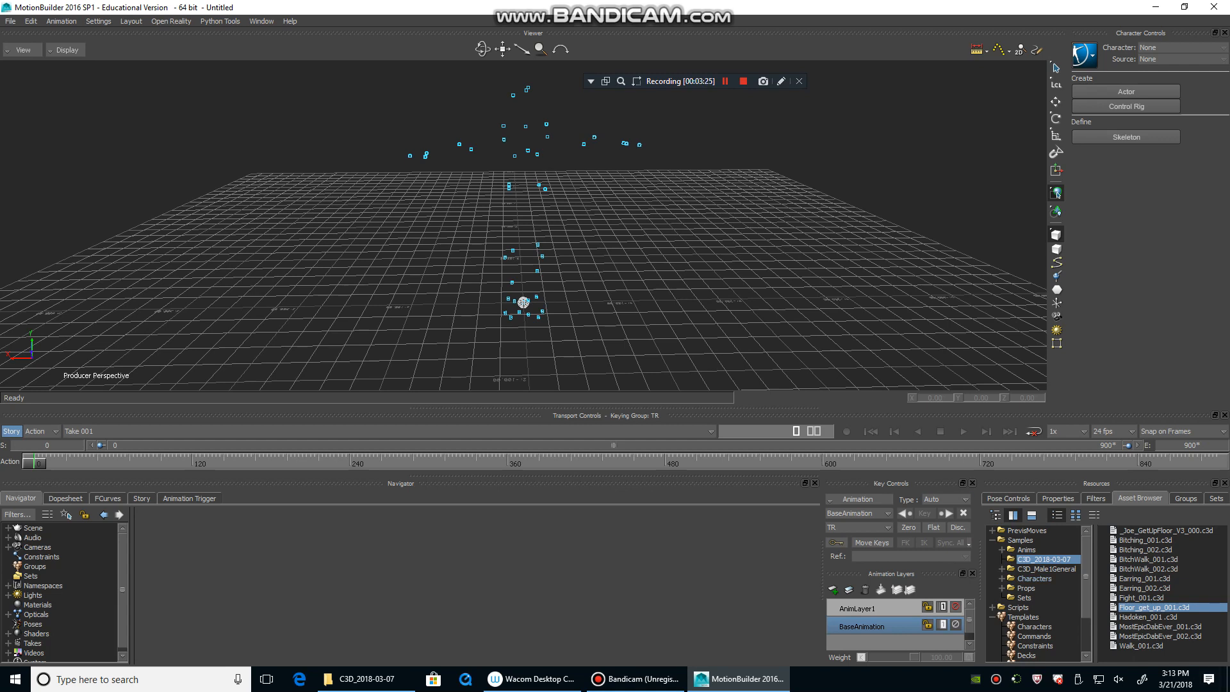
- Merge the sample character Willard into the scene with the No Animation option
click(1035, 578)
scroll(1163, 596, down, 1)
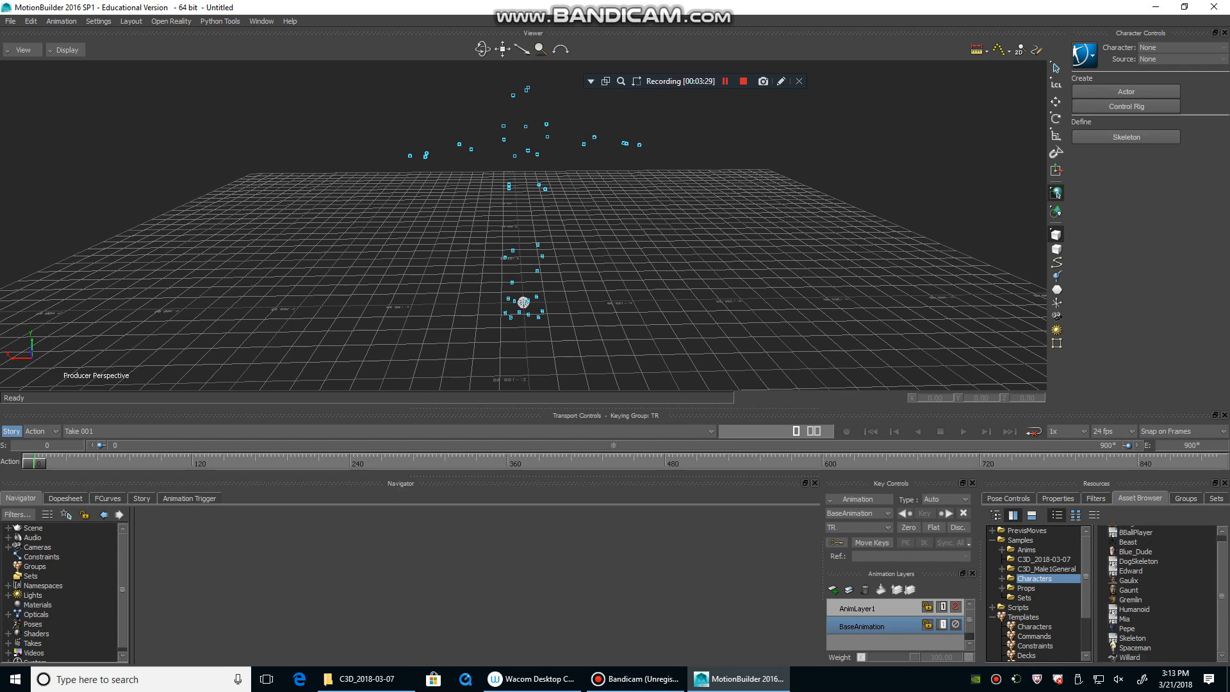
click(1129, 658)
drag(1130, 657, 615, 225)
mouse_move(646, 233)
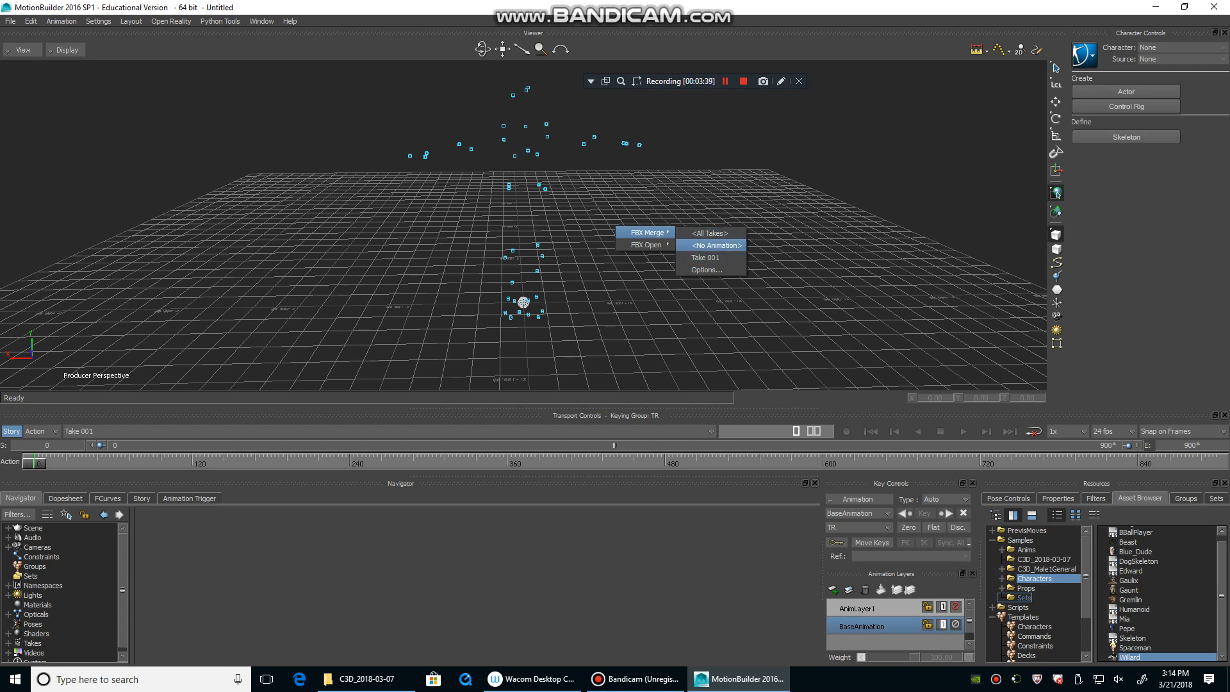
click(716, 245)
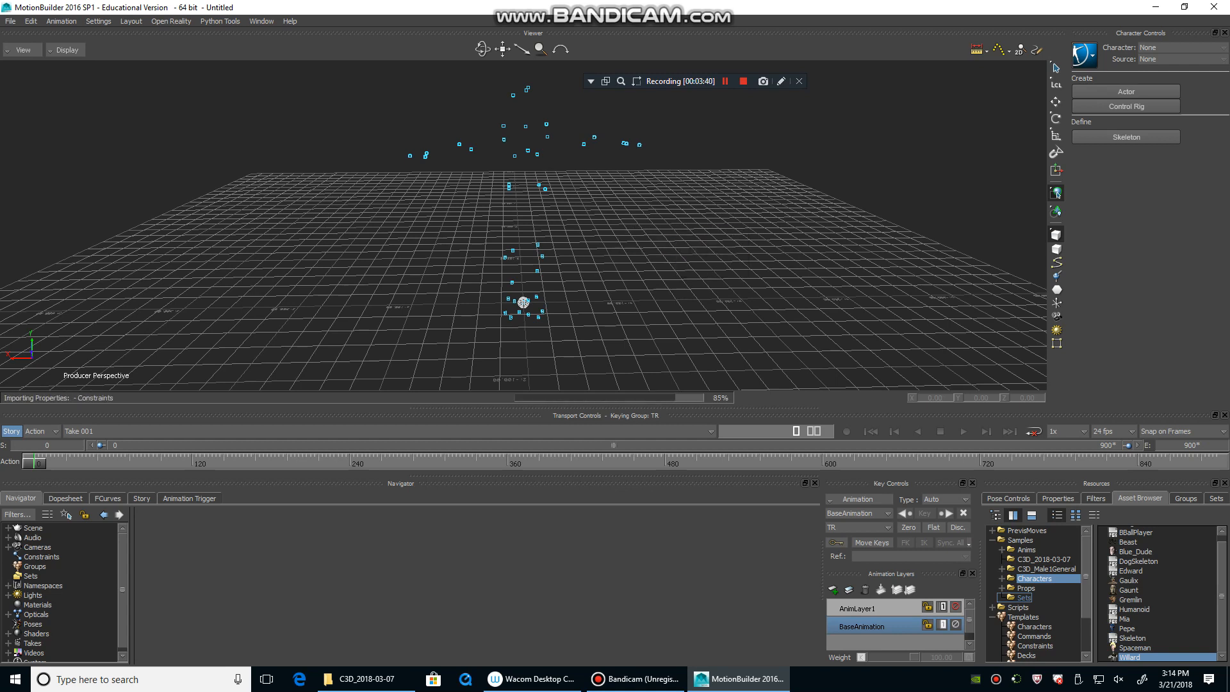
- Set the viewer display to Normal so the optical markers show together with the Willard model
ctrl+shift+drag(564, 225, 749, 237)
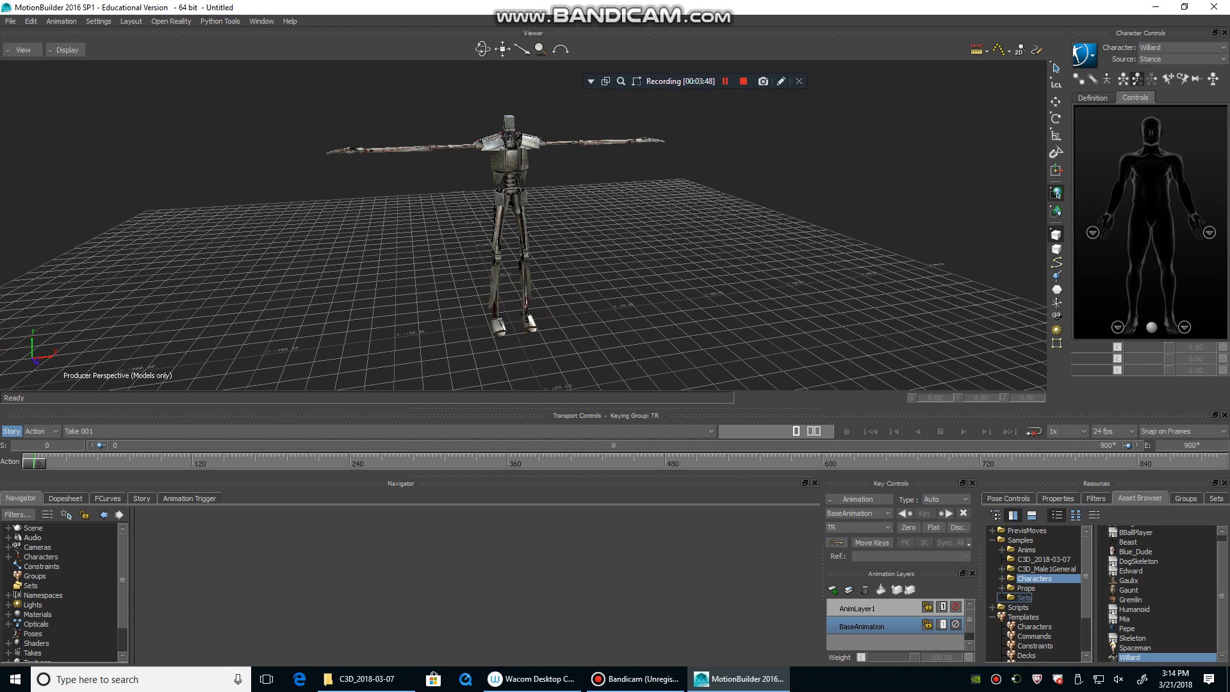
click(66, 50)
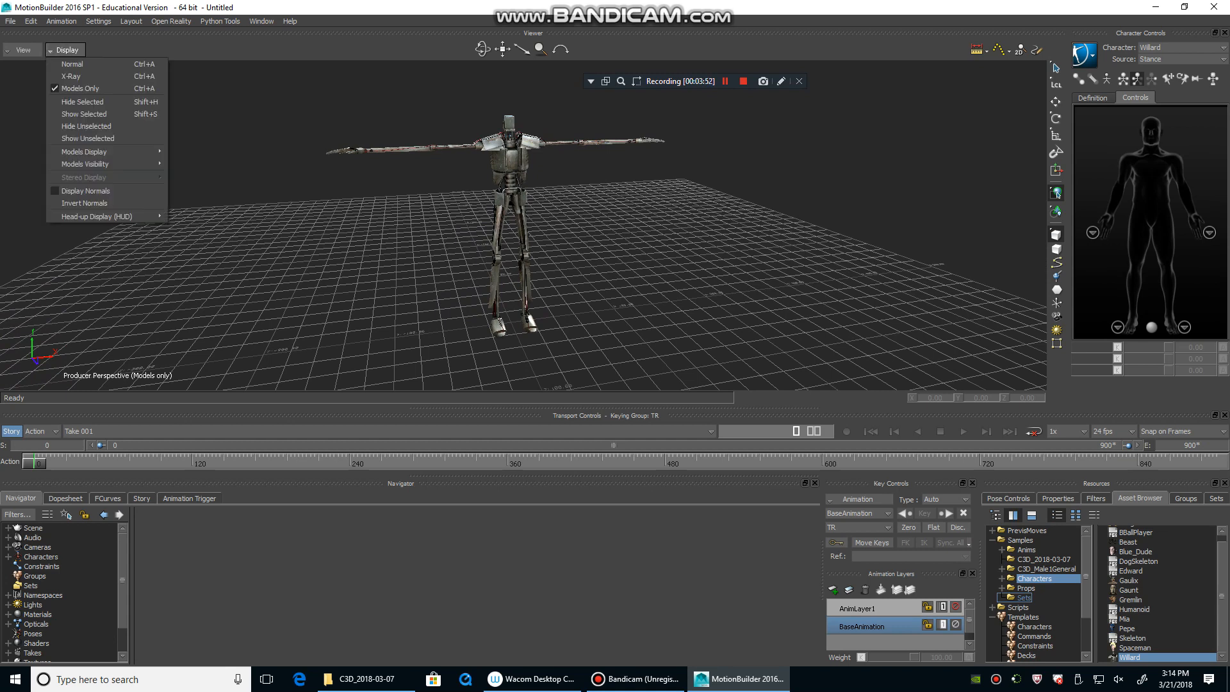
click(72, 64)
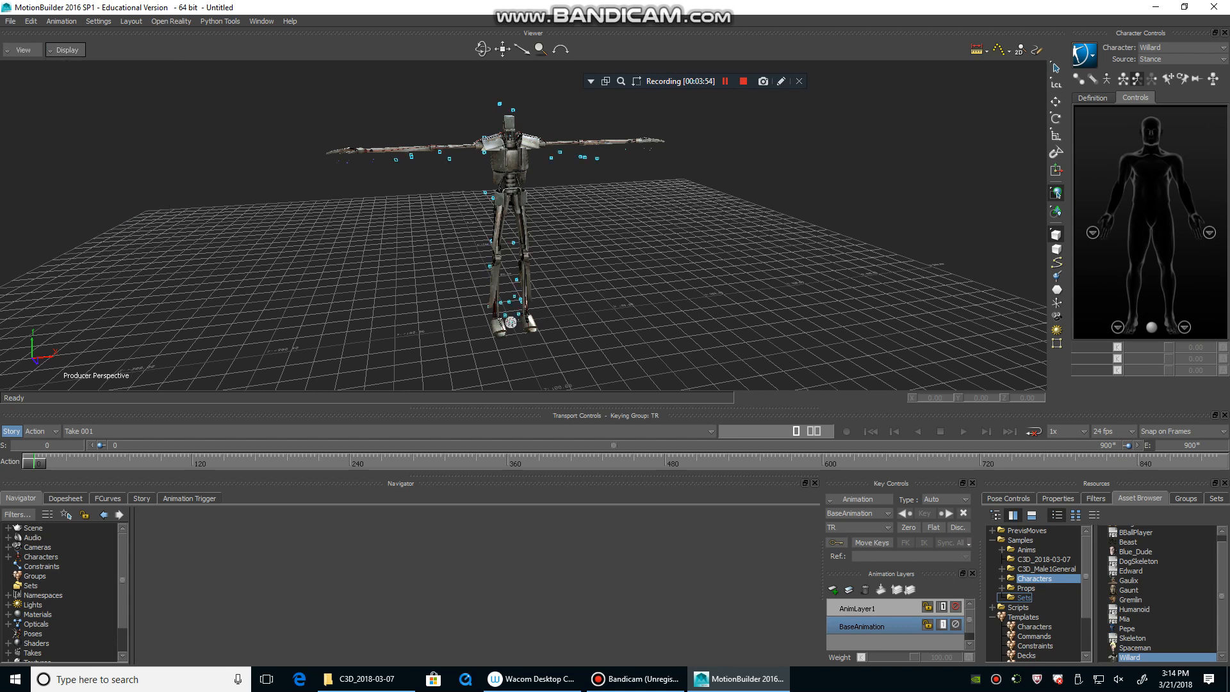
- Compare the markers' alignment and facing direction with the Willard character from the front and side
ctrl+shift+drag(615, 231, 521, 215)
scroll(523, 224, up, 1)
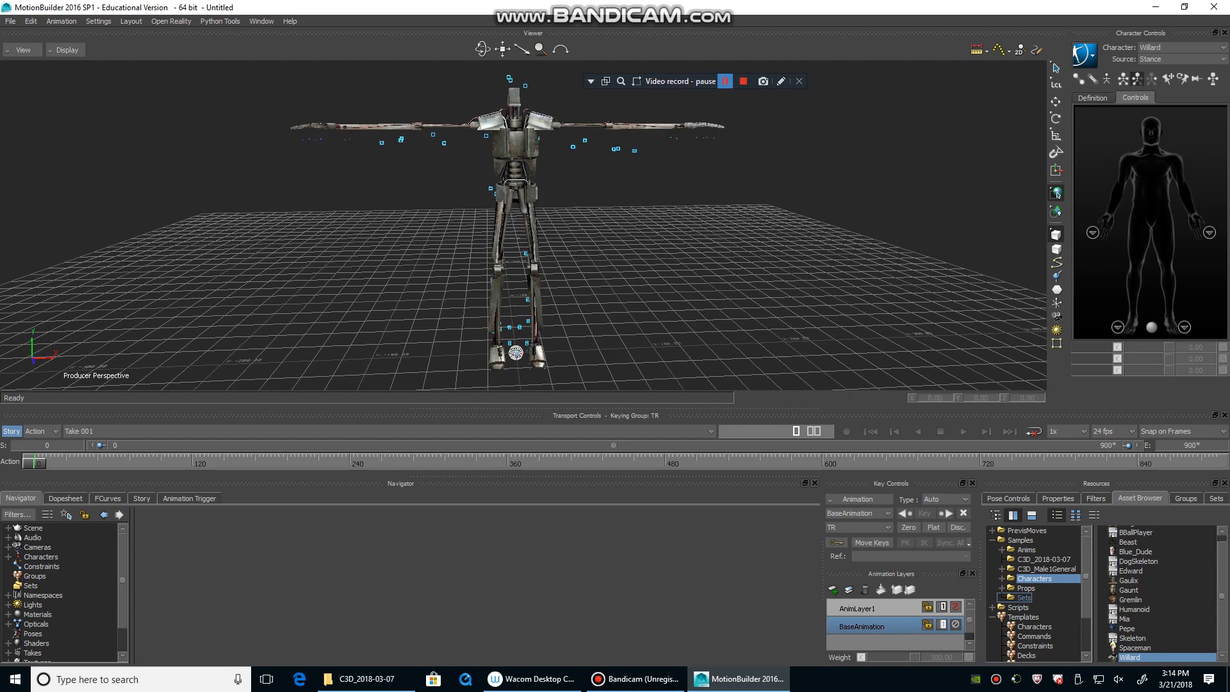
ctrl+shift+drag(524, 224, 621, 250)
mouse_move(482, 335)
ctrl+shift+mouse_down()
mouse_move(511, 314)
mouse_move(495, 313)
mouse_move(503, 304)
mouse_move(487, 328)
ctrl+shift+mouse_up()
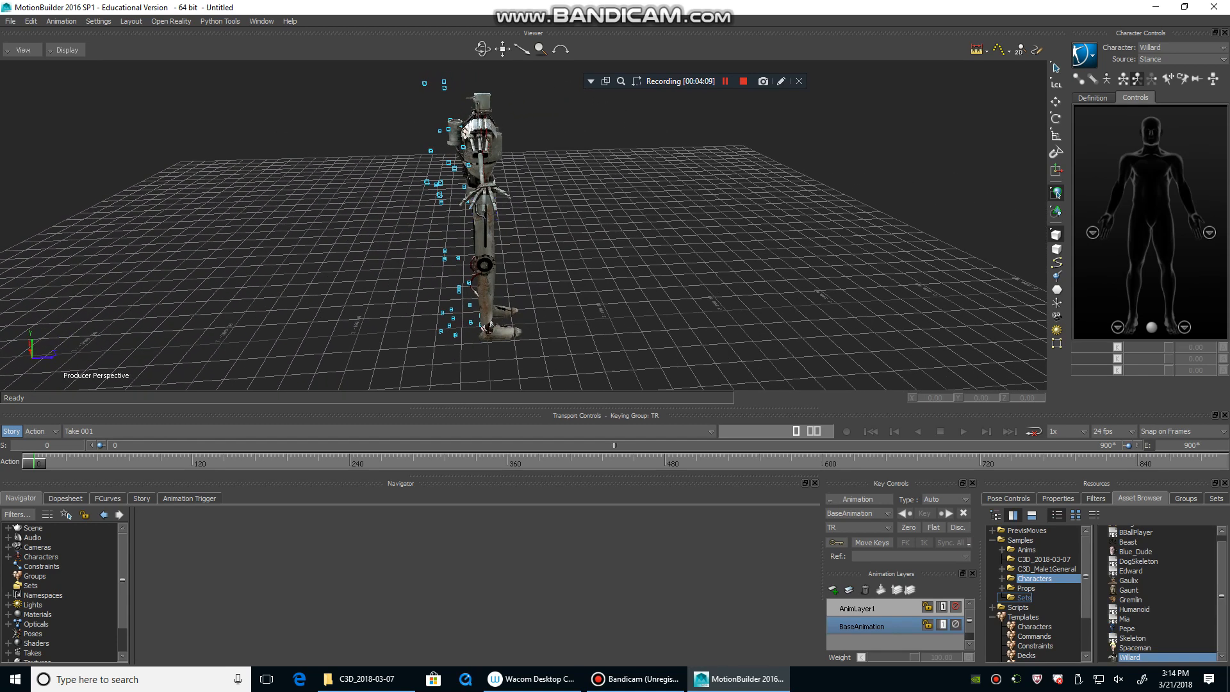
mouse_move(35, 462)
mouse_down()
mouse_move(125, 463)
mouse_move(33, 463)
mouse_up()
drag(615, 211, 570, 218)
ctrl+shift+drag(570, 217, 512, 218)
- Select the C3D:optical root and expand its marker hierarchy under Scene in the Navigator
click(513, 323)
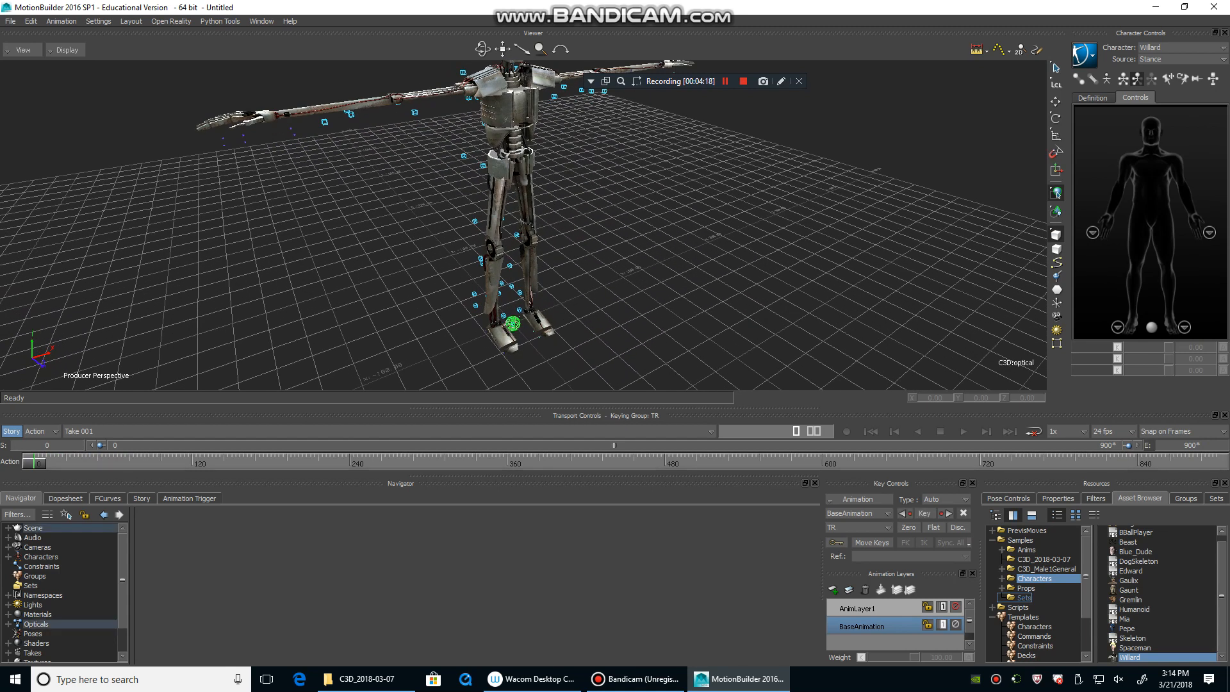
click(685, 263)
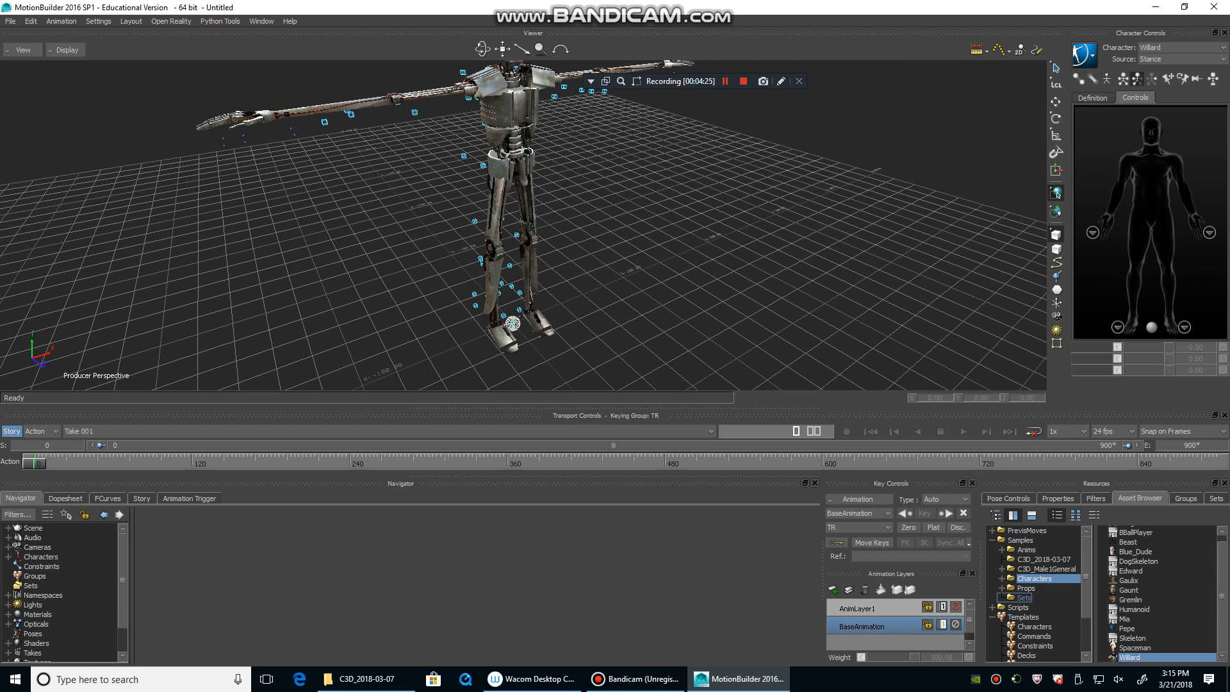
click(513, 324)
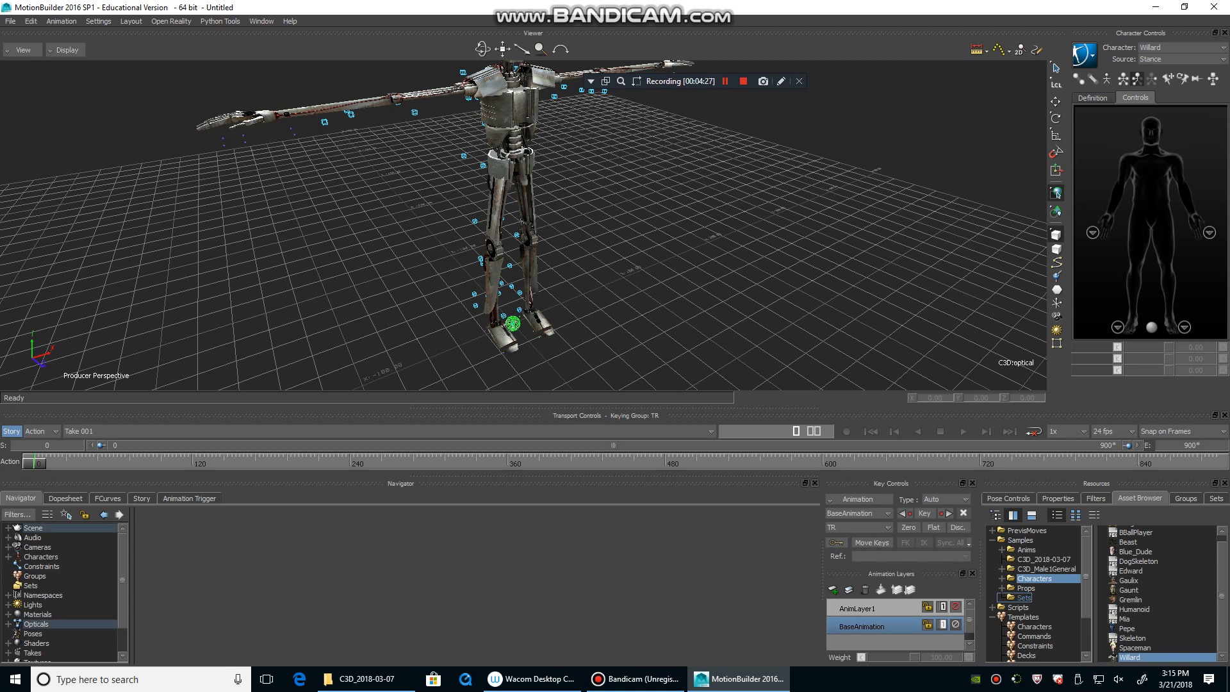
ctrl+shift+drag(512, 324, 499, 211)
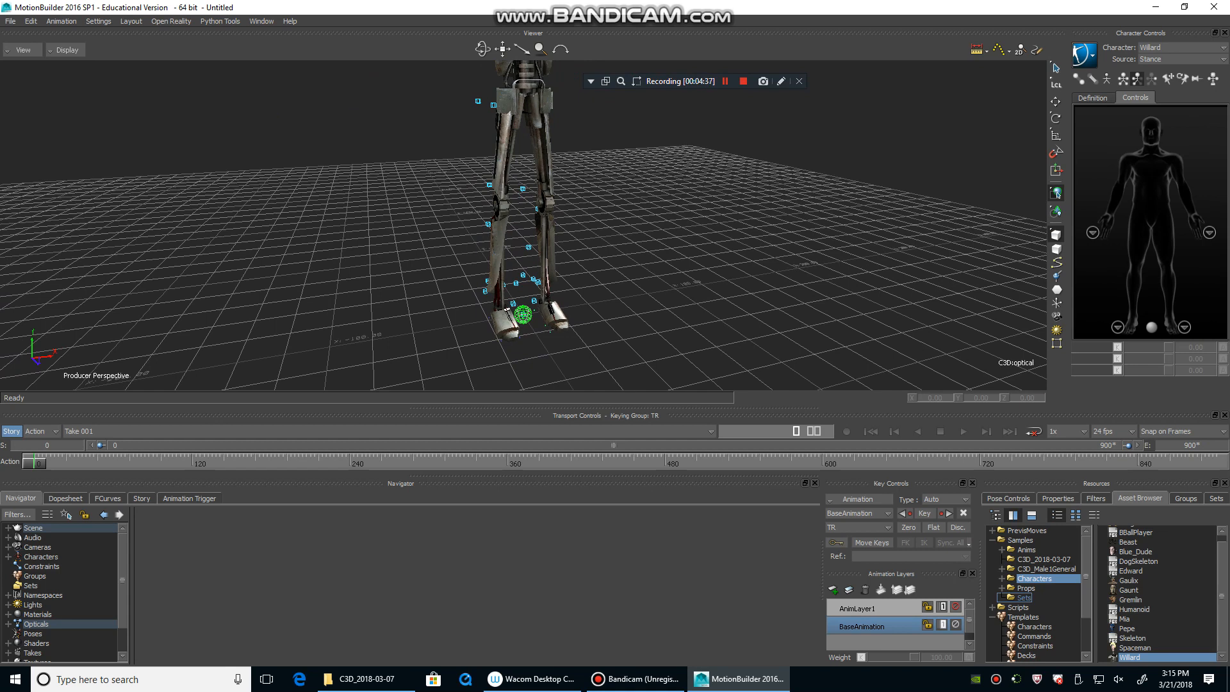
click(8, 528)
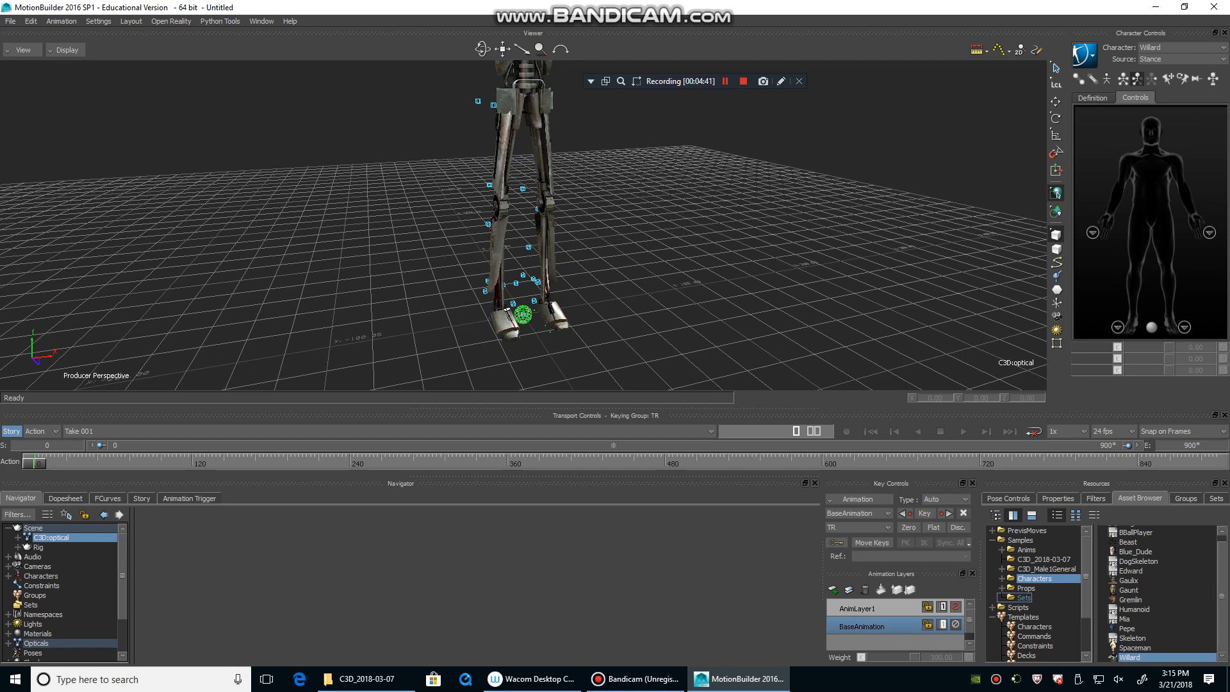
click(18, 538)
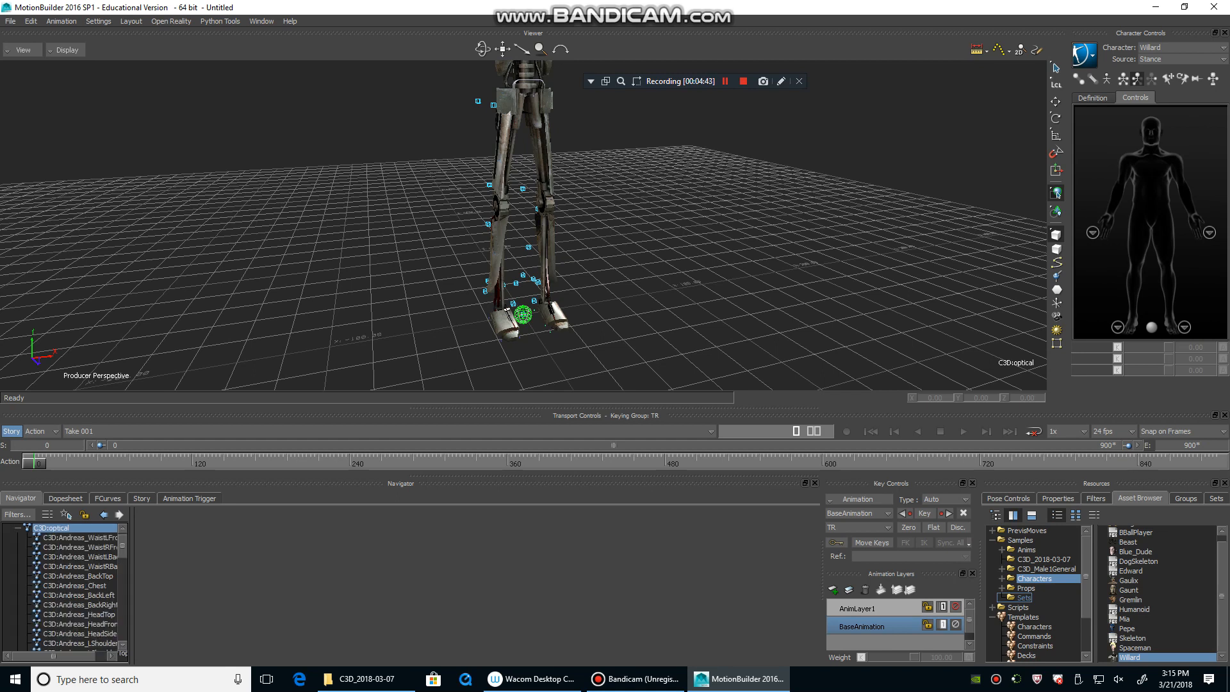
drag(132, 586, 149, 587)
scroll(77, 593, up, 1)
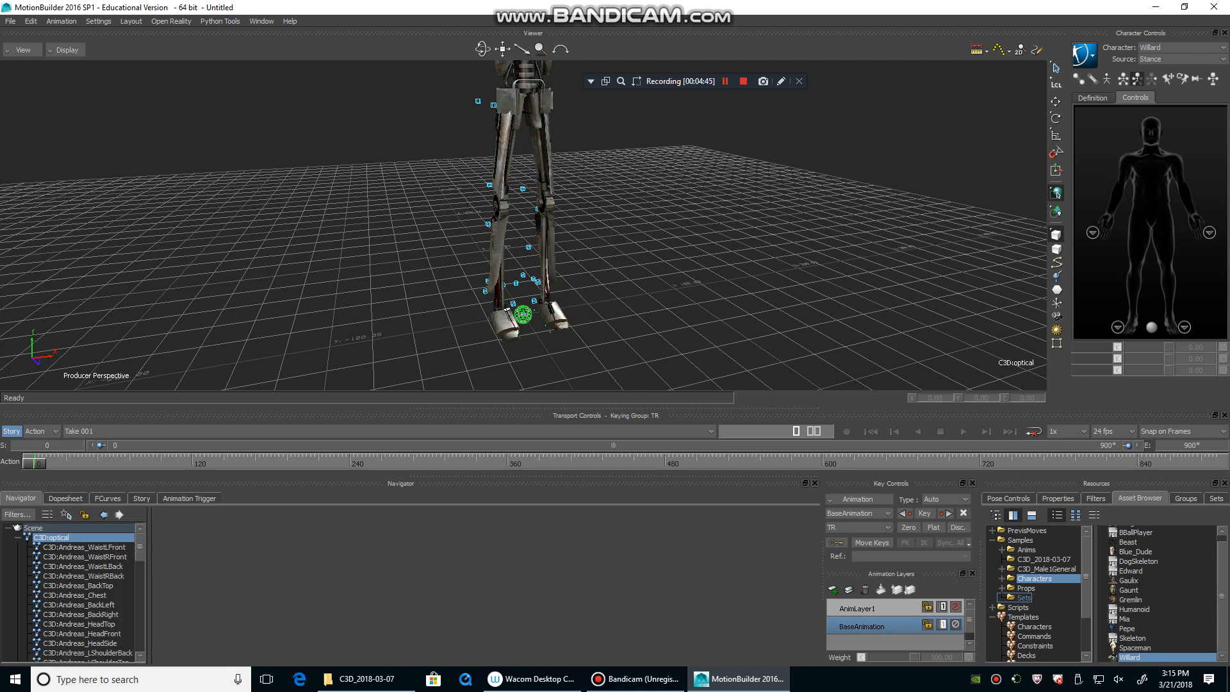
- Rotate the C3D:optical root 180 degrees about the vertical axis and check the markers' facing direction
ctrl+drag(526, 224, 480, 269)
shift+drag(480, 225, 544, 240)
shift+drag(545, 240, 563, 193)
key(e)
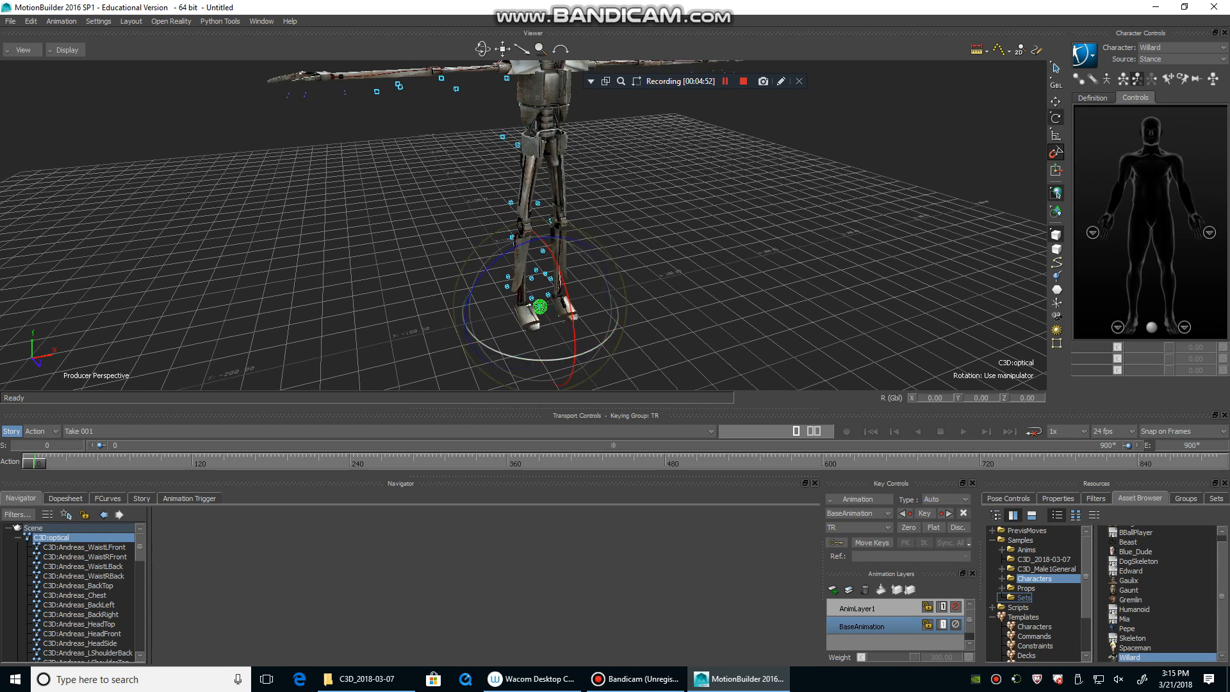
drag(532, 361, 692, 357)
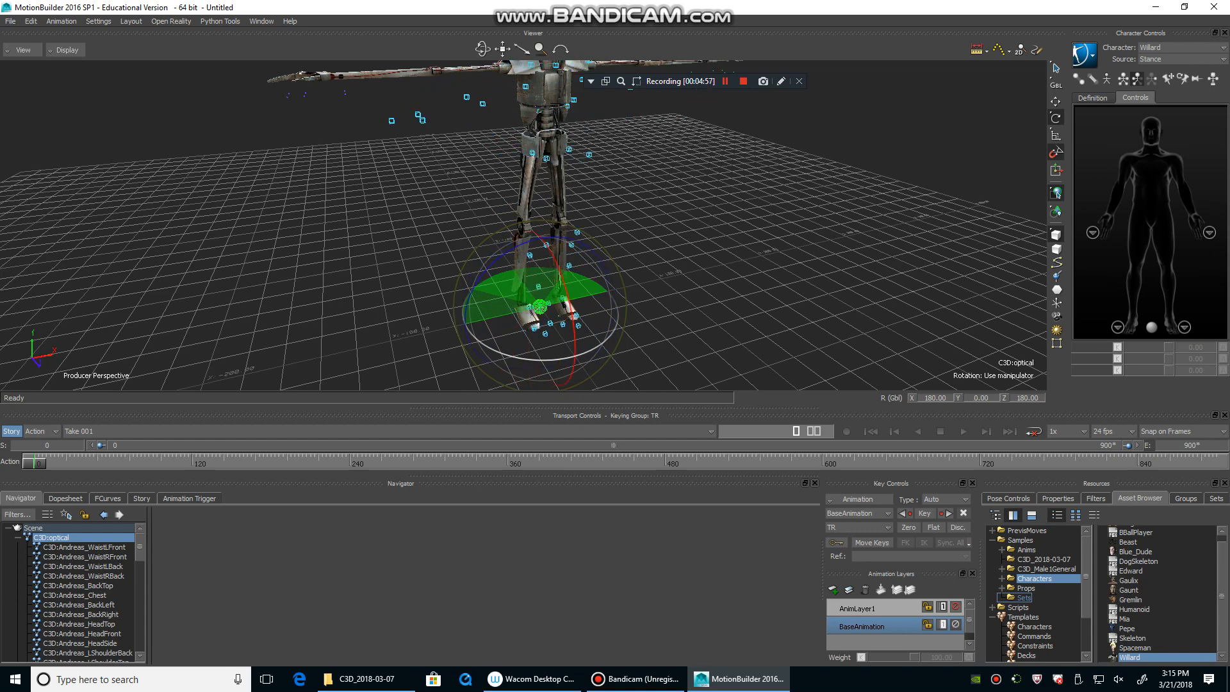
ctrl+shift+drag(641, 307, 628, 276)
mouse_move(34, 463)
mouse_down()
mouse_move(154, 464)
mouse_move(30, 464)
mouse_up()
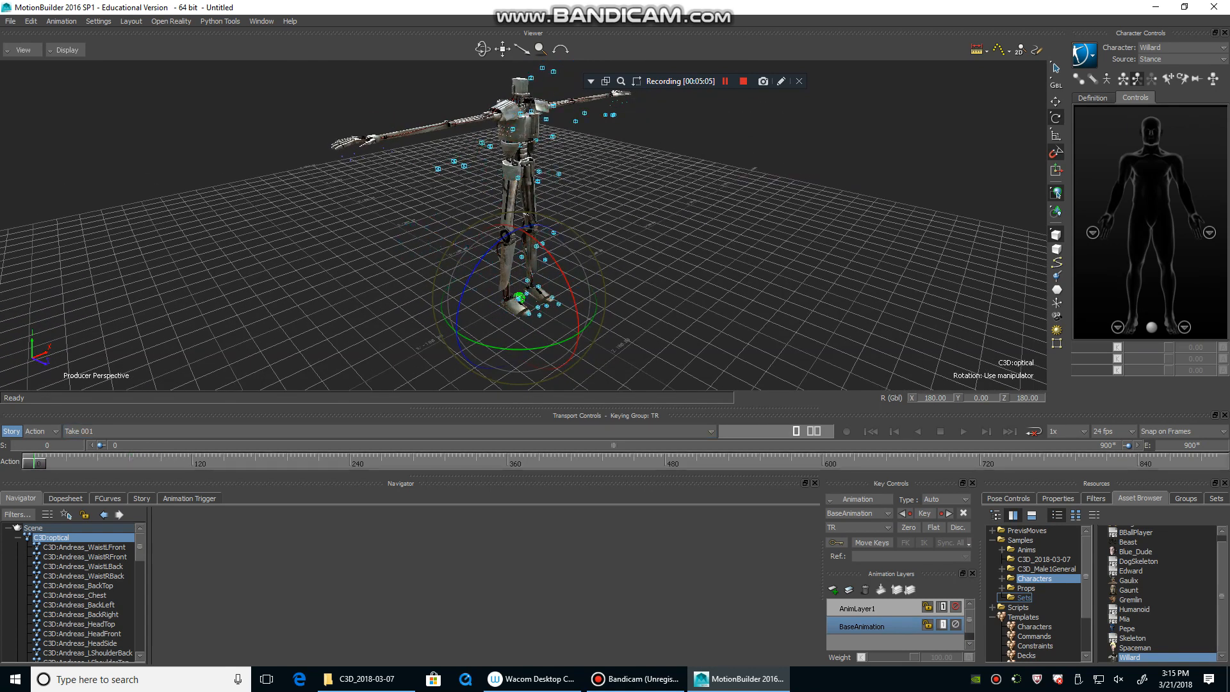
ctrl+shift+drag(616, 256, 529, 269)
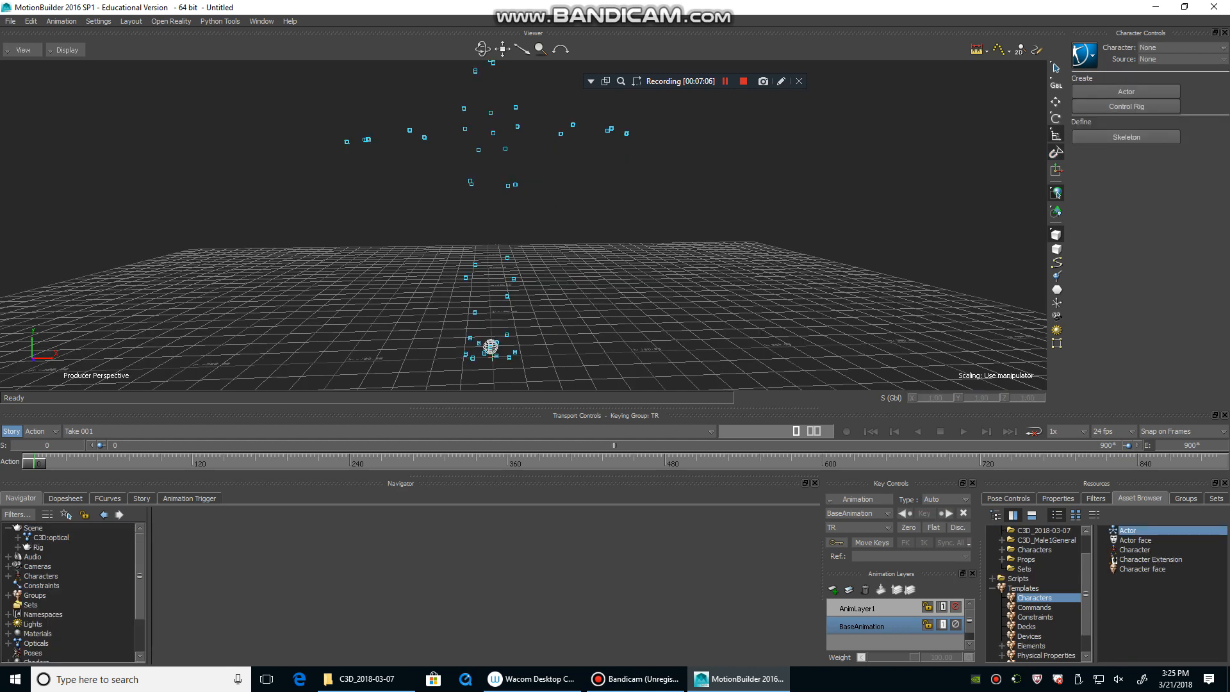
- Add an Actor from the character templates to the scene at the optical root's position
ctrl+shift+drag(525, 218, 544, 262)
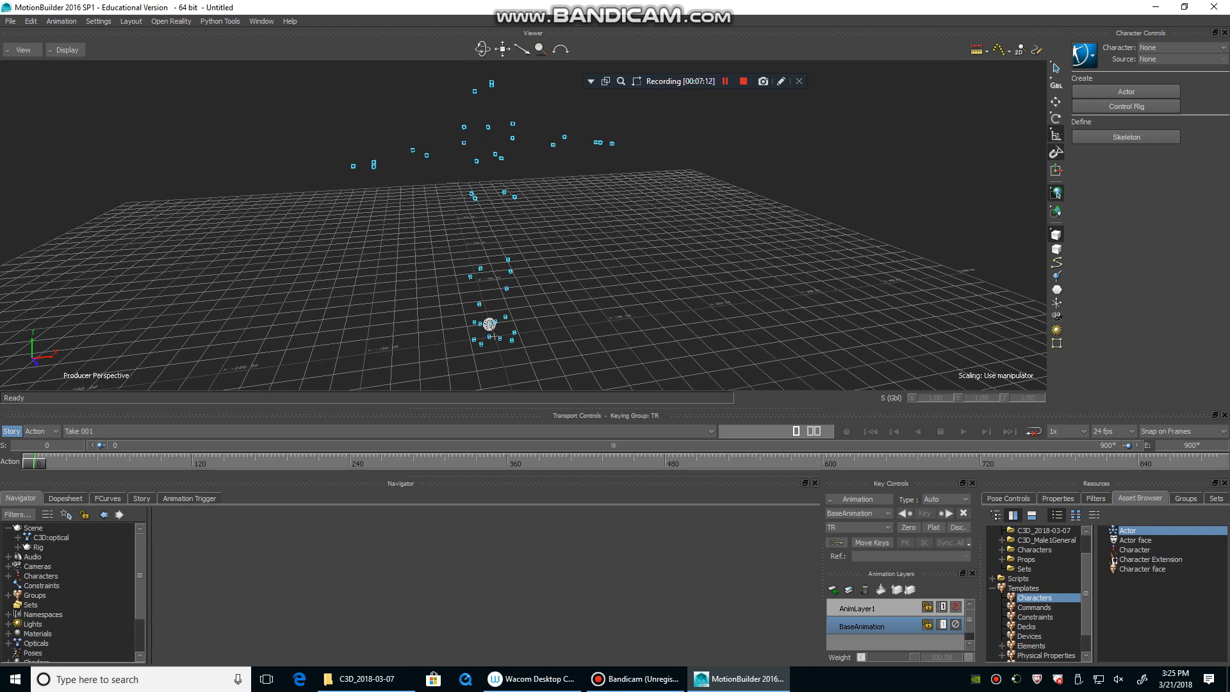
click(1023, 588)
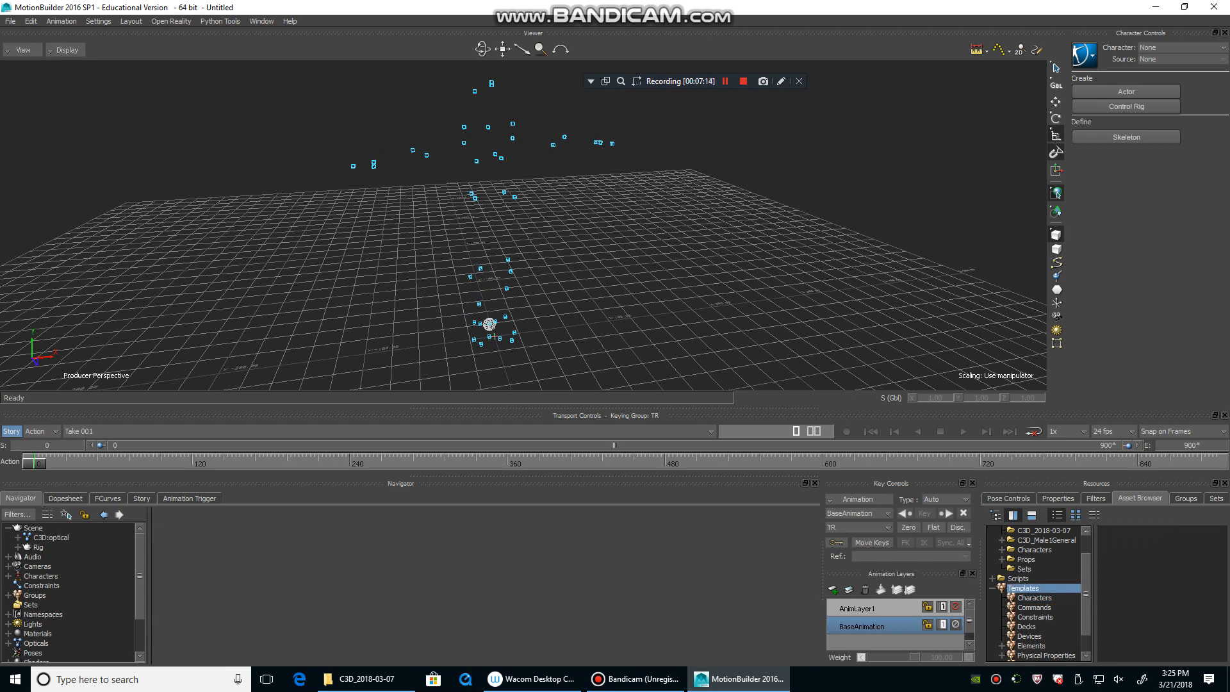
click(1034, 597)
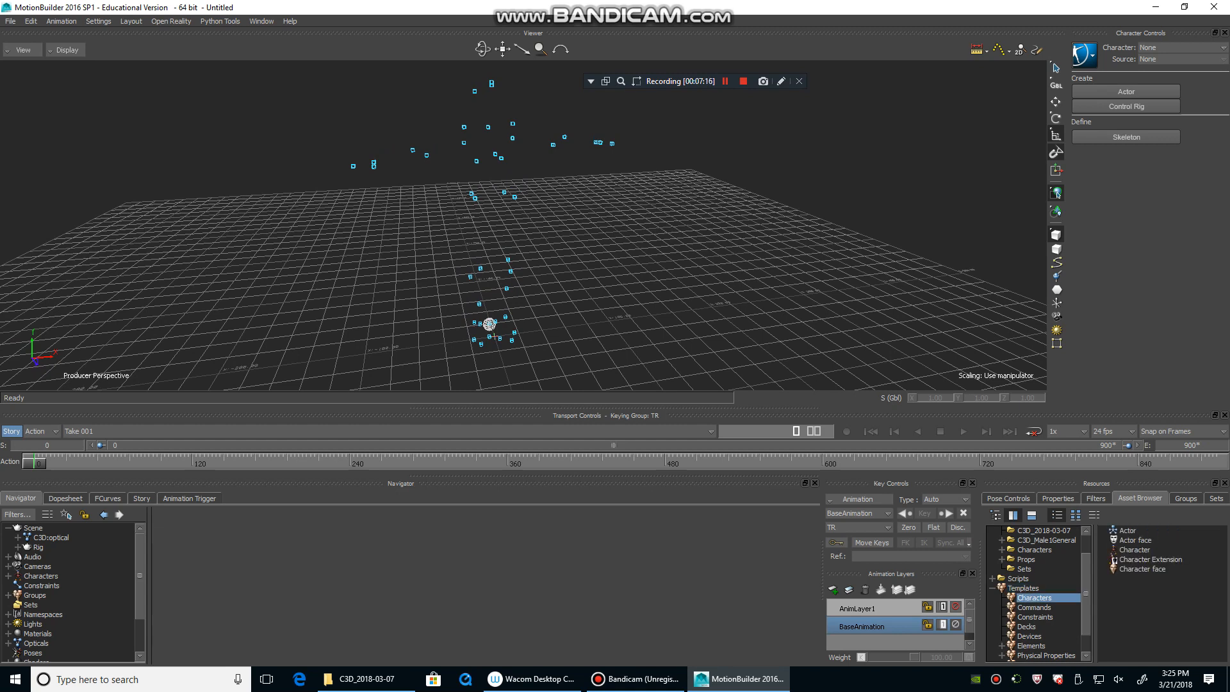
click(1128, 531)
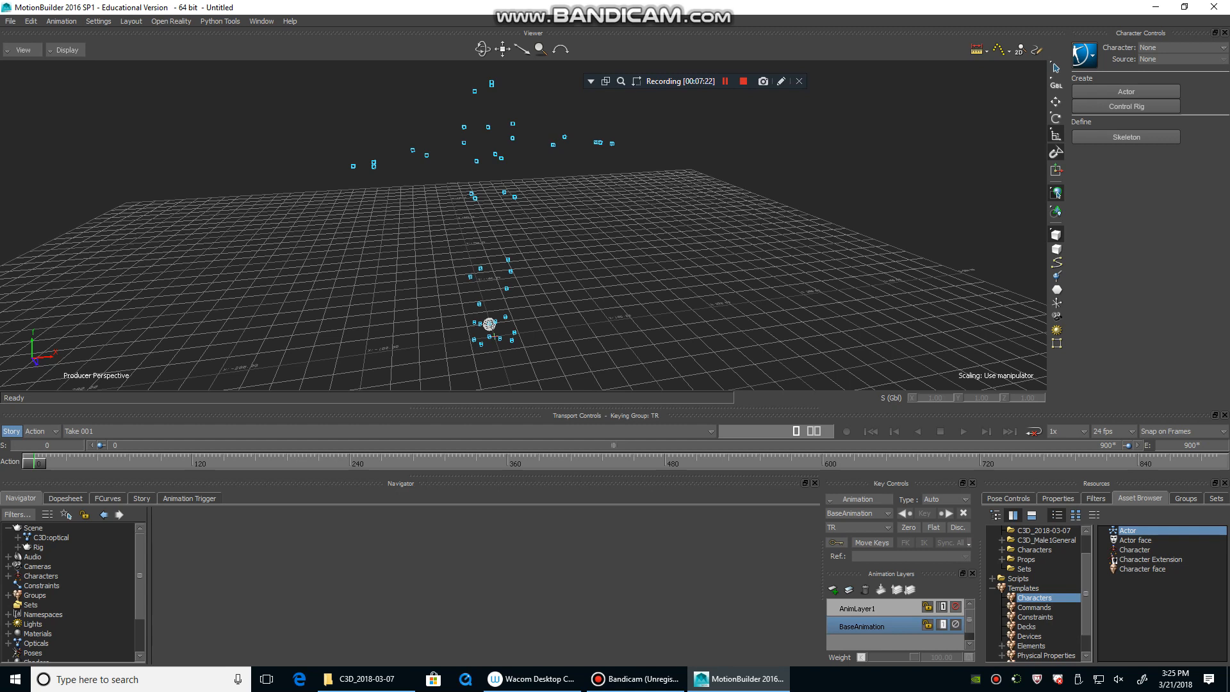
drag(1128, 530, 497, 333)
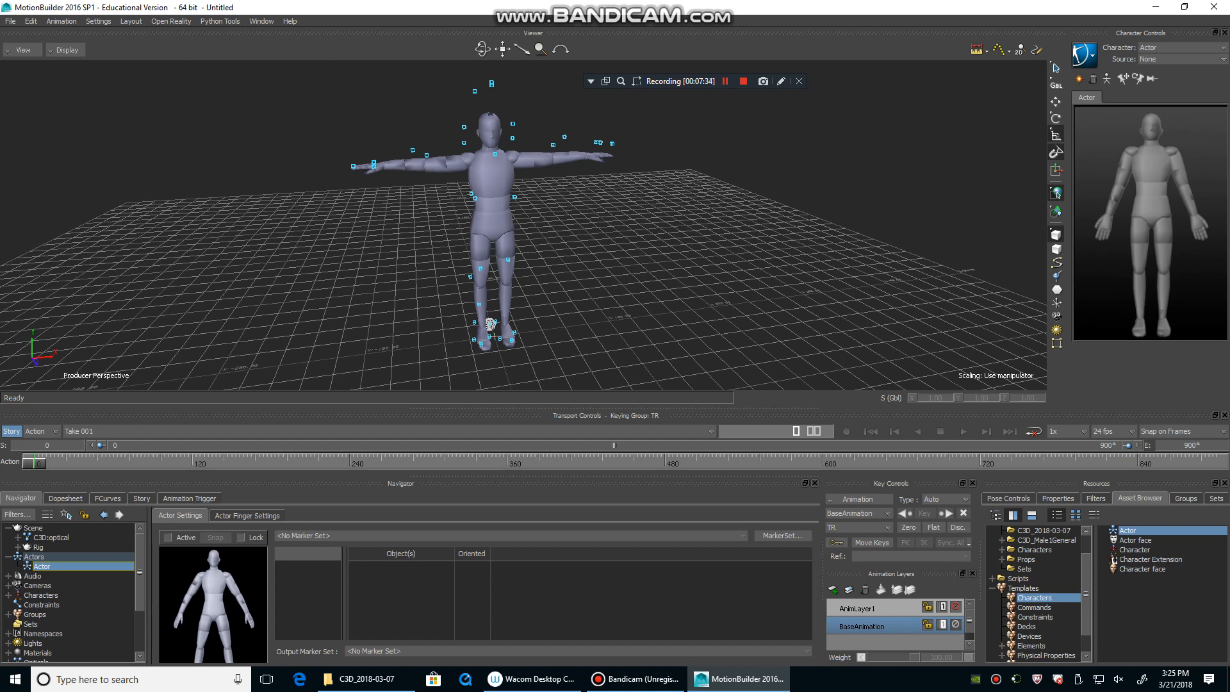
ctrl+shift+drag(562, 238, 531, 215)
click(494, 221)
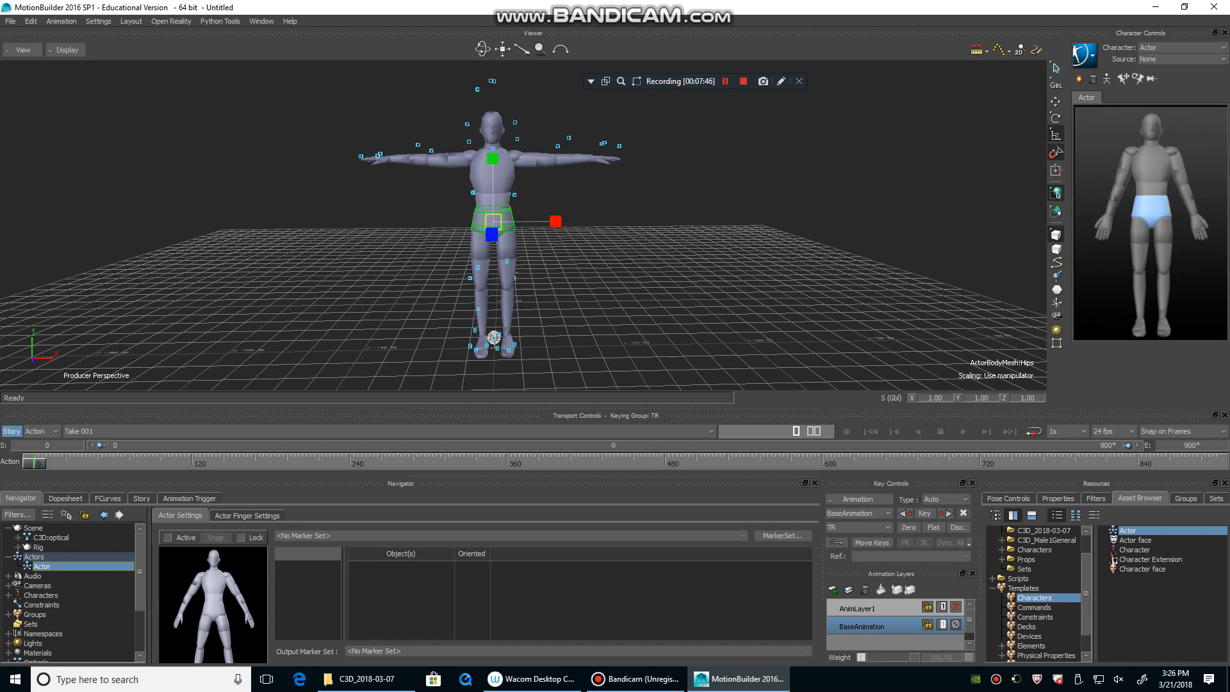
scroll(523, 226, up, 1)
ctrl+shift+drag(705, 256, 711, 276)
click(711, 275)
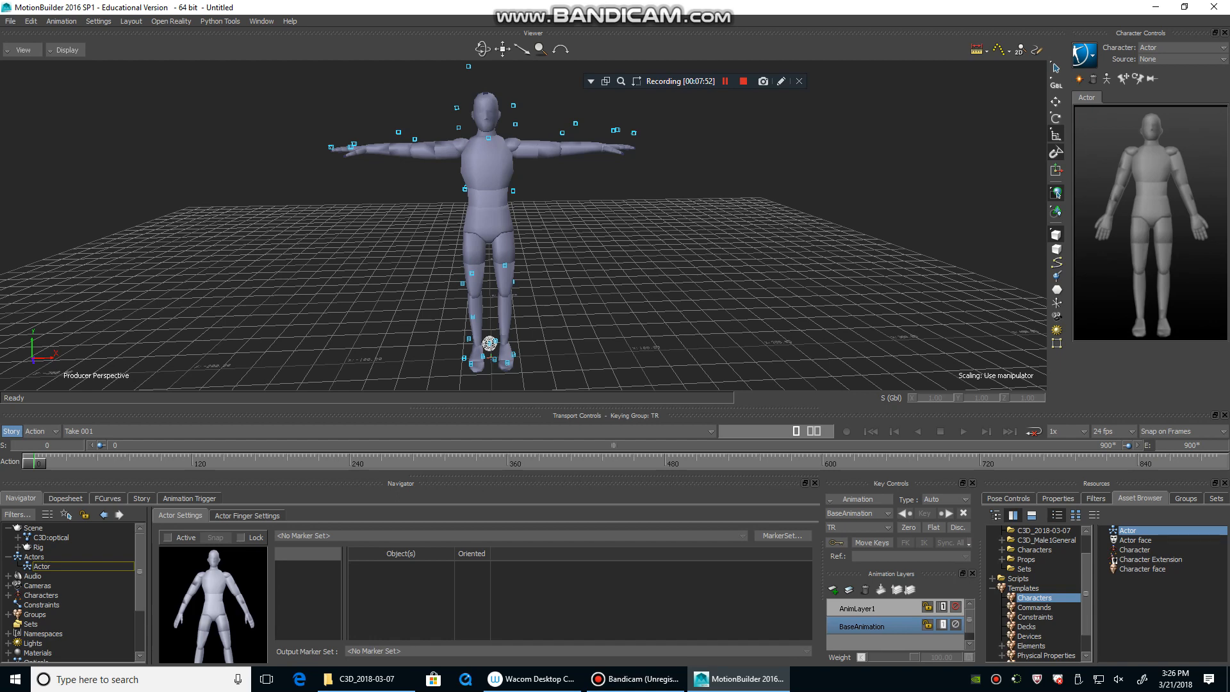
ctrl+shift+drag(705, 257, 663, 239)
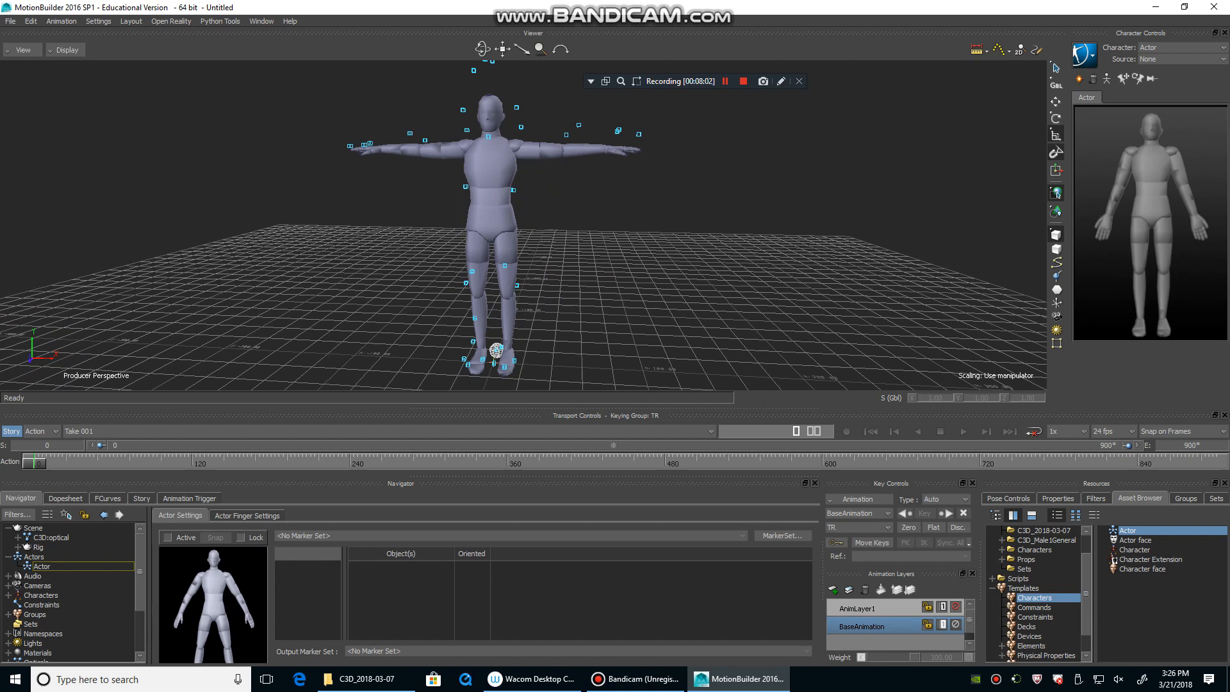
- Select the whole actor and scale it uniformly to 1.09 to approximate the marker cloud's size
click(42, 567)
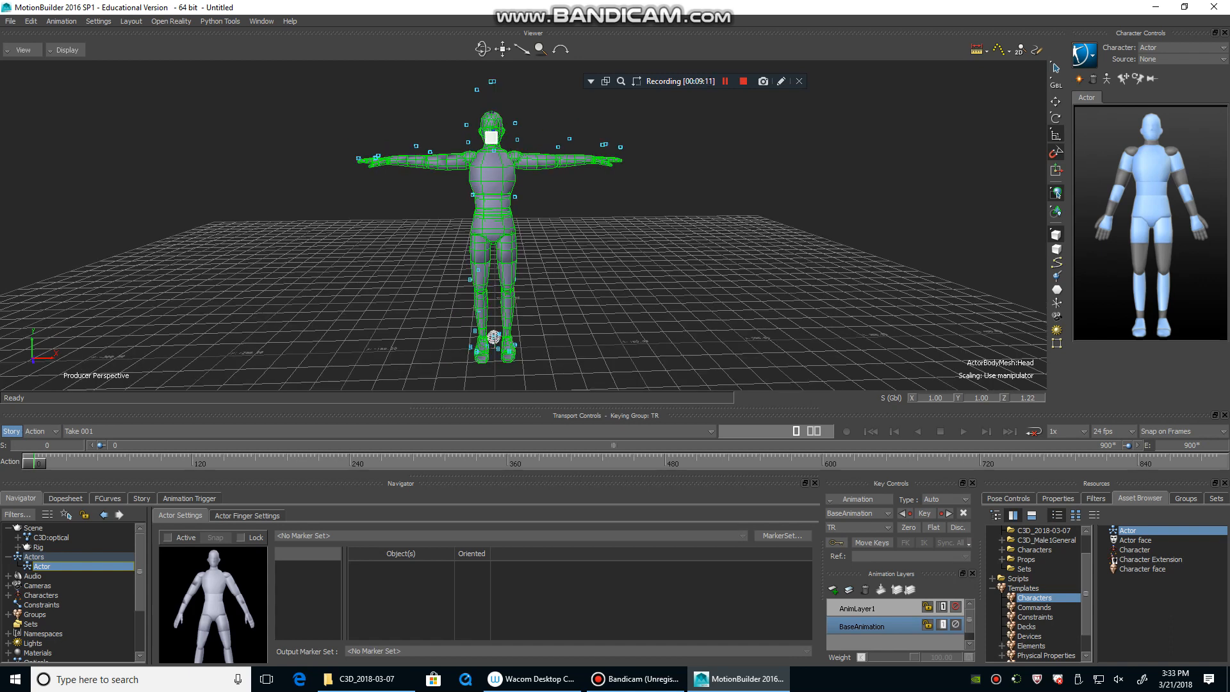
mouse_move(492, 138)
mouse_down()
mouse_move(551, 149)
mouse_move(504, 138)
mouse_up()
key(ctrl+z)
key(shift+z)
key(shift+z)
key(shift+z)
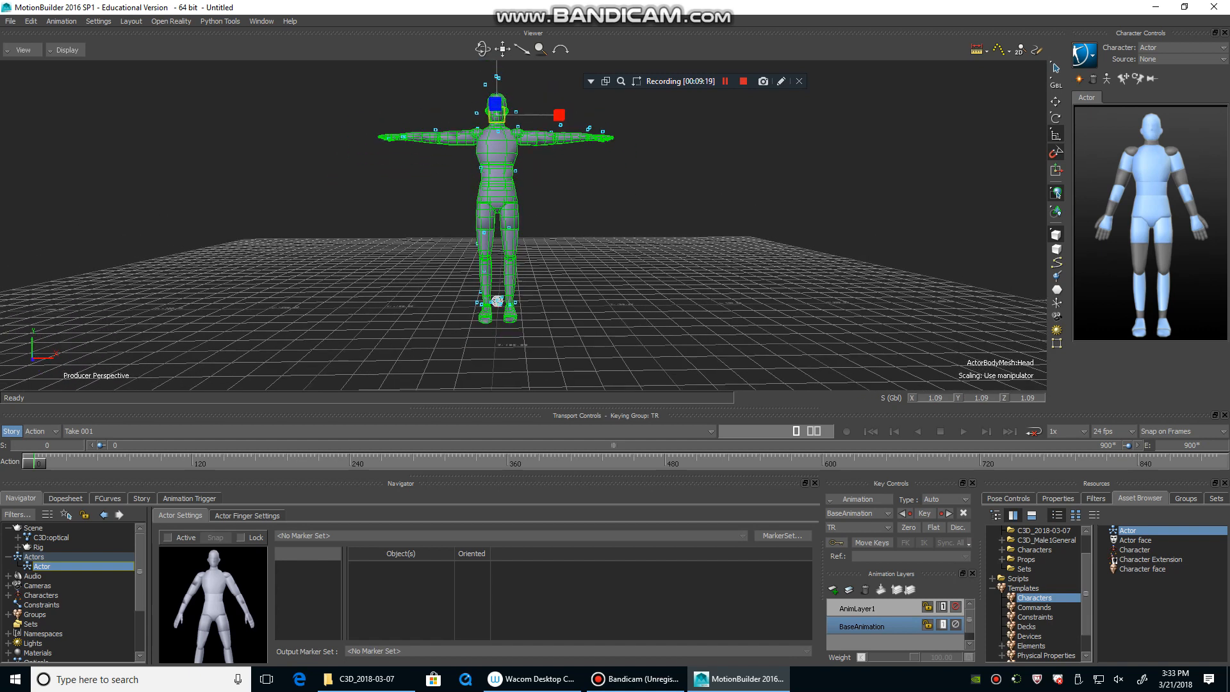
- Scale the whole actor uniformly to 1.06 against the markers in the front orthographic view
key(ctrl+f)
mouse_move(504, 192)
ctrl+mouse_down()
mouse_move(532, 192)
mouse_move(506, 194)
ctrl+mouse_up()
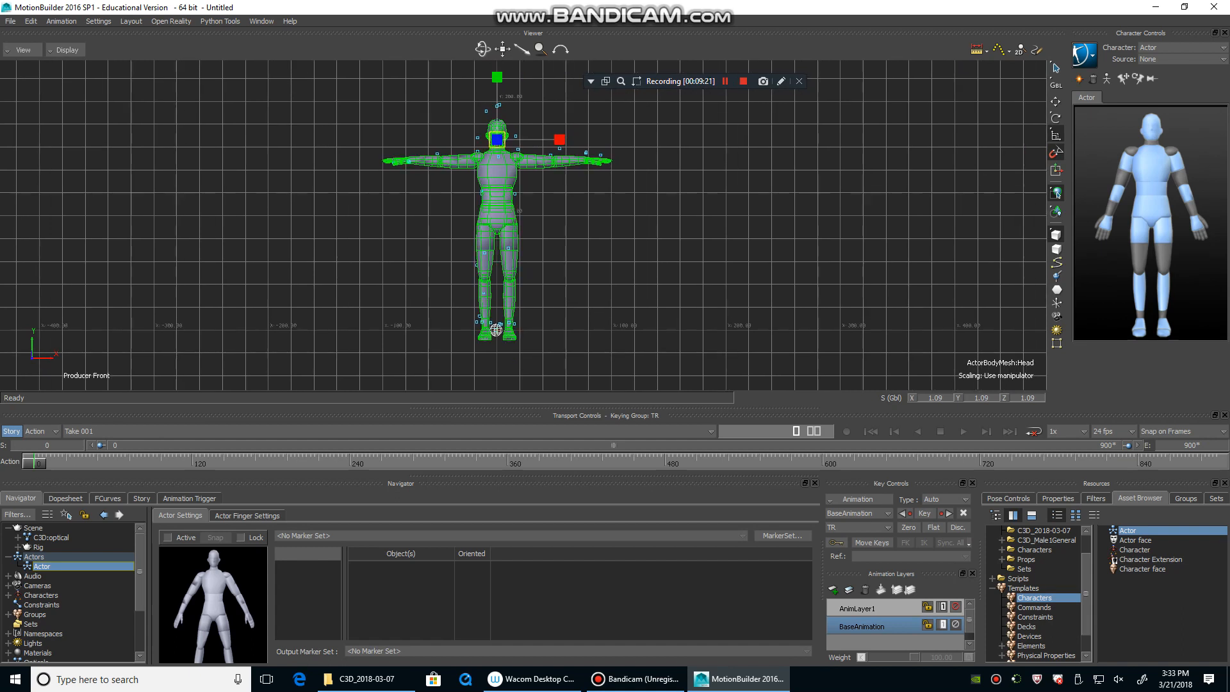
click(23, 50)
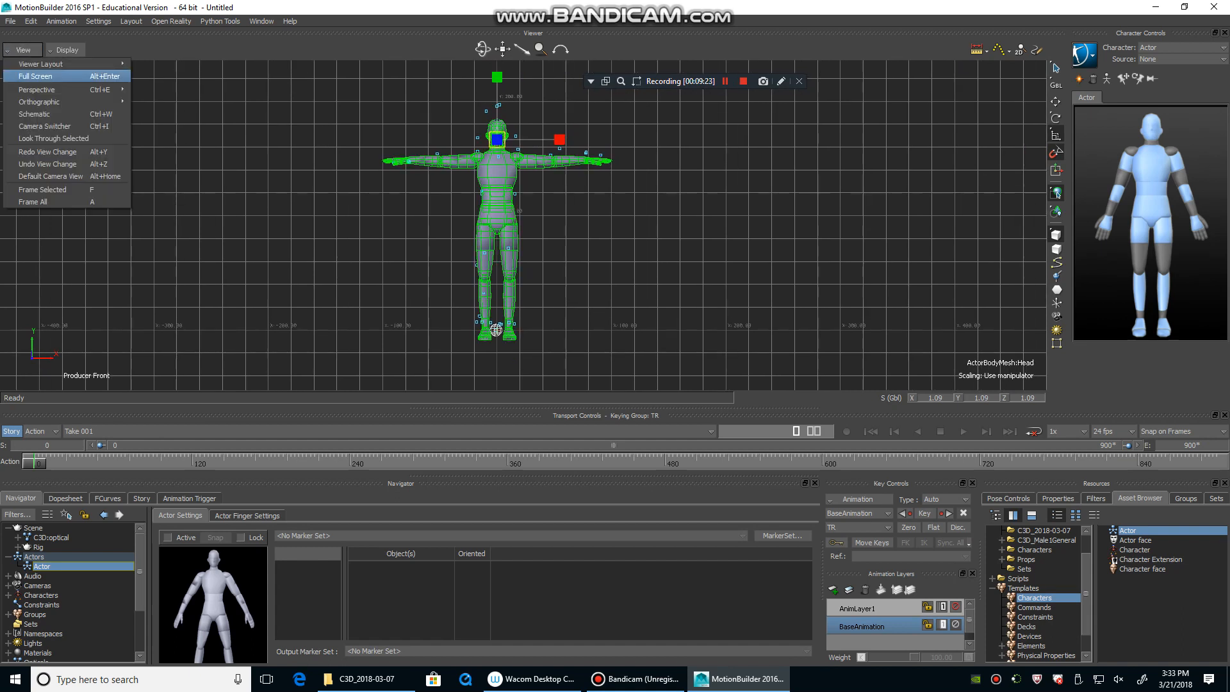
mouse_move(45, 101)
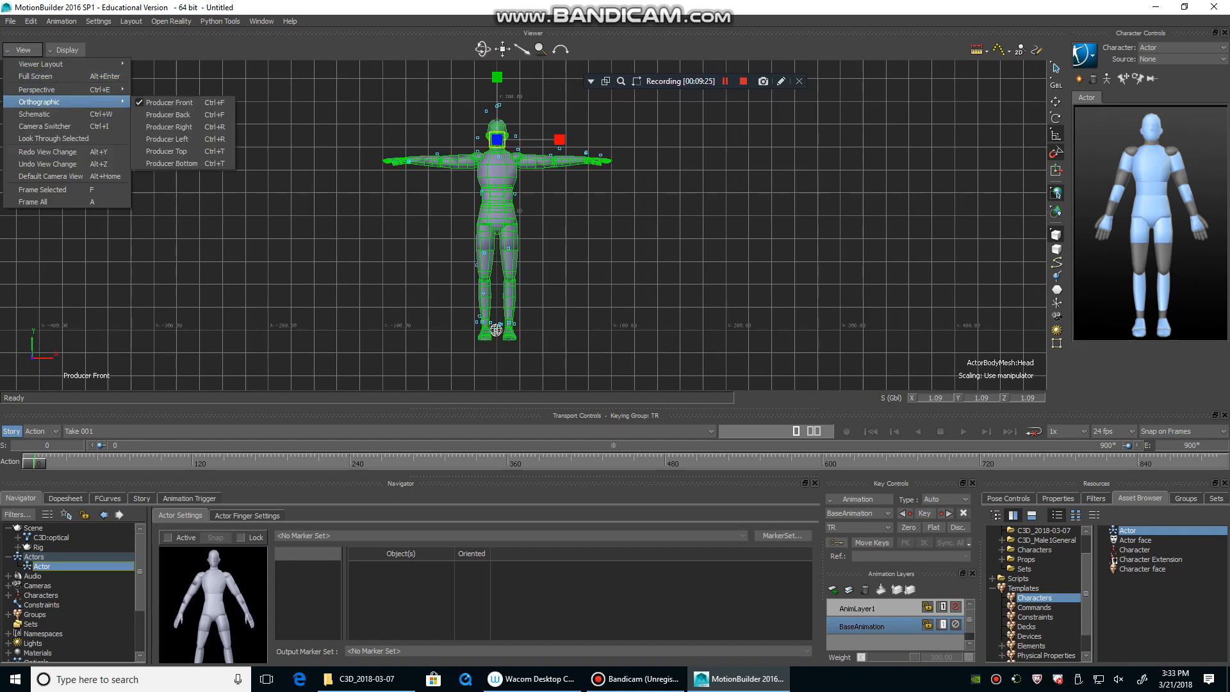
click(170, 103)
ctrl+drag(497, 218, 467, 234)
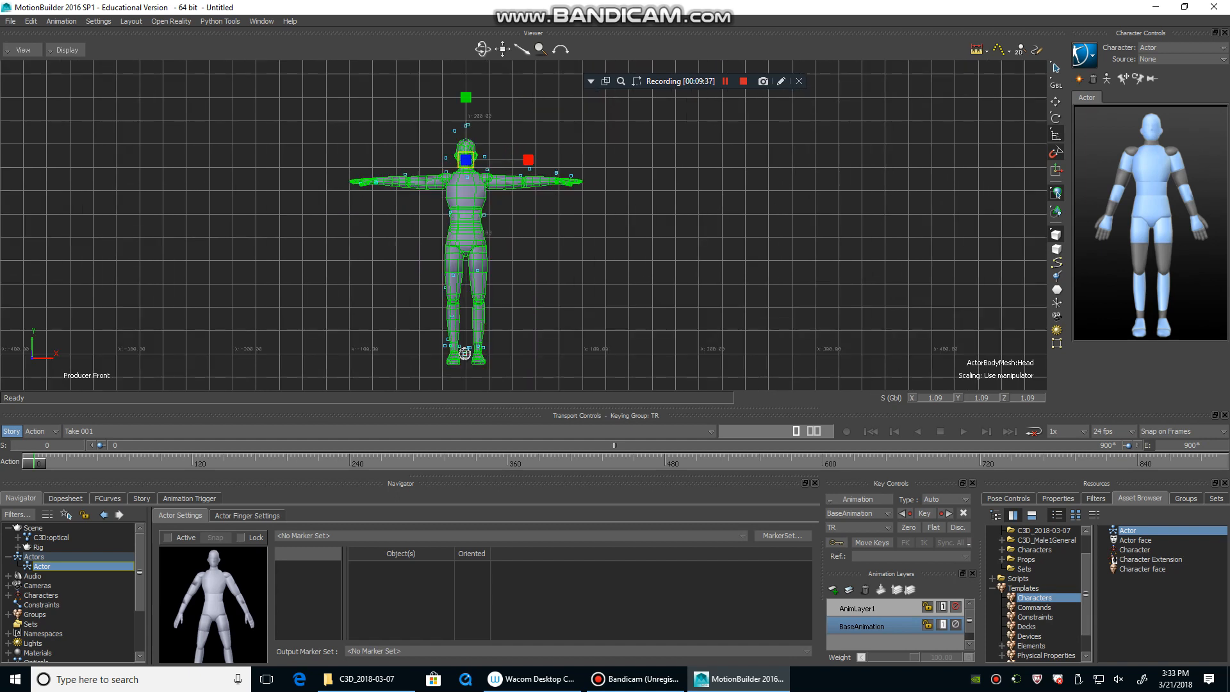
shift+drag(487, 225, 464, 220)
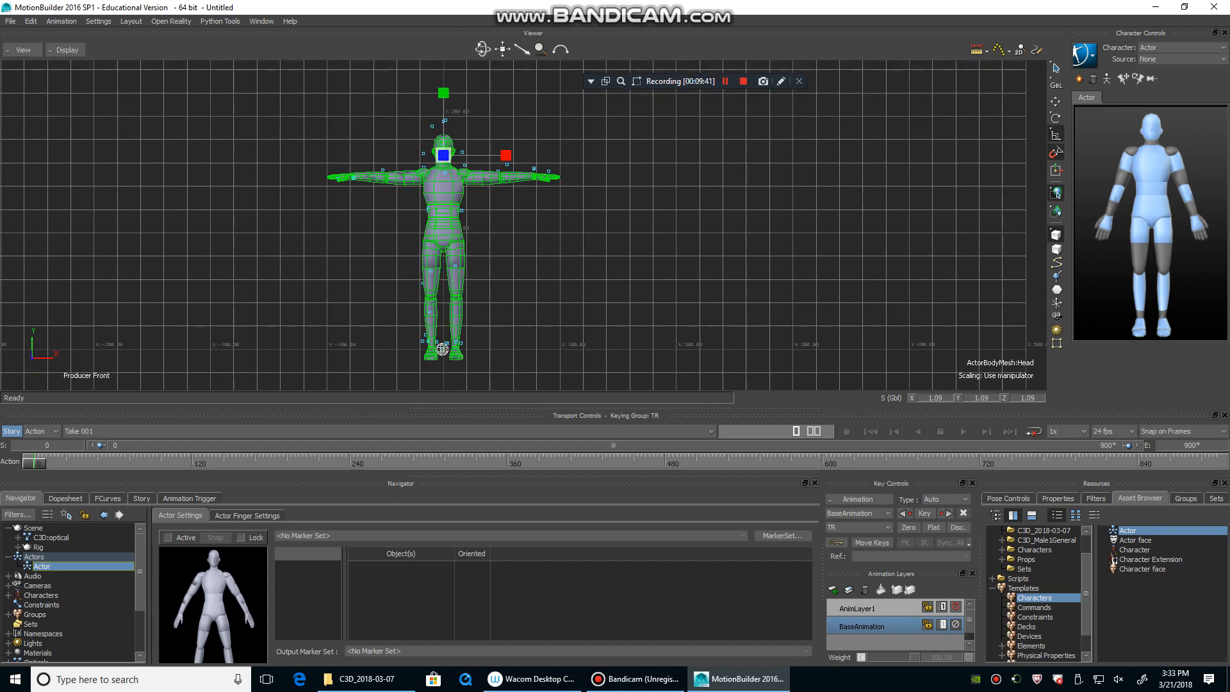
mouse_move(443, 155)
mouse_down()
mouse_move(455, 155)
mouse_move(423, 156)
mouse_up()
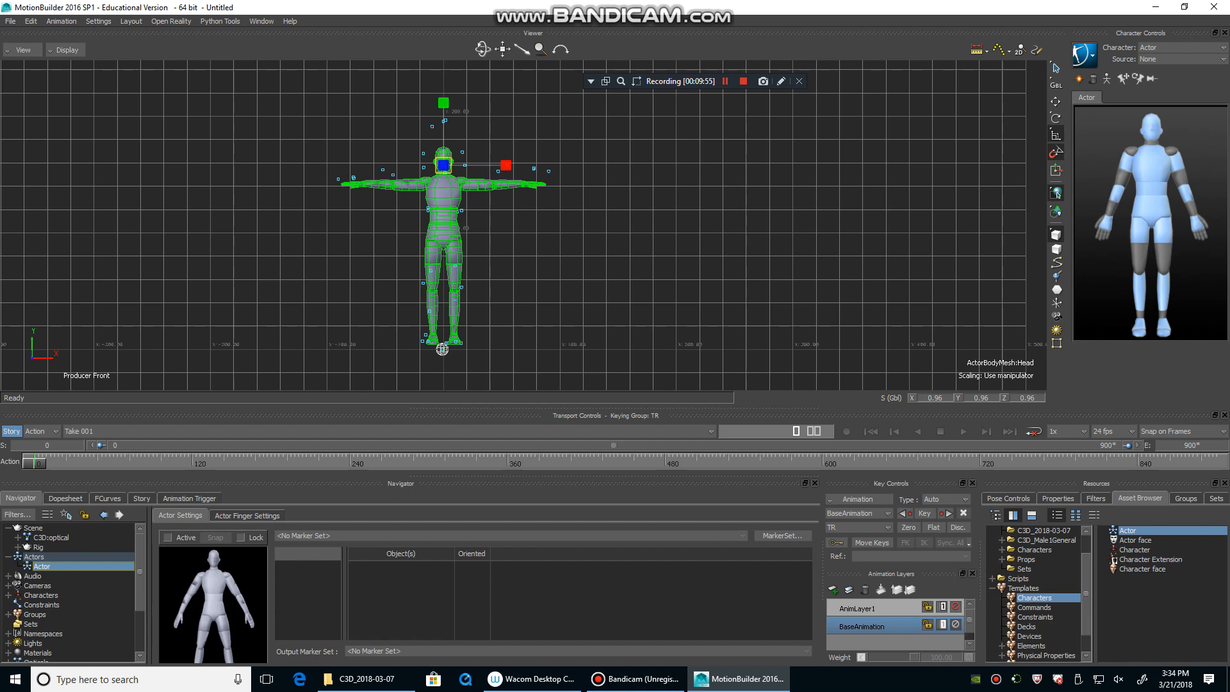
scroll(524, 225, up, 4)
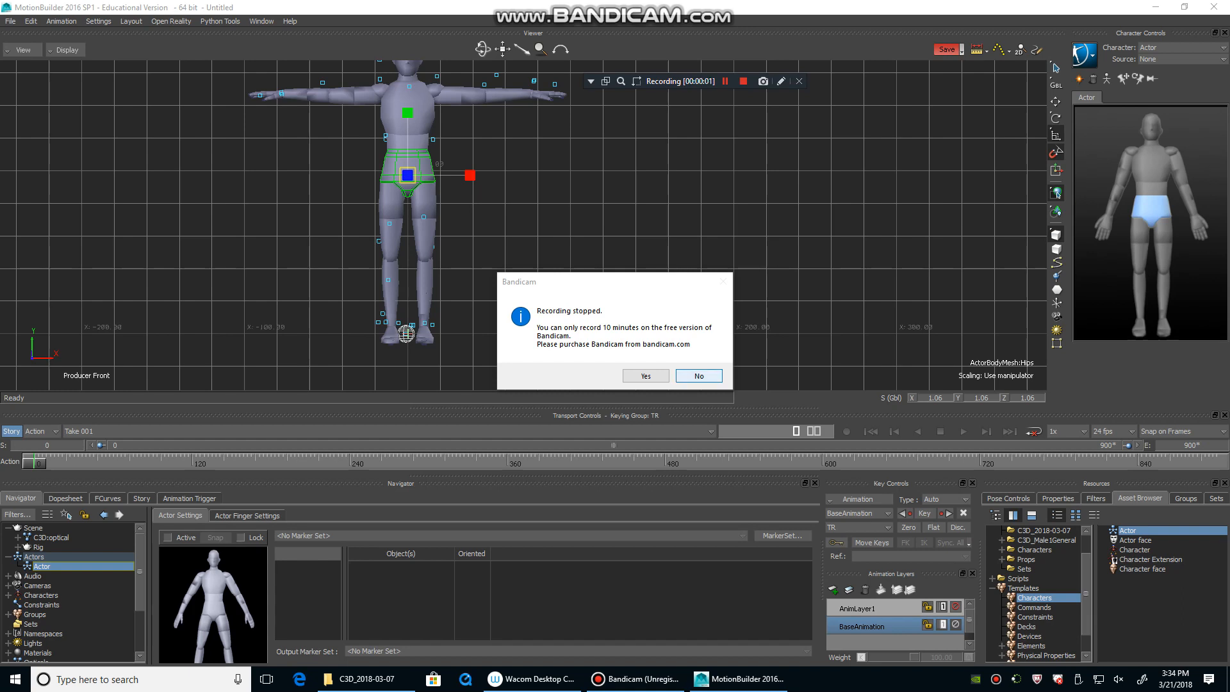
- Raise the whole actor by its hips to a global Y position of 102.70
click(699, 376)
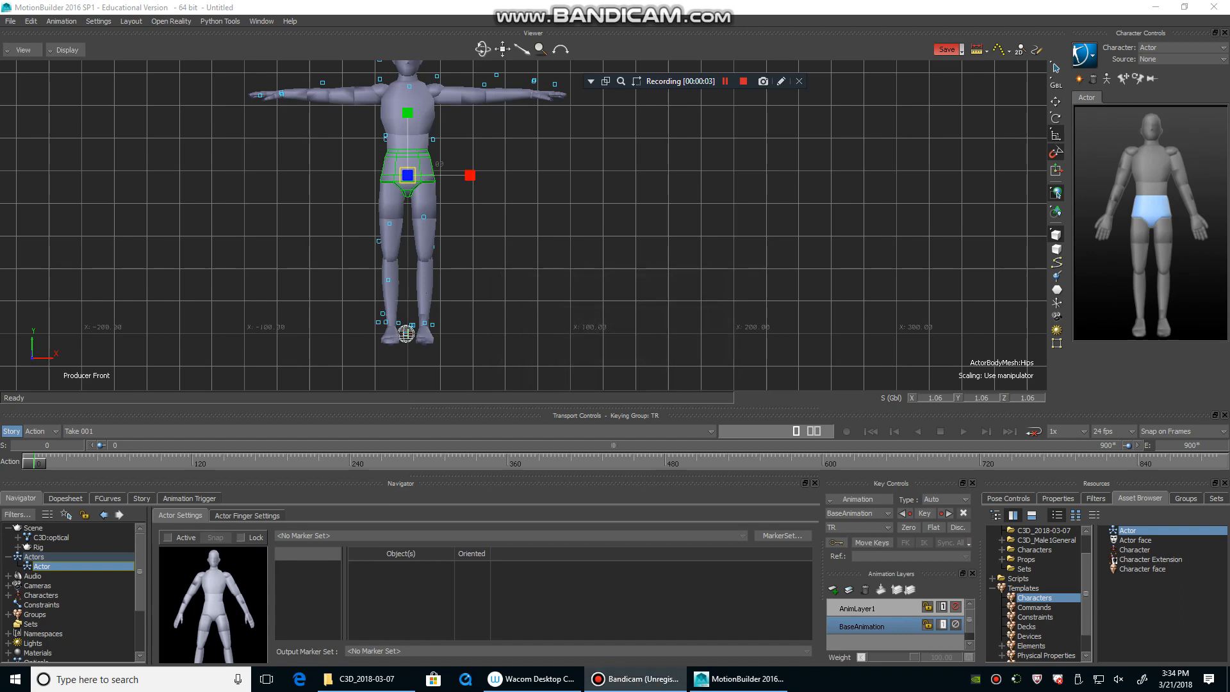
key(alt+Tab)
mouse_move(524, 224)
shift+mouse_down()
mouse_move(529, 268)
mouse_move(541, 236)
shift+mouse_up()
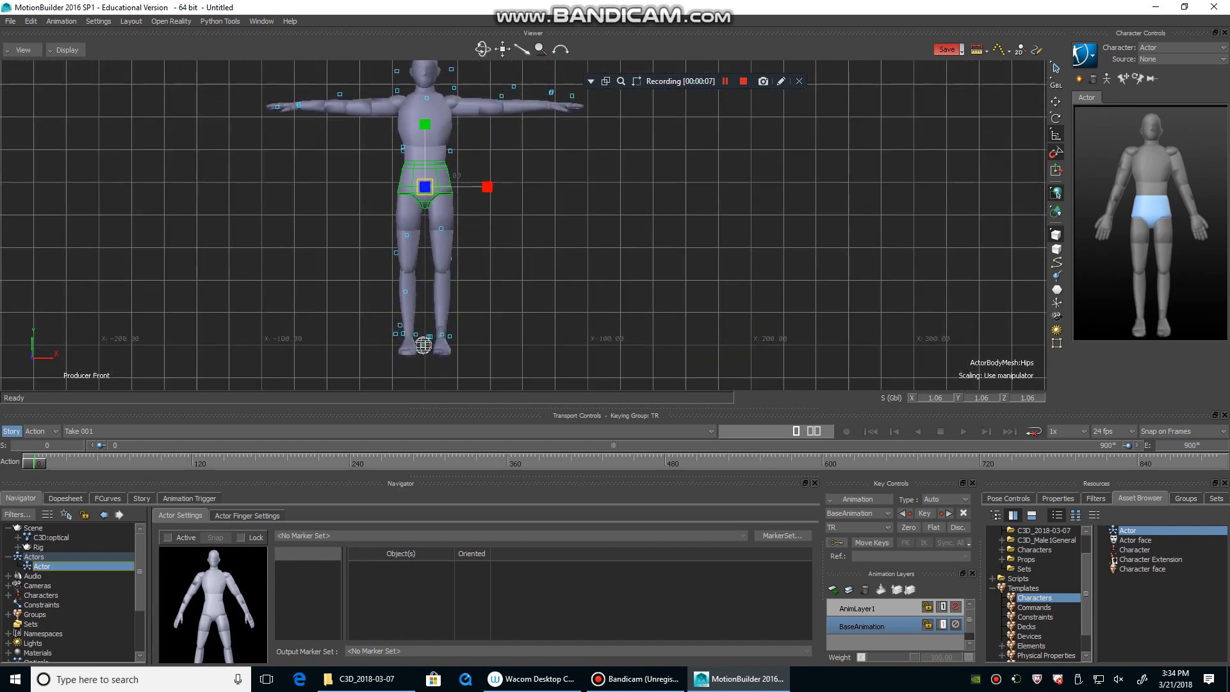
shift+drag(541, 236, 538, 258)
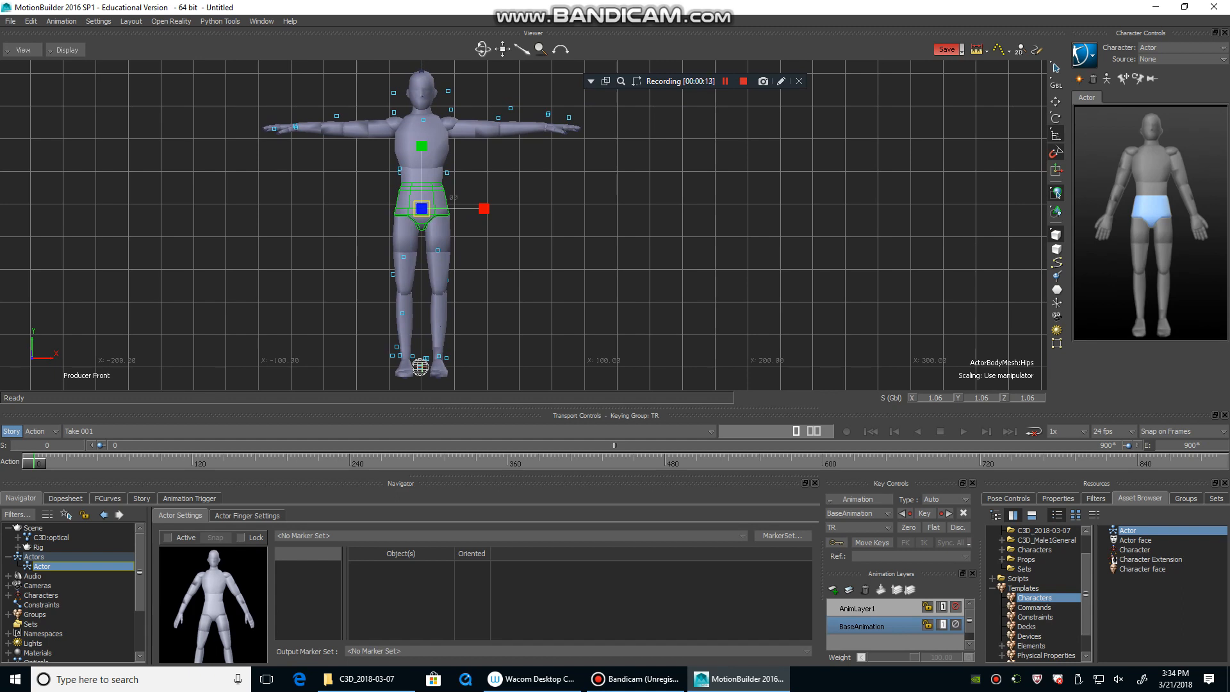
key(t)
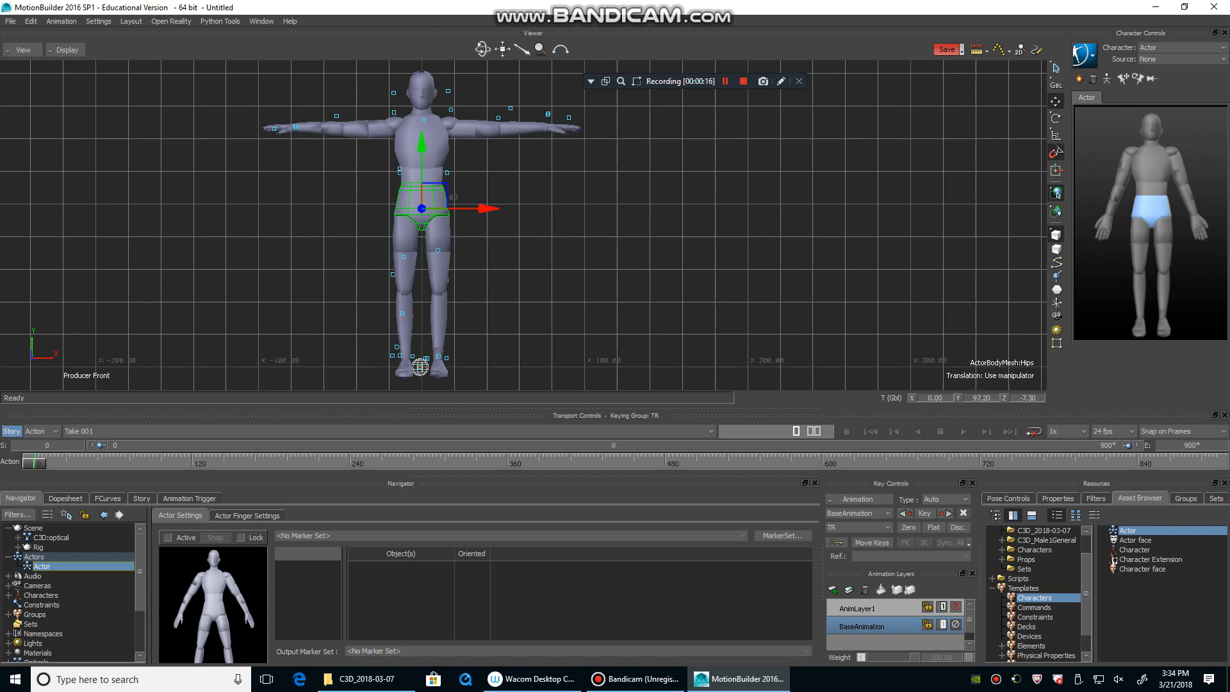
drag(422, 143, 422, 134)
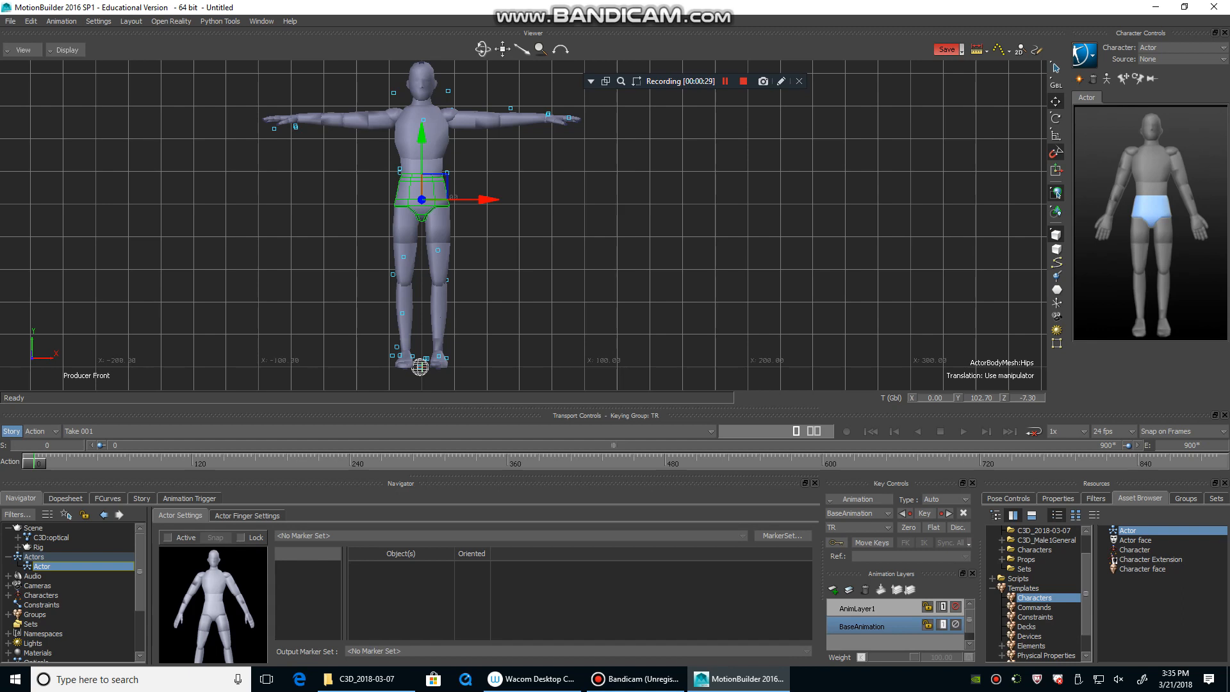
- Return to the perspective view and shift the actor's hips in depth to a global Z of -7.77
click(23, 49)
mouse_move(64, 102)
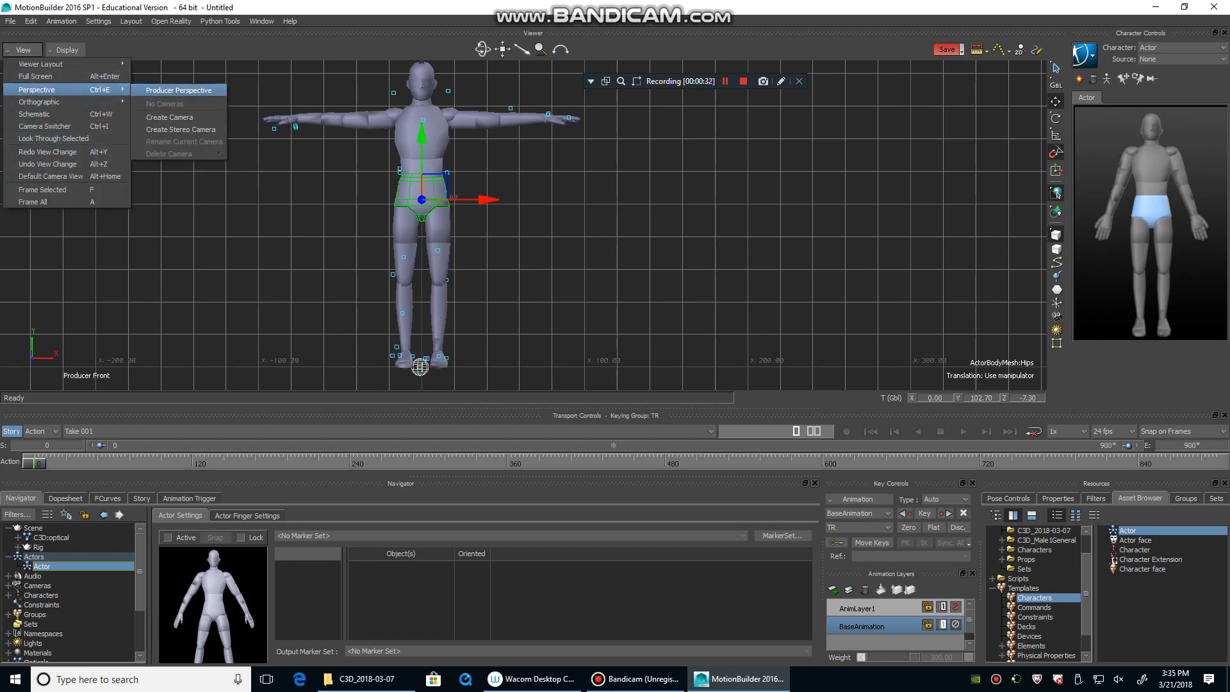
click(179, 90)
ctrl+shift+drag(384, 193, 551, 198)
ctrl+shift+drag(449, 212, 455, 240)
ctrl+shift+drag(465, 373, 504, 337)
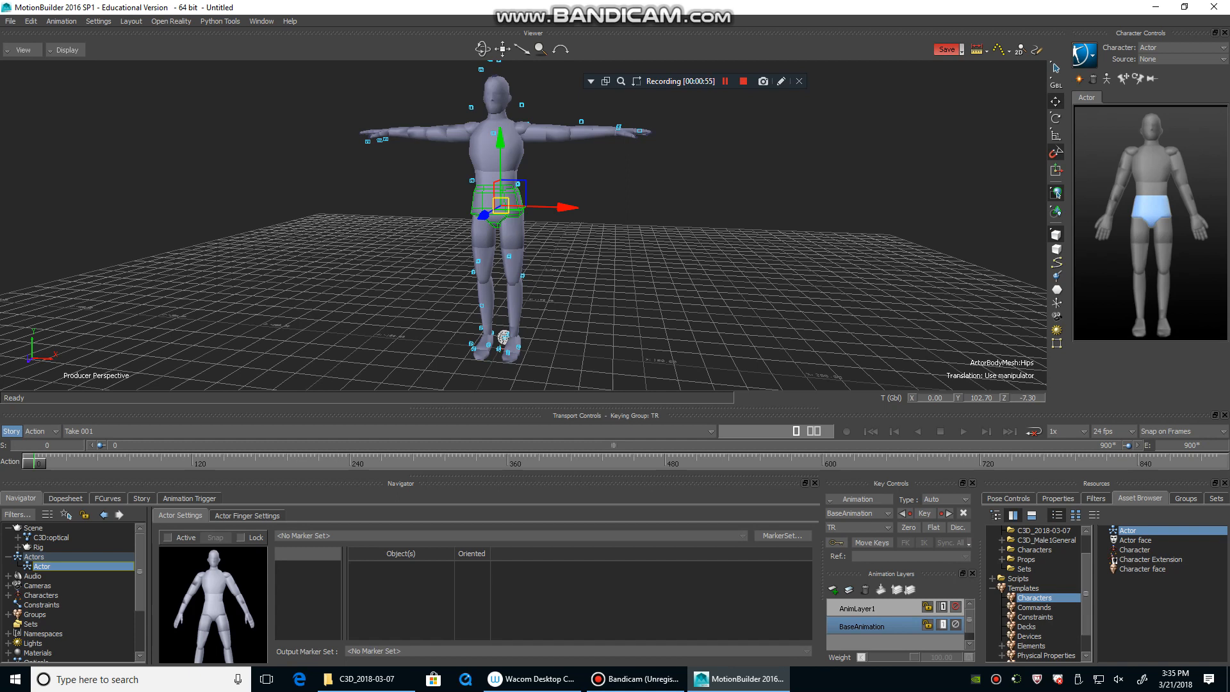
ctrl+shift+drag(615, 225, 577, 224)
ctrl+shift+drag(500, 373, 515, 328)
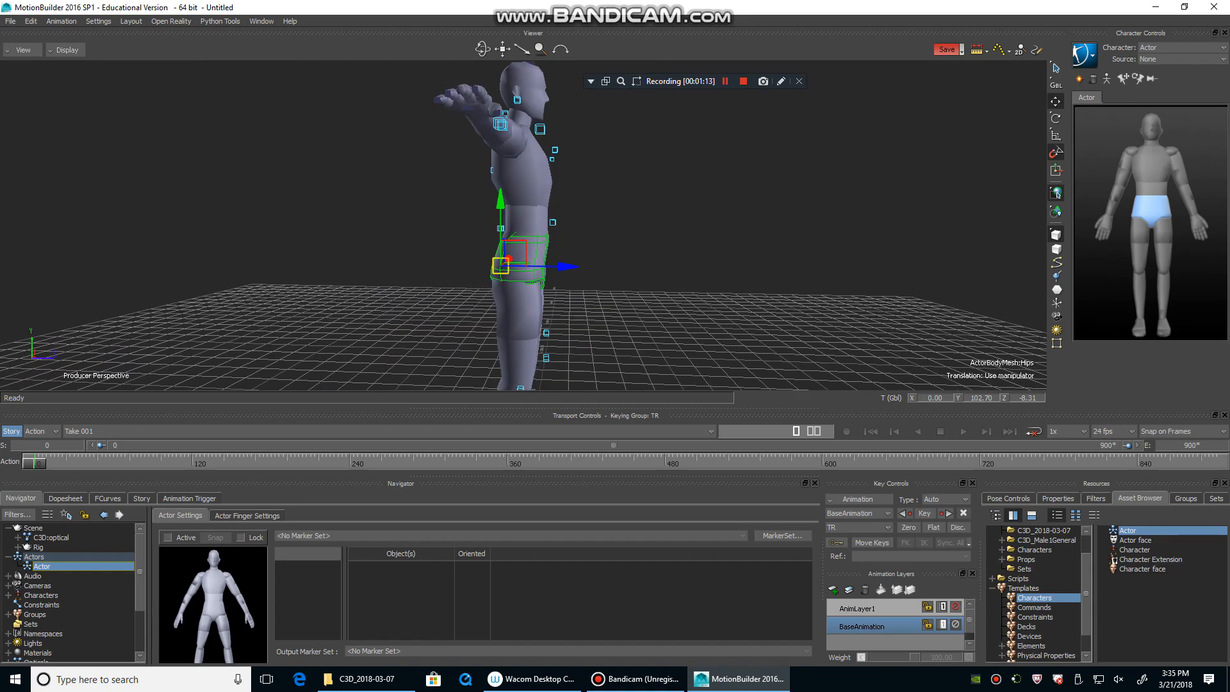
drag(568, 267, 555, 342)
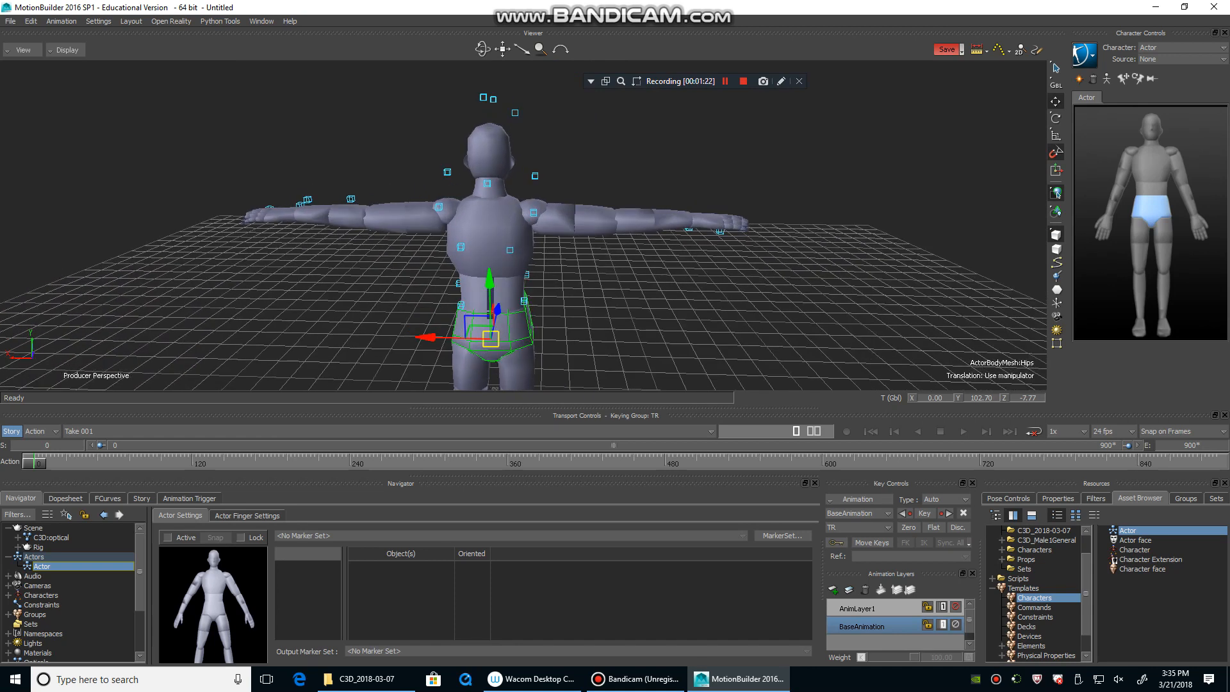
- Rotate the actor's right shoulder to global Y 10.00 and Z 5.97, and check the right hand against its wrist markers
click(556, 220)
ctrl+shift+drag(561, 224, 506, 225)
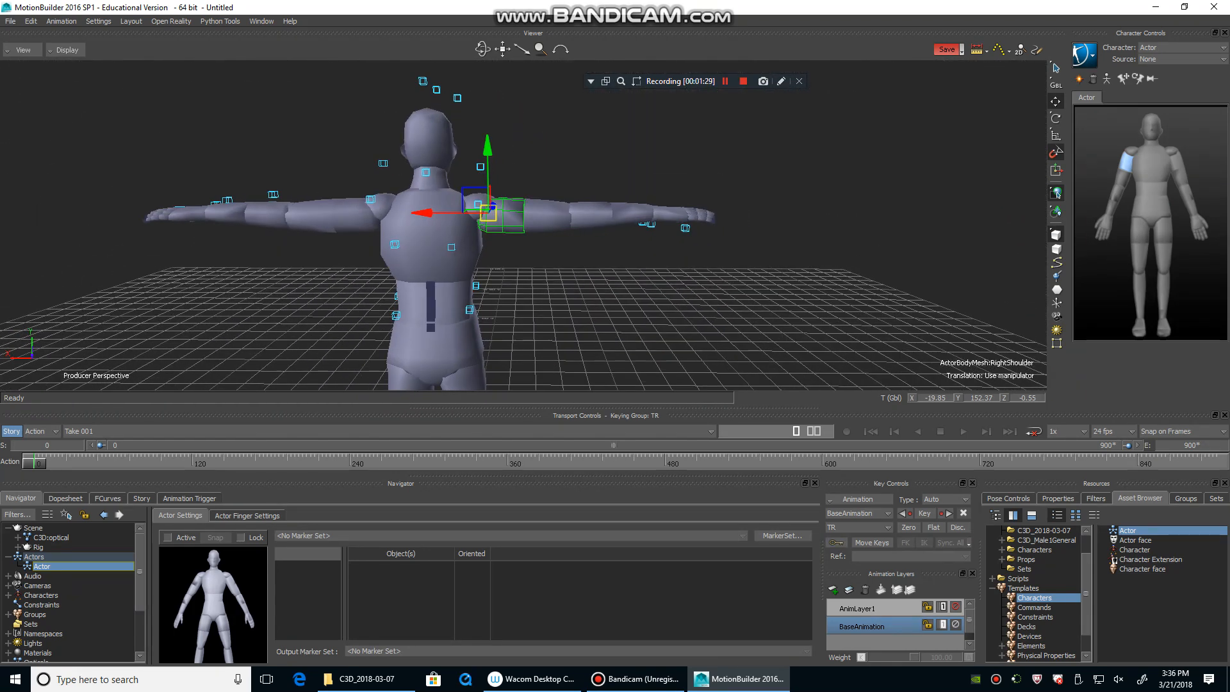
ctrl+shift+drag(506, 225, 508, 255)
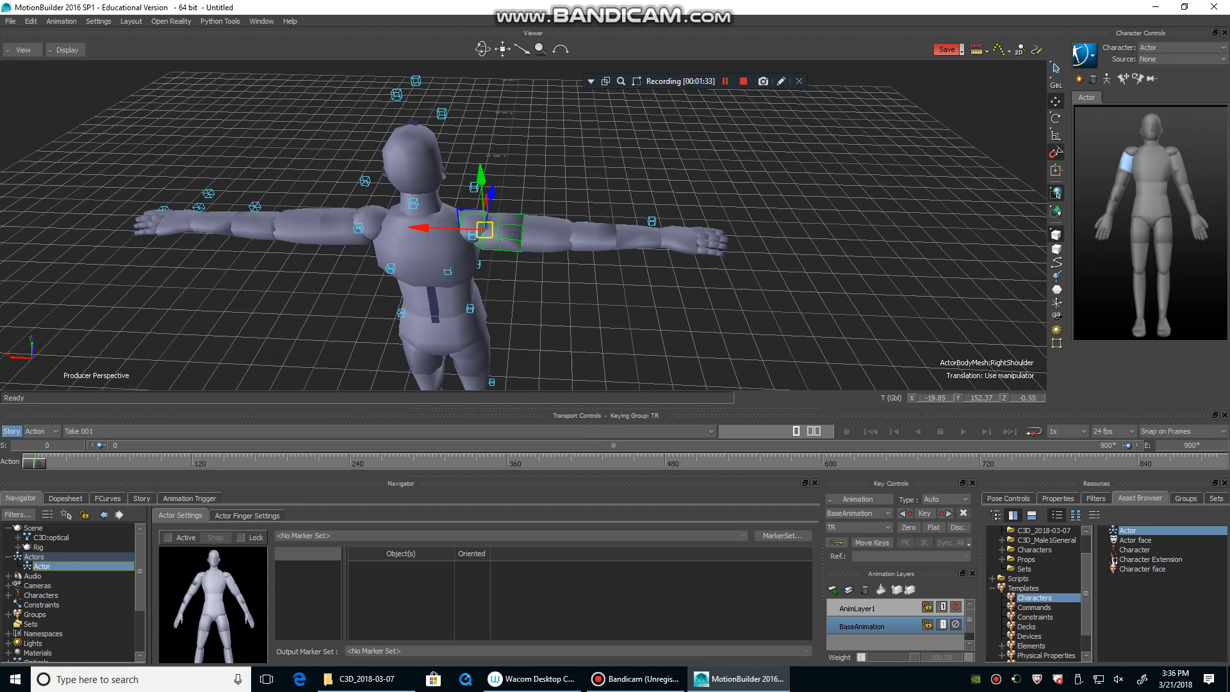
key(e)
drag(485, 286, 504, 285)
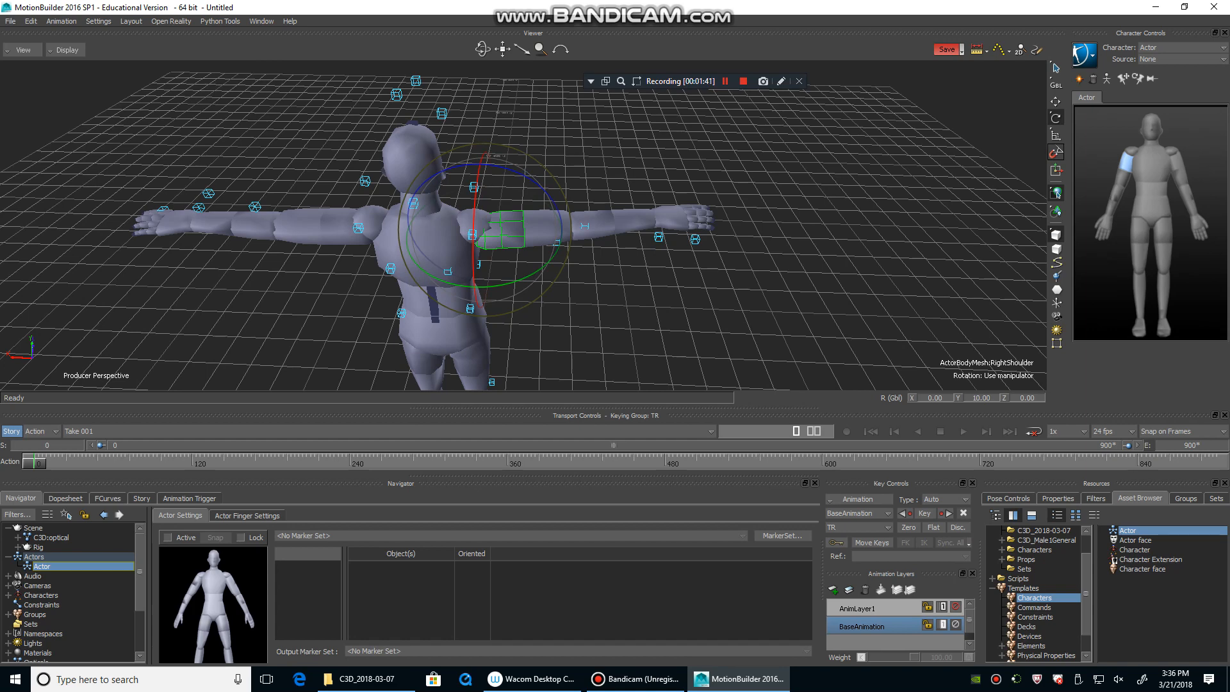
ctrl+shift+drag(410, 269, 497, 362)
ctrl+shift+drag(512, 257, 525, 231)
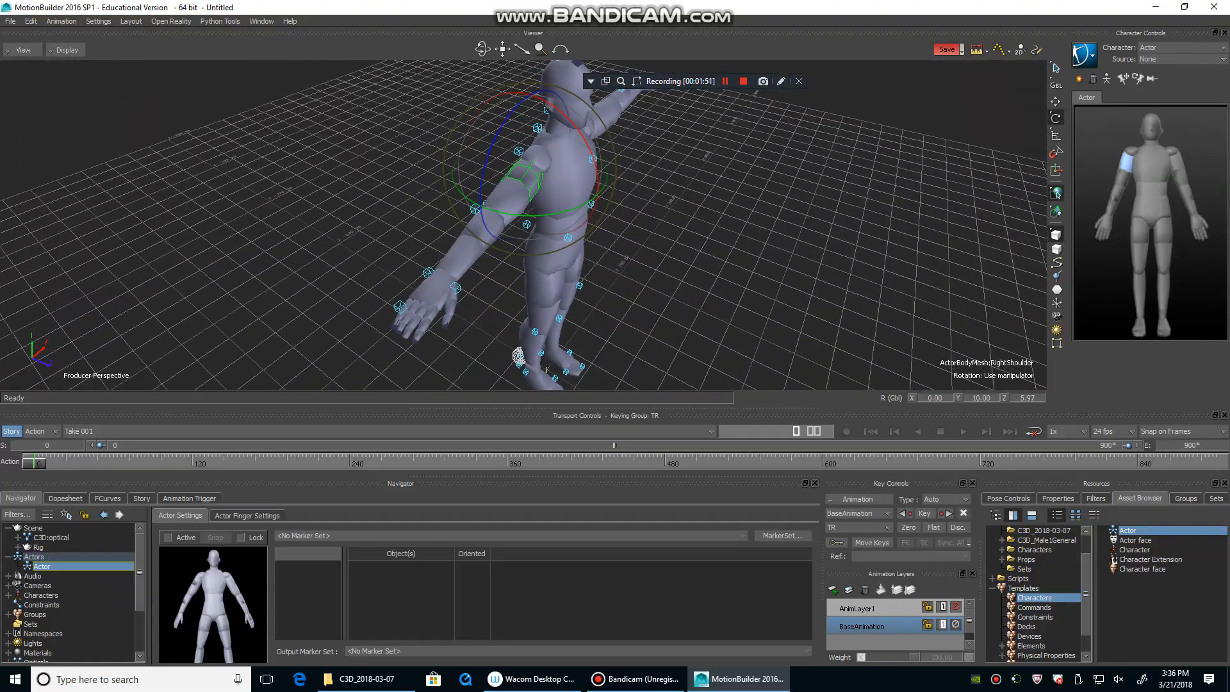
click(456, 288)
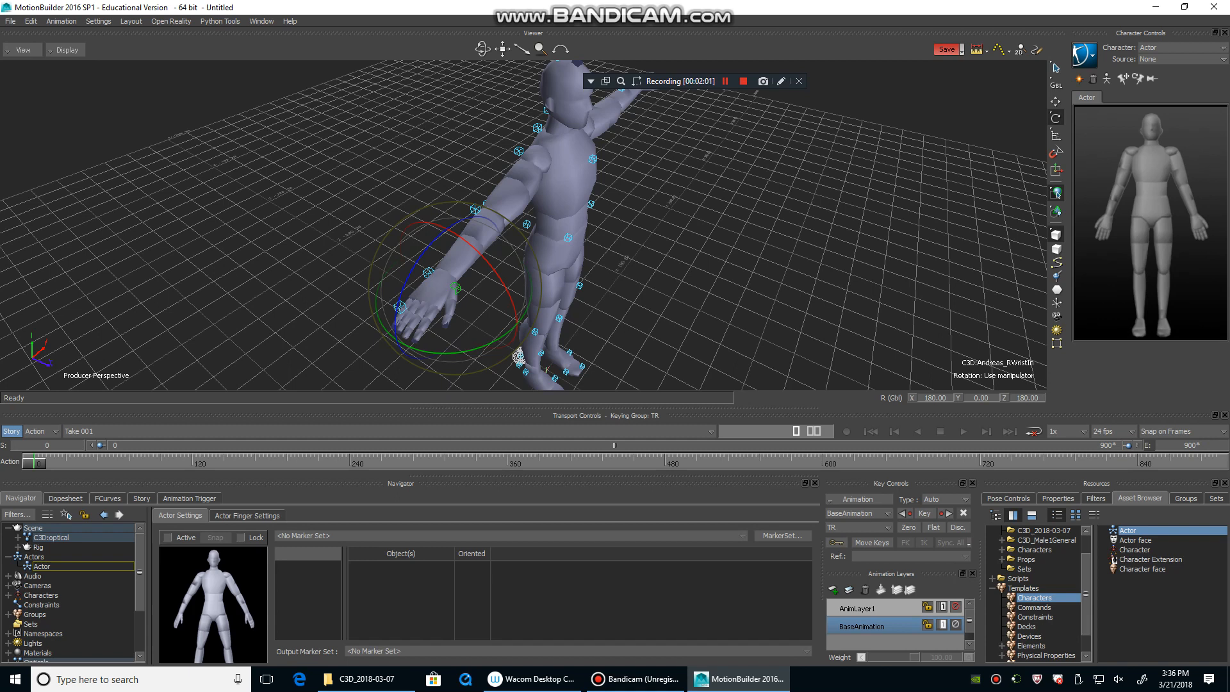
click(437, 291)
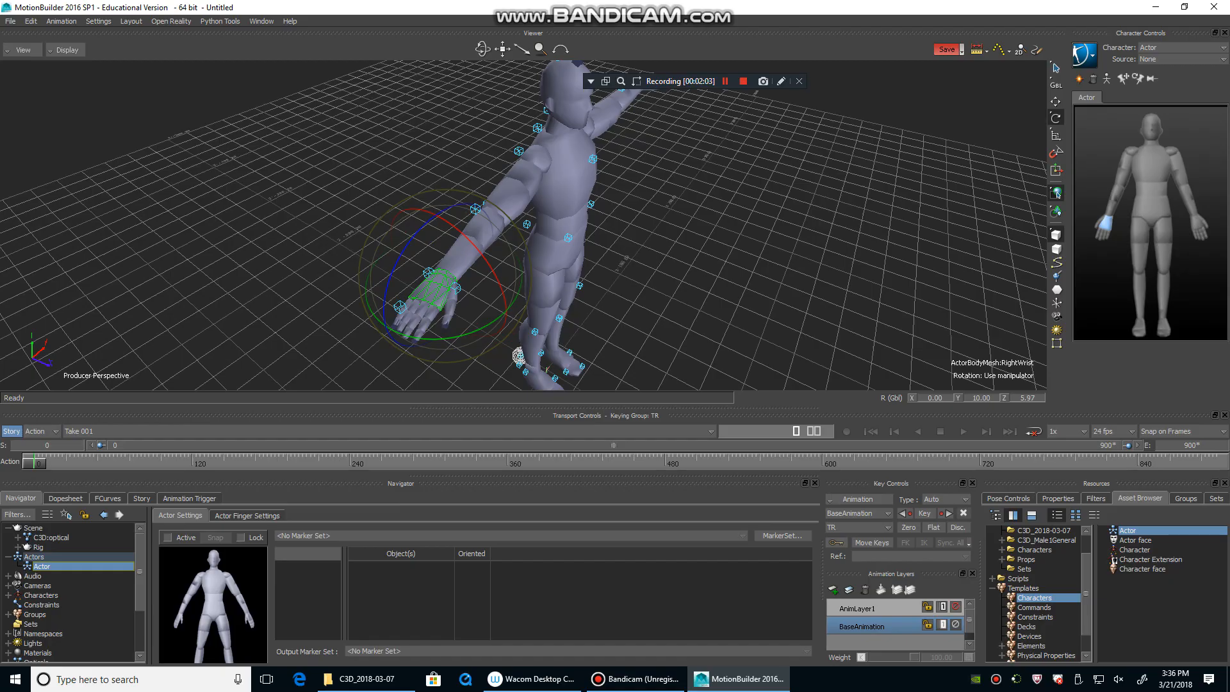
- Rotate the actor's left shoulder to global Y -7.42 and Z 1.62 so the arm follows its markers
ctrl+shift+drag(641, 256, 526, 192)
shift+drag(631, 192, 494, 198)
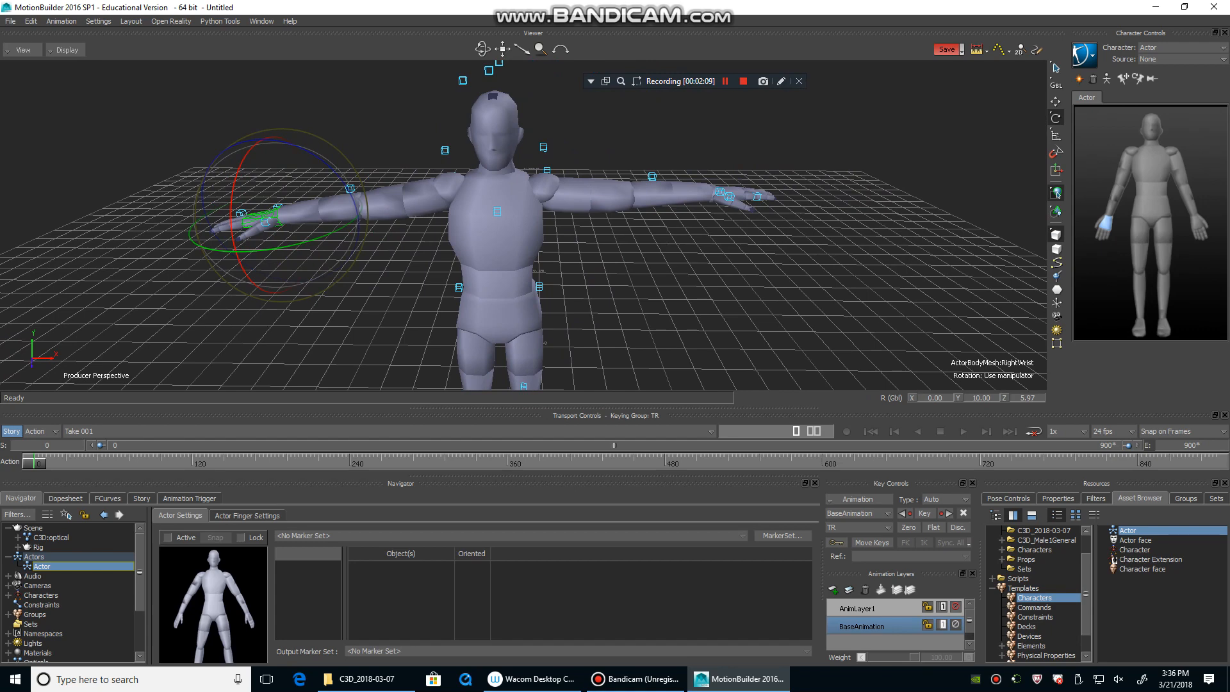
click(576, 195)
ctrl+shift+drag(577, 224, 607, 326)
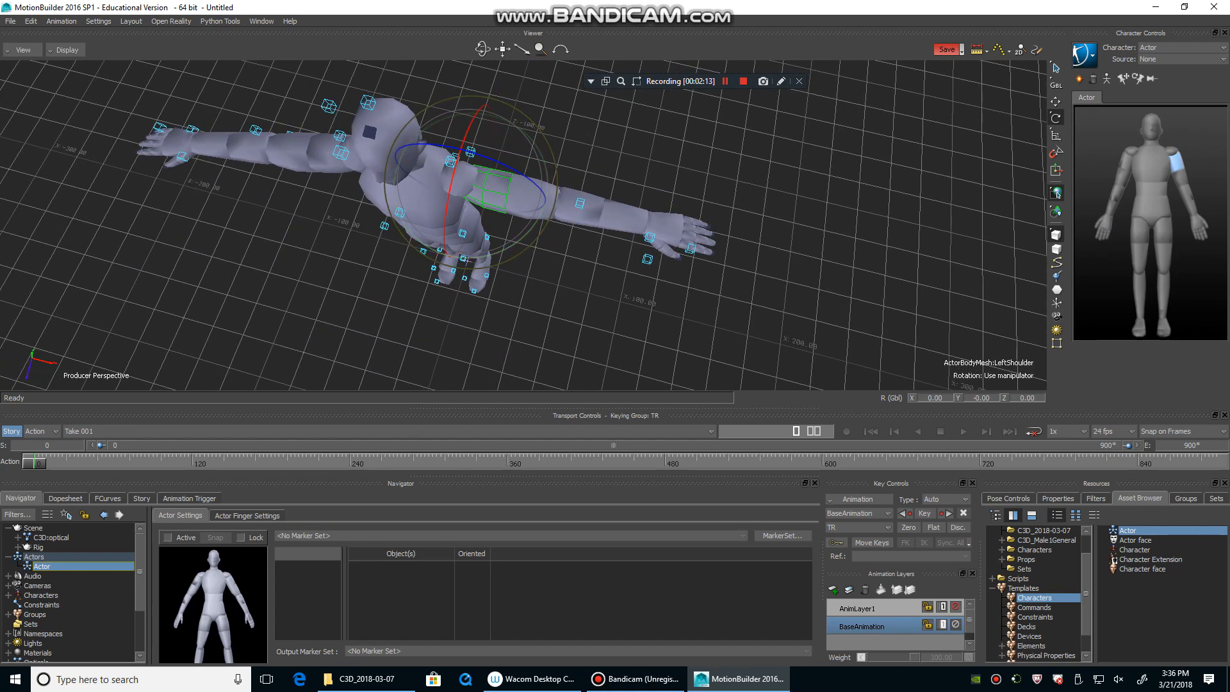
drag(543, 198, 543, 211)
ctrl+shift+drag(551, 282, 556, 228)
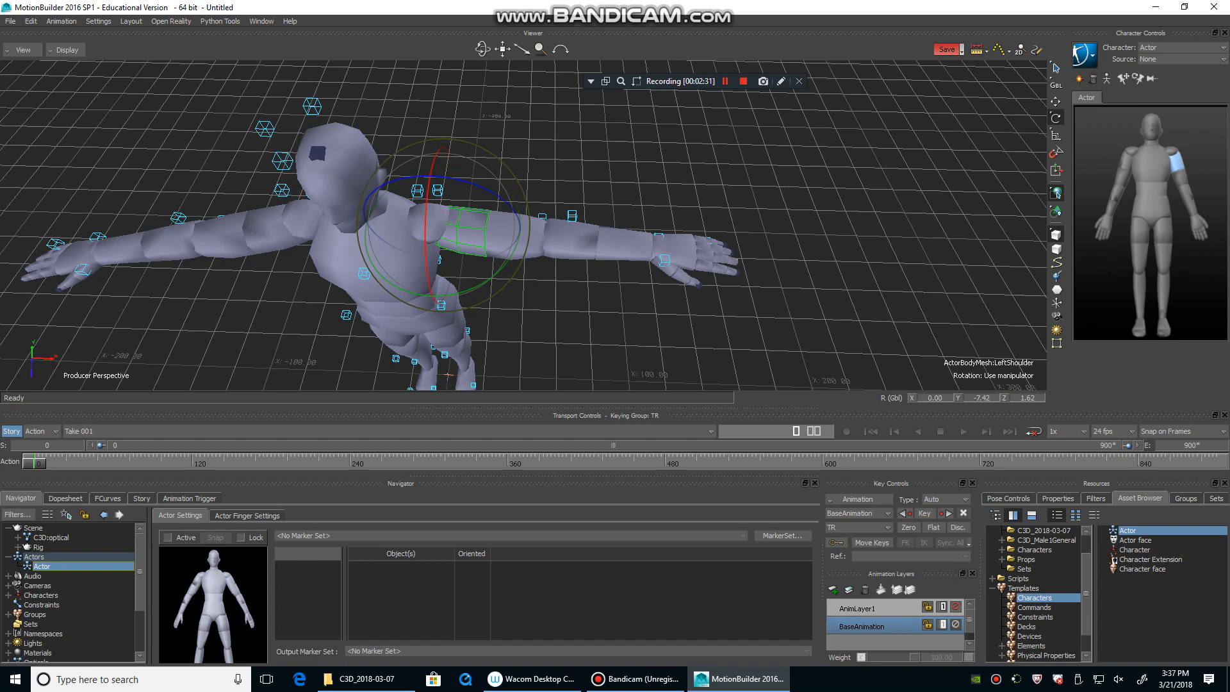
- Lengthen the actor's left shoulder segment by scaling it to 1.14 along X only
key(r)
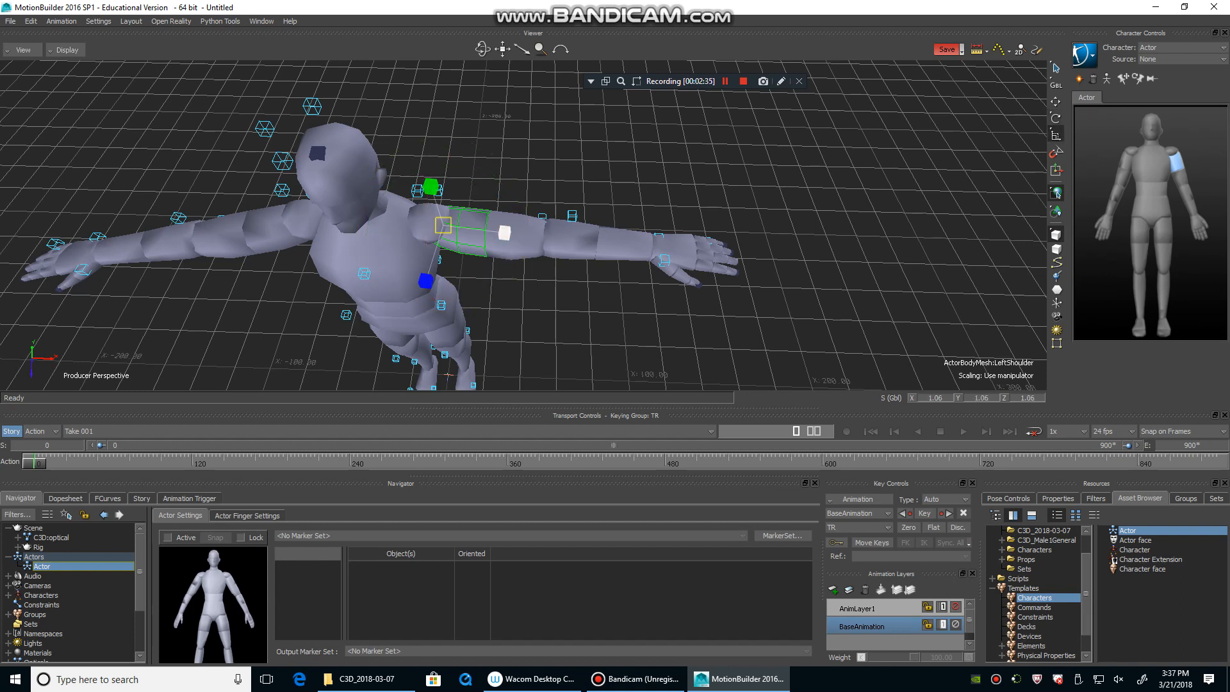
drag(504, 233, 509, 233)
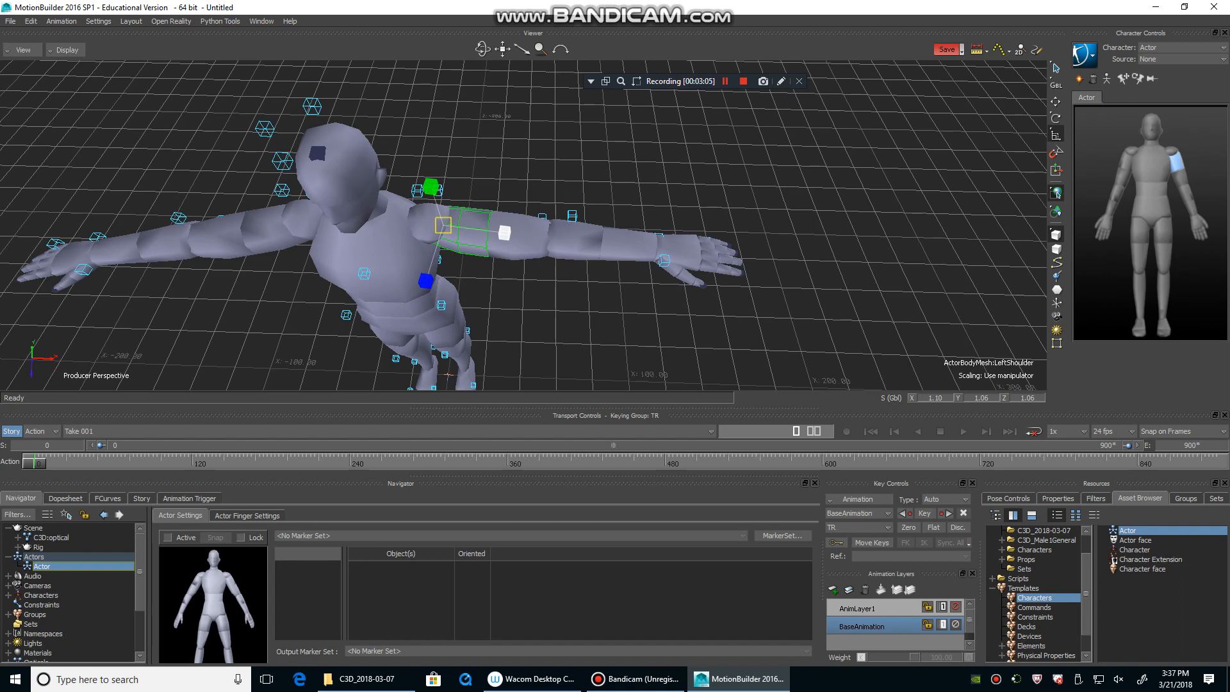
drag(505, 233, 529, 164)
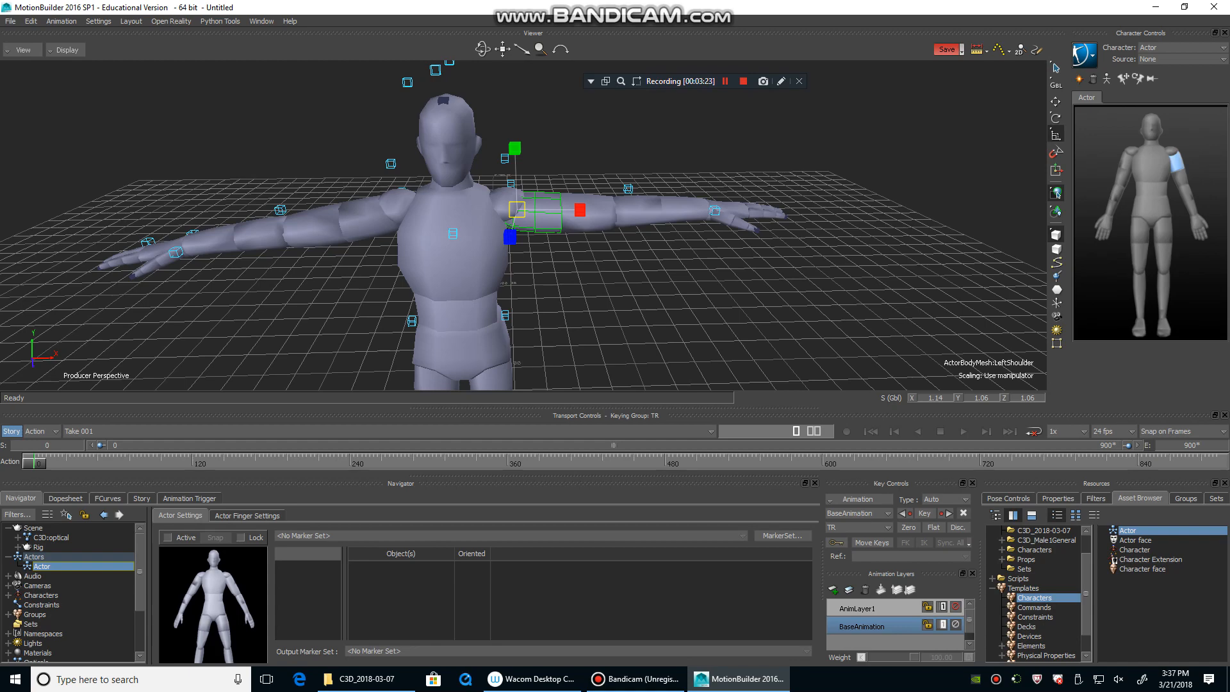
scroll(525, 192, down, 3)
ctrl+shift+drag(576, 192, 573, 161)
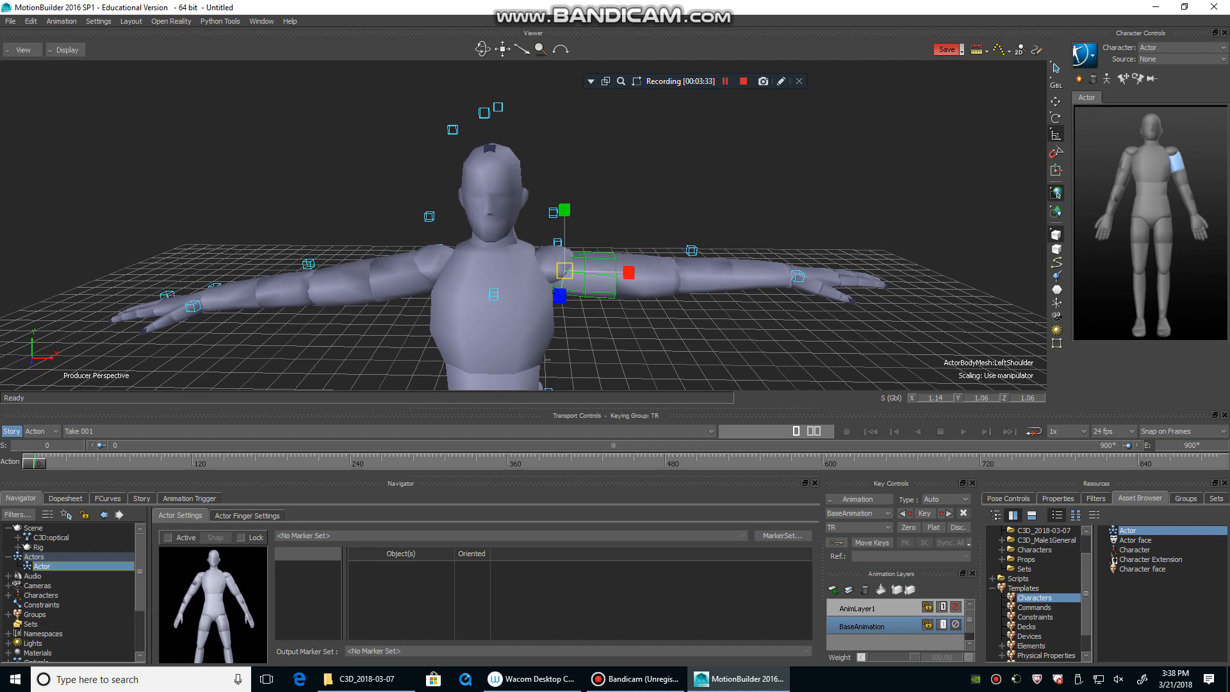
- Scale the actor's head uniformly to 1.17 to suit the surrounding head markers
click(497, 192)
ctrl+shift+drag(506, 192, 570, 173)
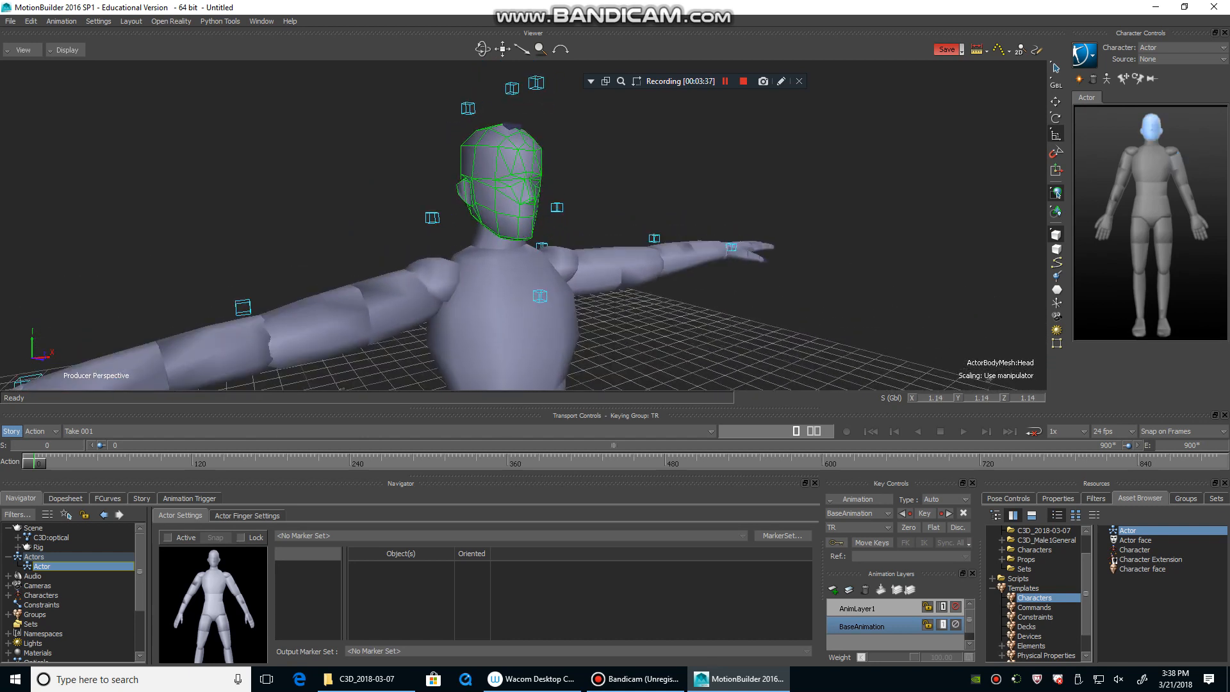
ctrl+shift+drag(571, 173, 417, 212)
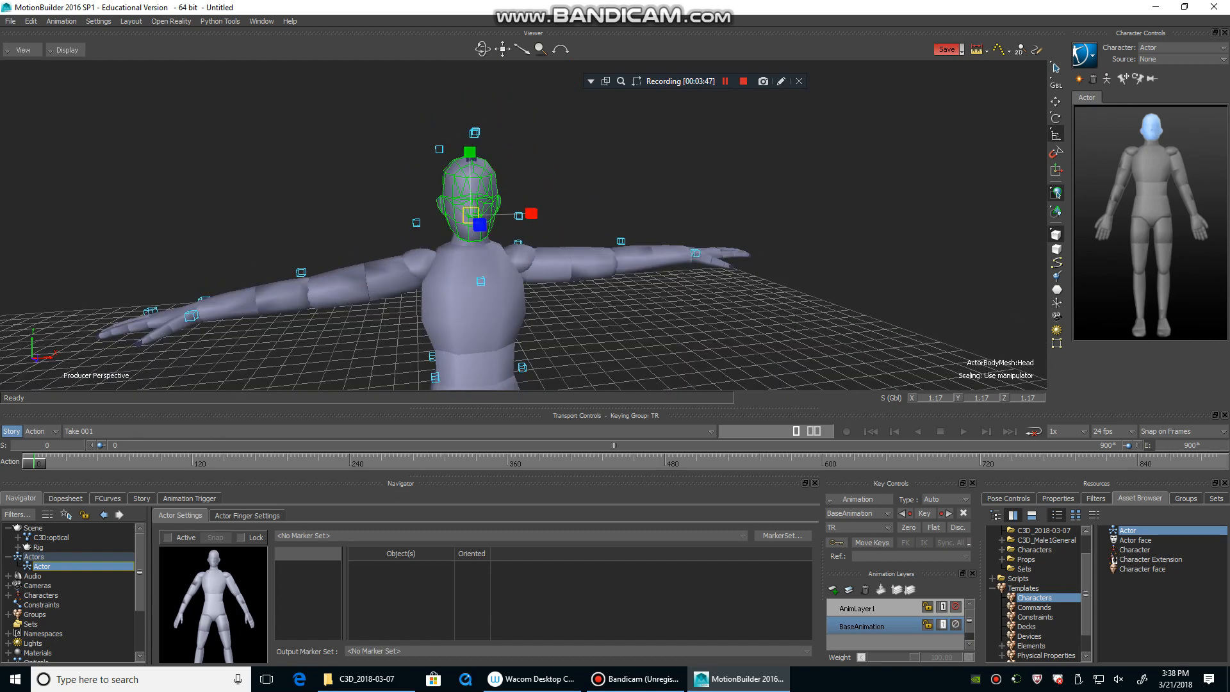
- Examine the fit of the actor's legs to the leg markers from several angles, with the left hip segment selected
shift+drag(416, 212, 429, 144)
ctrl+drag(500, 192, 493, 160)
mouse_move(494, 160)
ctrl+shift+mouse_down()
mouse_move(416, 167)
mouse_move(481, 173)
ctrl+shift+mouse_up()
shift+drag(486, 289, 493, 109)
ctrl+drag(493, 193, 535, 233)
shift+drag(493, 153, 493, 174)
click(490, 166)
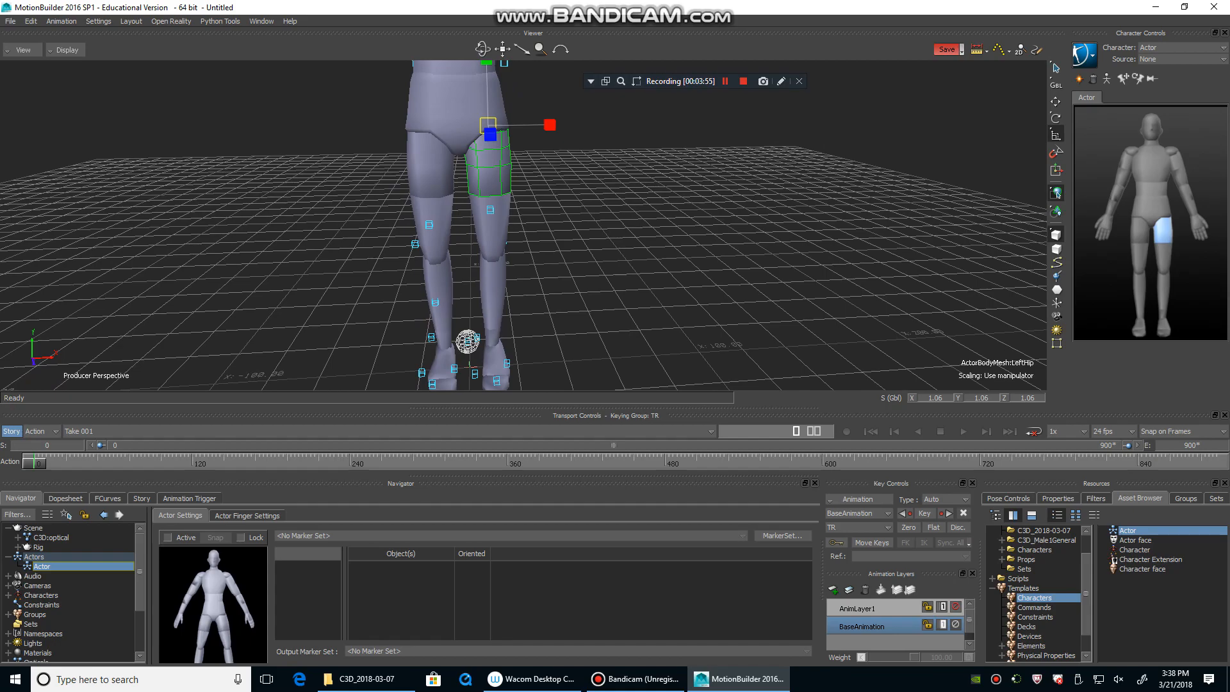
key(r)
ctrl+shift+drag(545, 173, 487, 170)
shift+drag(532, 224, 468, 157)
ctrl+shift+drag(512, 192, 545, 224)
shift+drag(461, 224, 530, 224)
ctrl+shift+drag(506, 324, 527, 335)
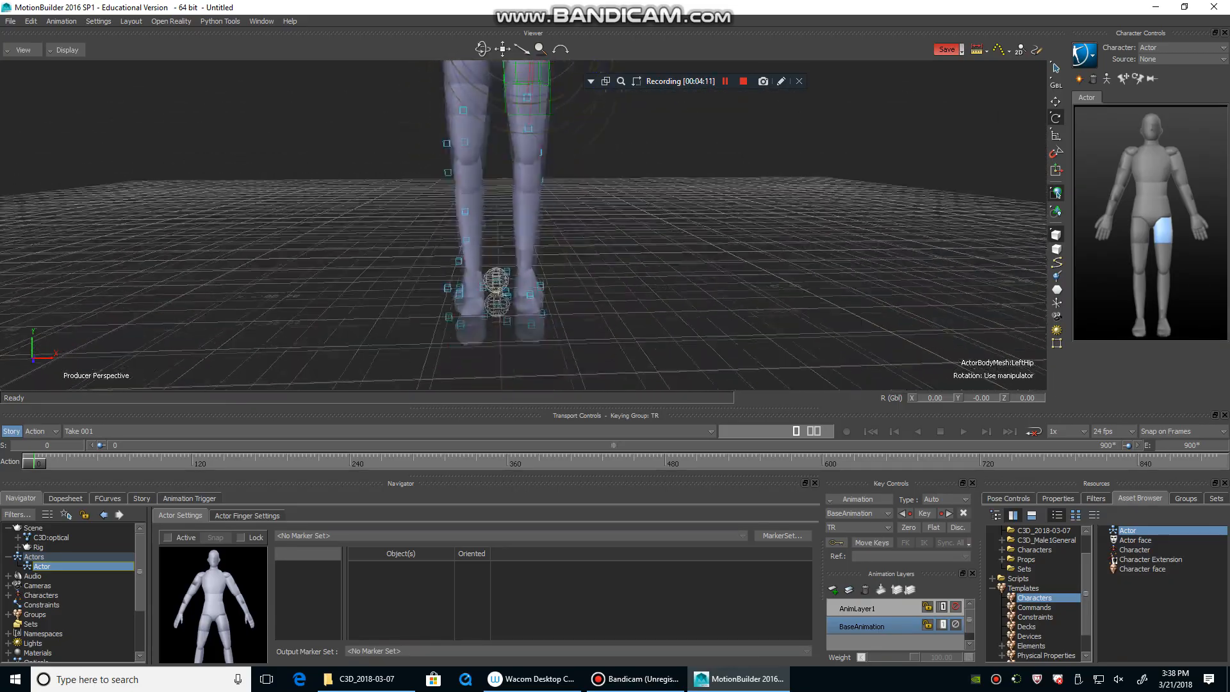
- Rotate the actor's left ankle slightly about the vertical axis to align the foot with its markers, and clear the selection
ctrl+shift+drag(512, 230, 523, 286)
click(523, 269)
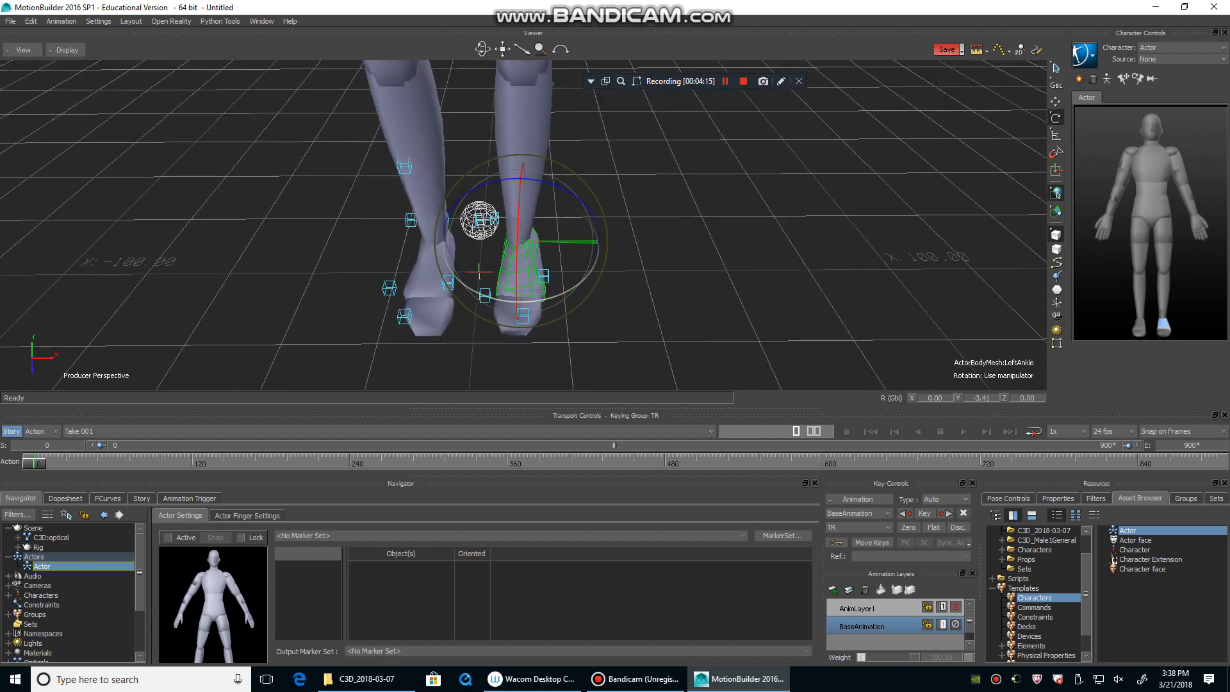
ctrl+shift+drag(523, 285, 535, 240)
mouse_move(483, 276)
ctrl+shift+mouse_down()
mouse_move(561, 265)
mouse_move(462, 278)
ctrl+shift+mouse_up()
click(520, 269)
ctrl+shift+drag(544, 275, 266, 253)
ctrl+drag(535, 250, 481, 327)
mouse_move(535, 276)
ctrl+mouse_down()
mouse_move(496, 281)
mouse_move(551, 291)
ctrl+mouse_up()
click(500, 317)
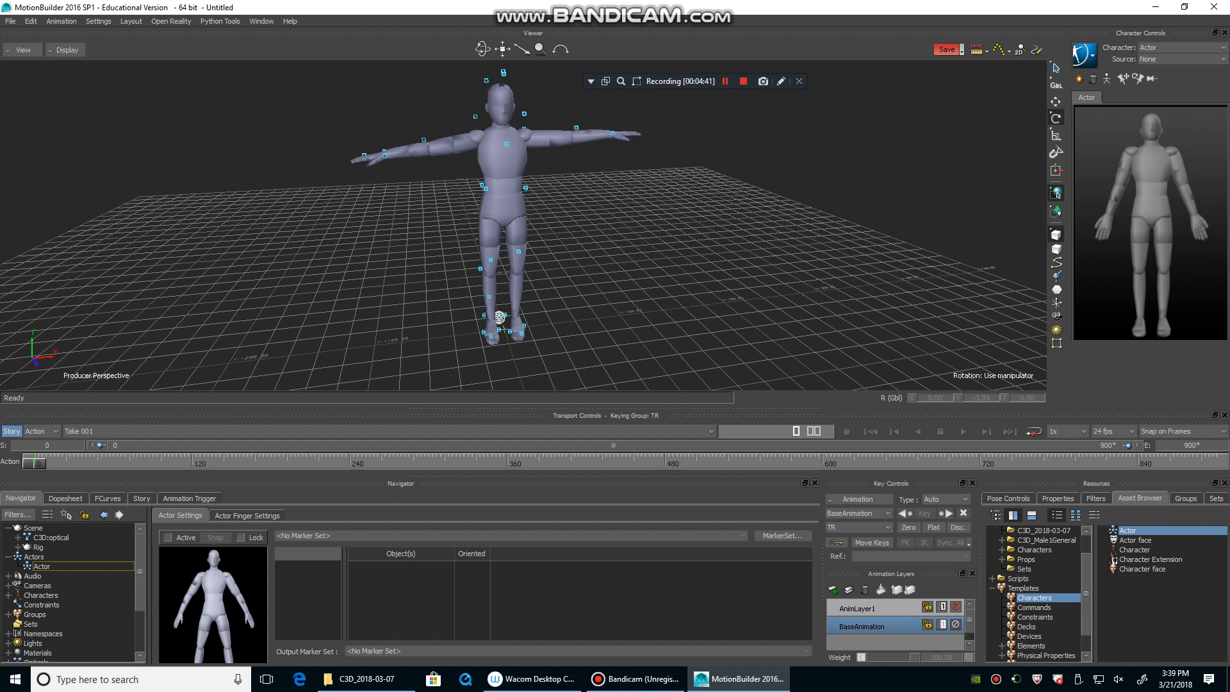
- With Actor as the current character, hide its Actor Body and Actor Skeleton so only the optical markers remain in the viewer
ctrl+shift+drag(538, 225, 471, 198)
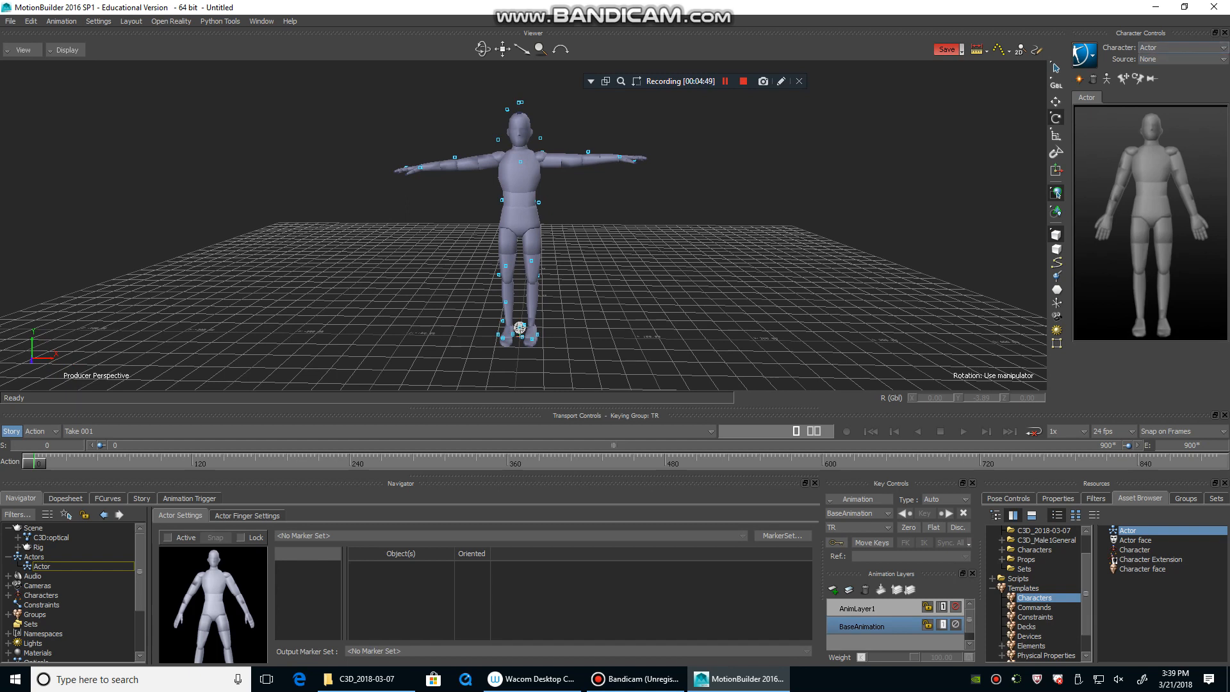
click(1180, 47)
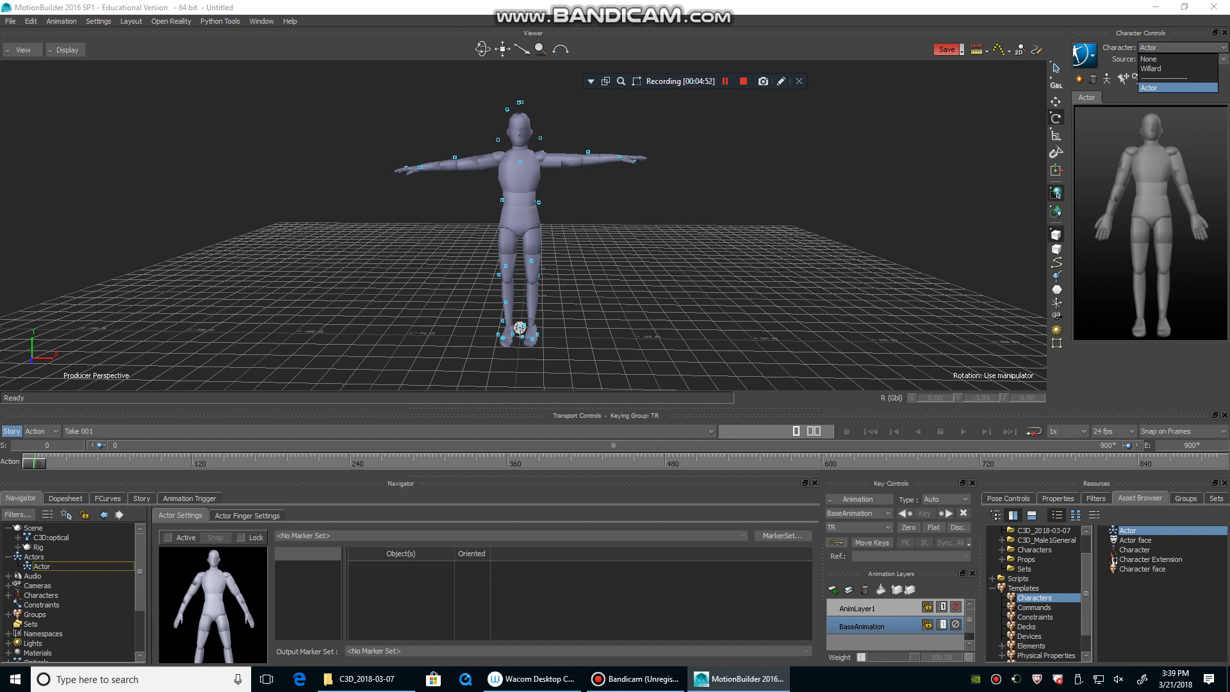
click(1178, 88)
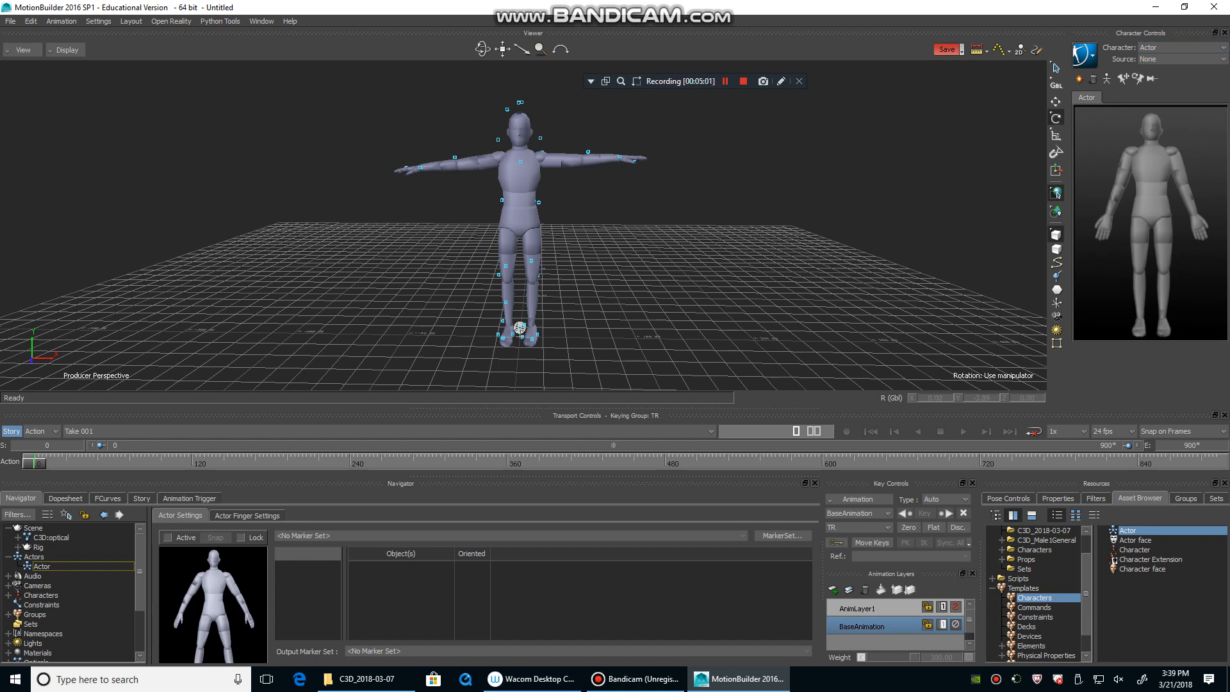
click(1085, 55)
mouse_move(1111, 148)
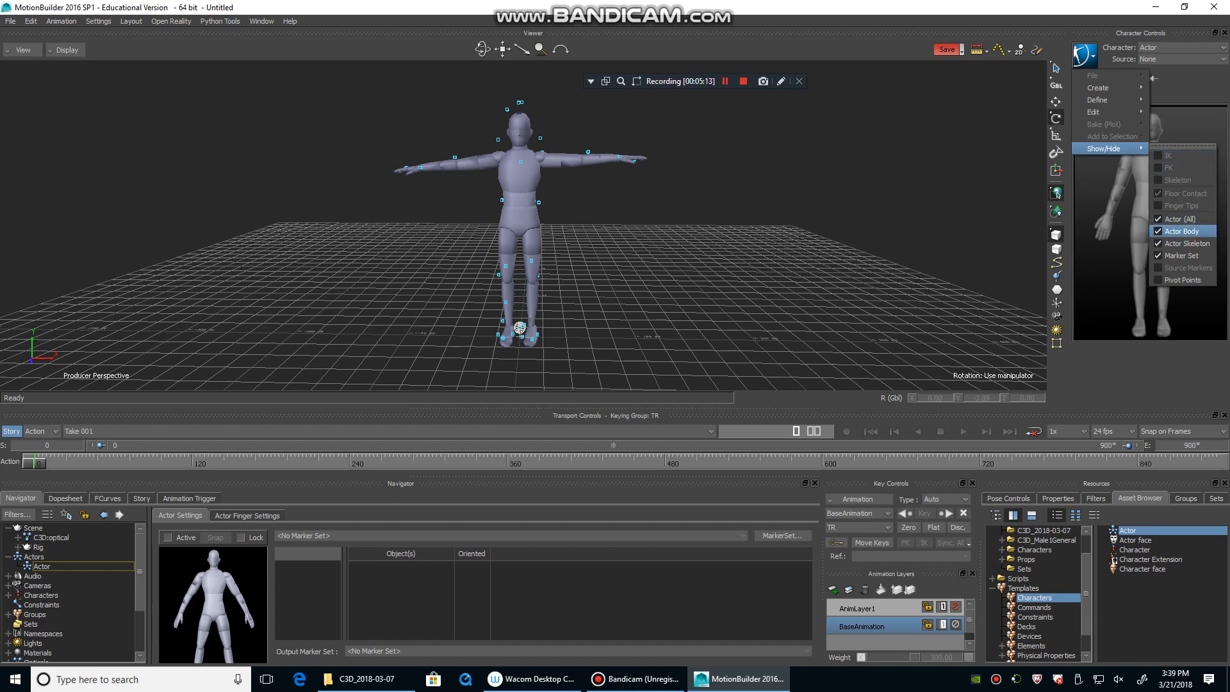
click(1182, 231)
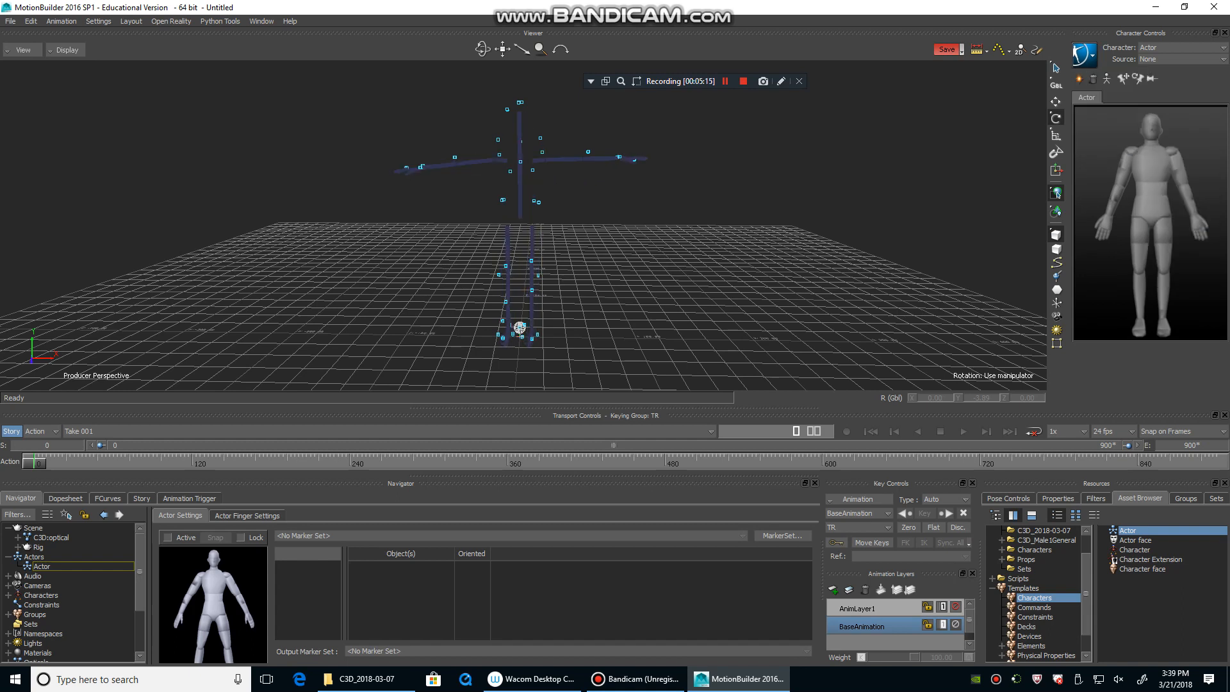
click(1084, 54)
mouse_move(1103, 148)
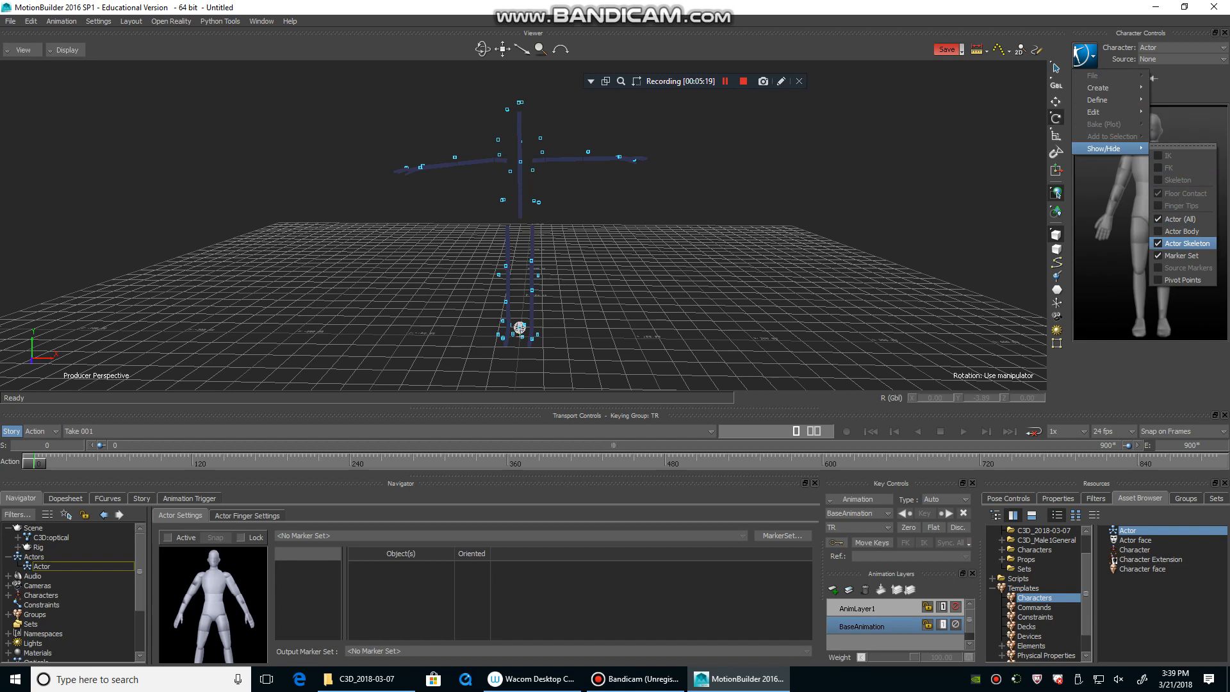
click(1188, 244)
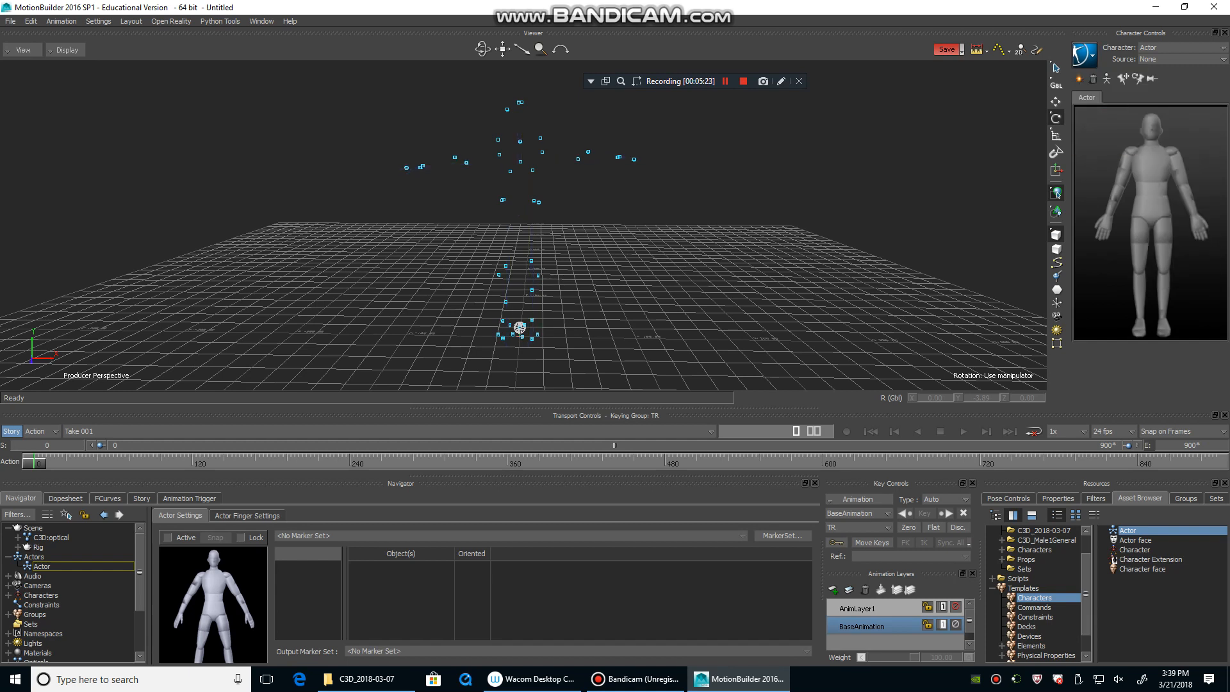
- Make more room for the actor settings, select the Actor in the scene and create a new marker set for it
mouse_move(526, 243)
ctrl+shift+mouse_down()
mouse_move(461, 240)
mouse_move(641, 234)
mouse_move(512, 249)
ctrl+shift+mouse_up()
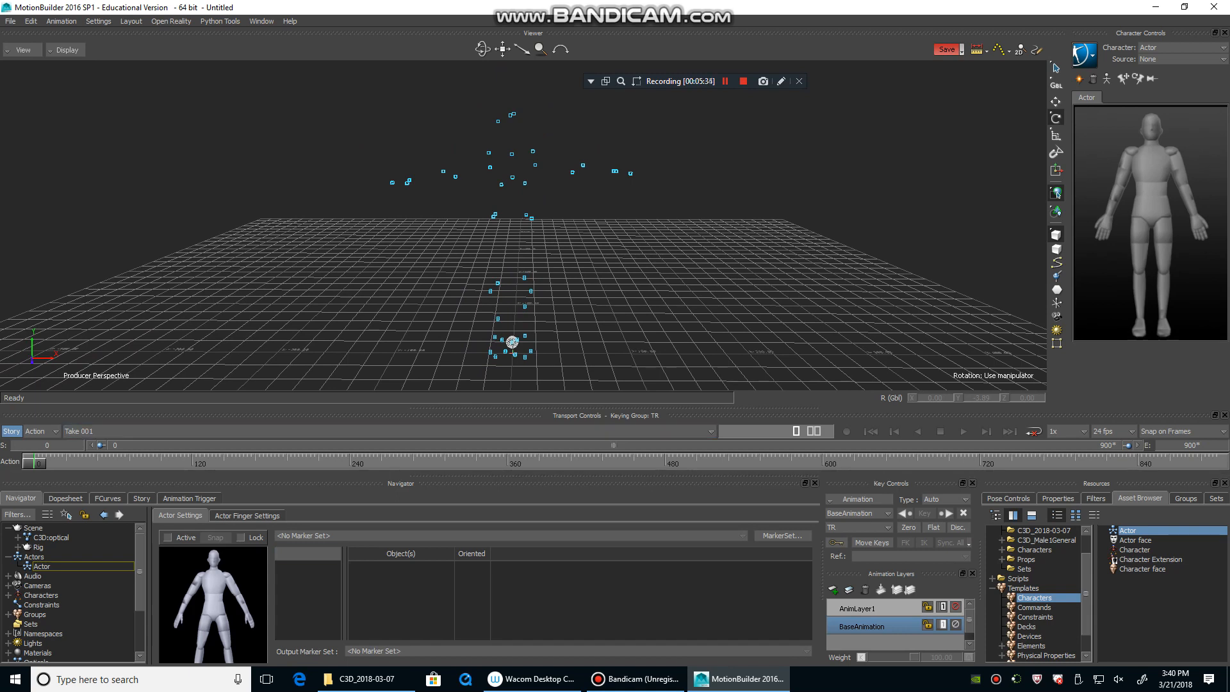
drag(614, 408, 614, 371)
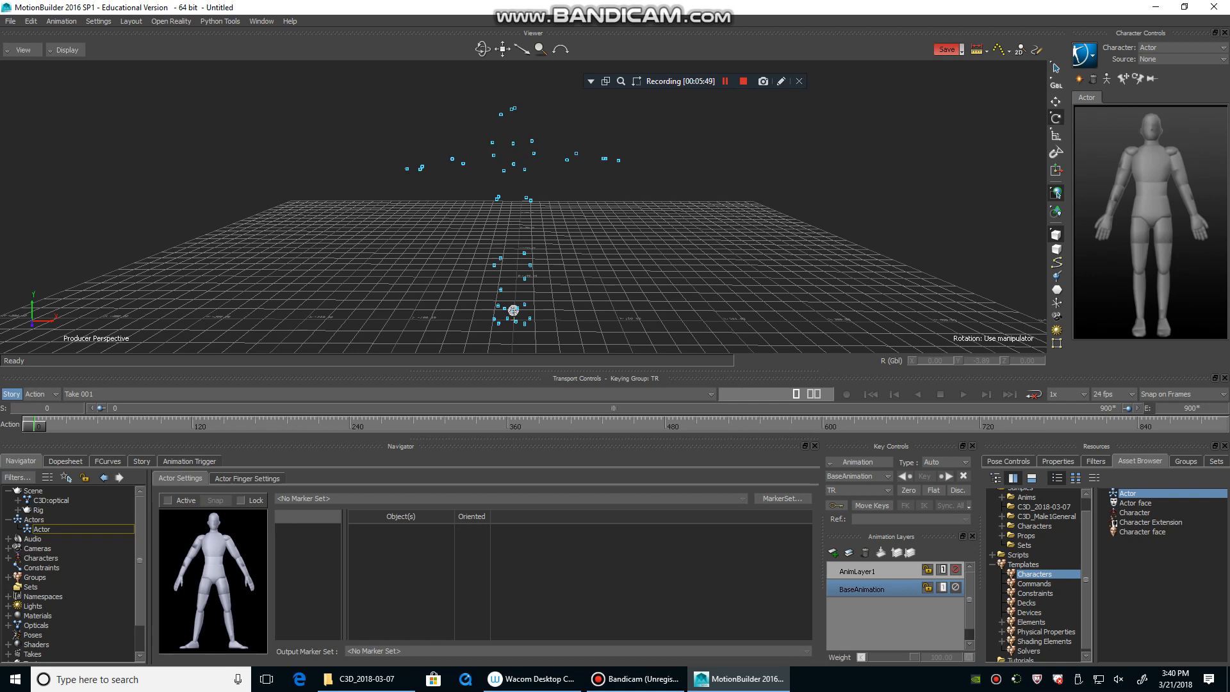
click(33, 520)
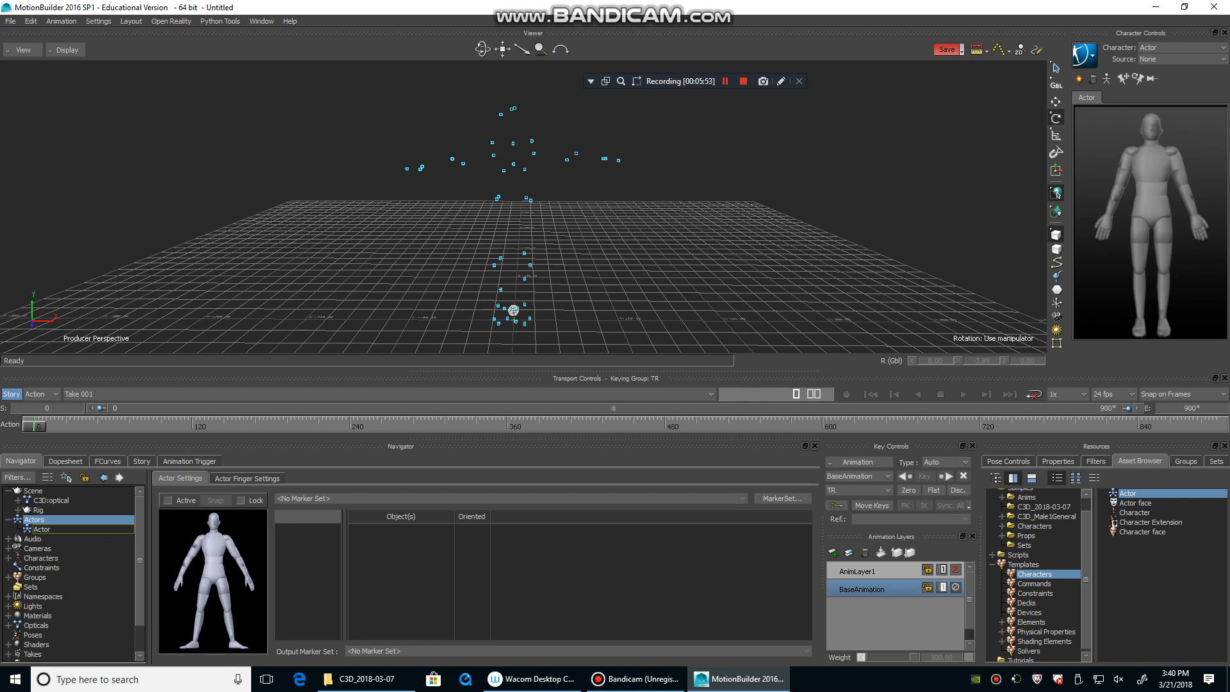
click(41, 529)
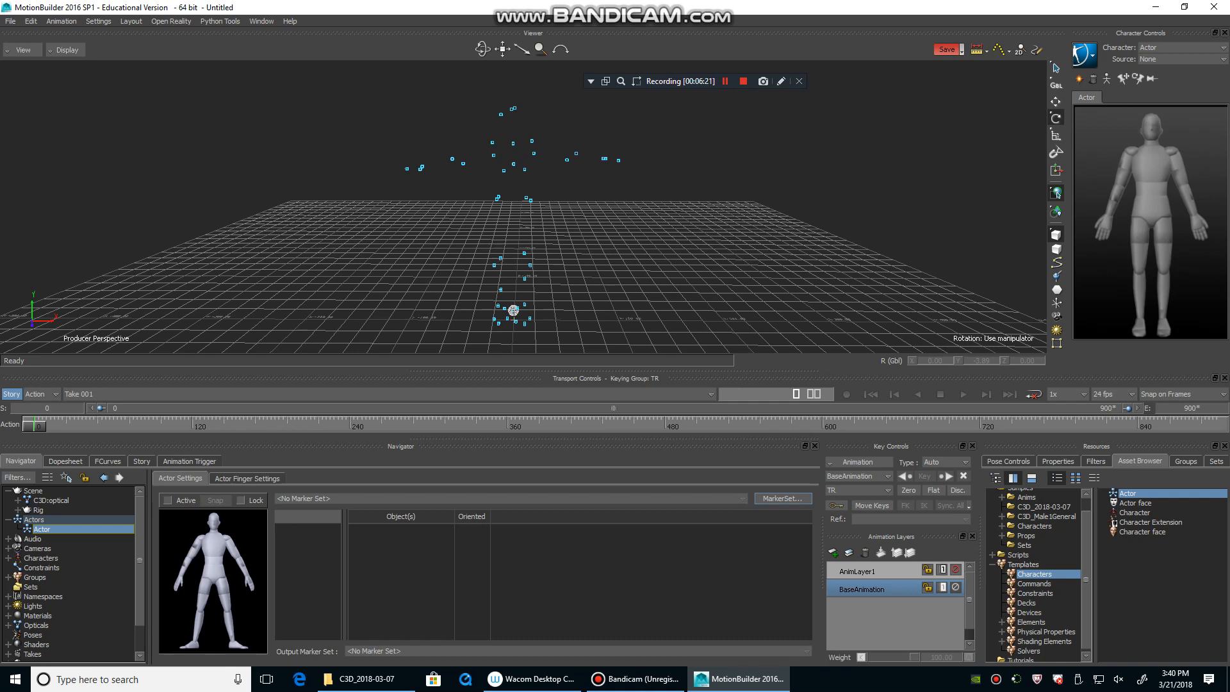
click(782, 499)
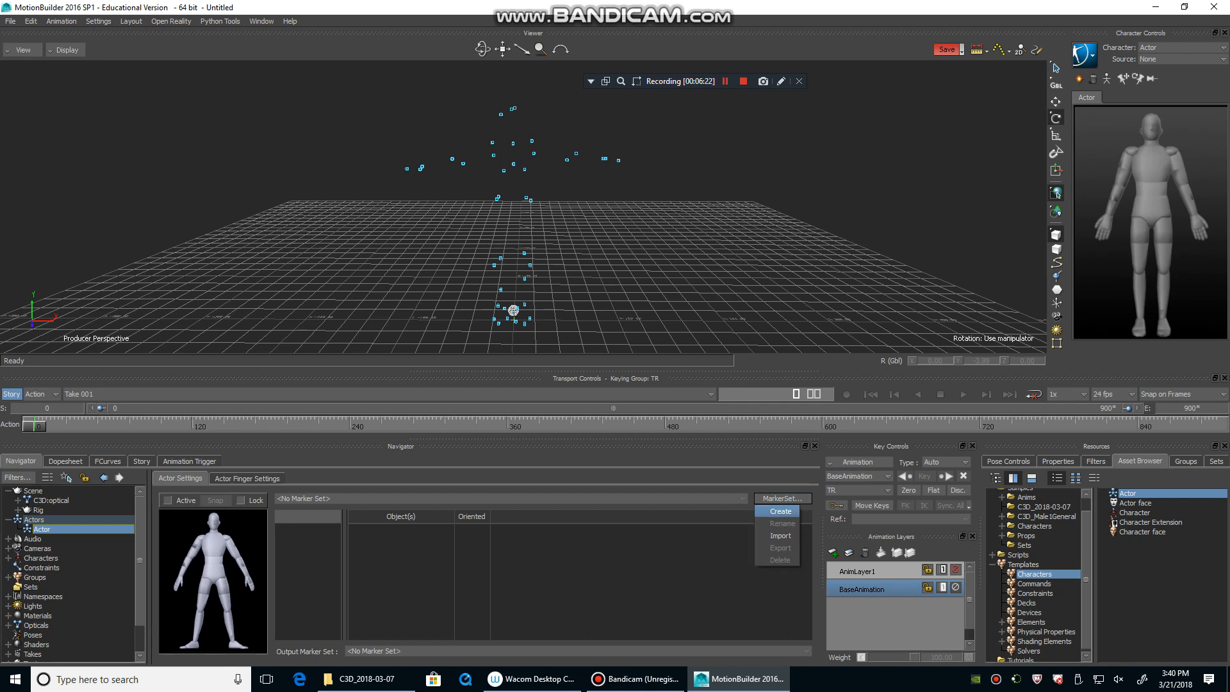
click(780, 511)
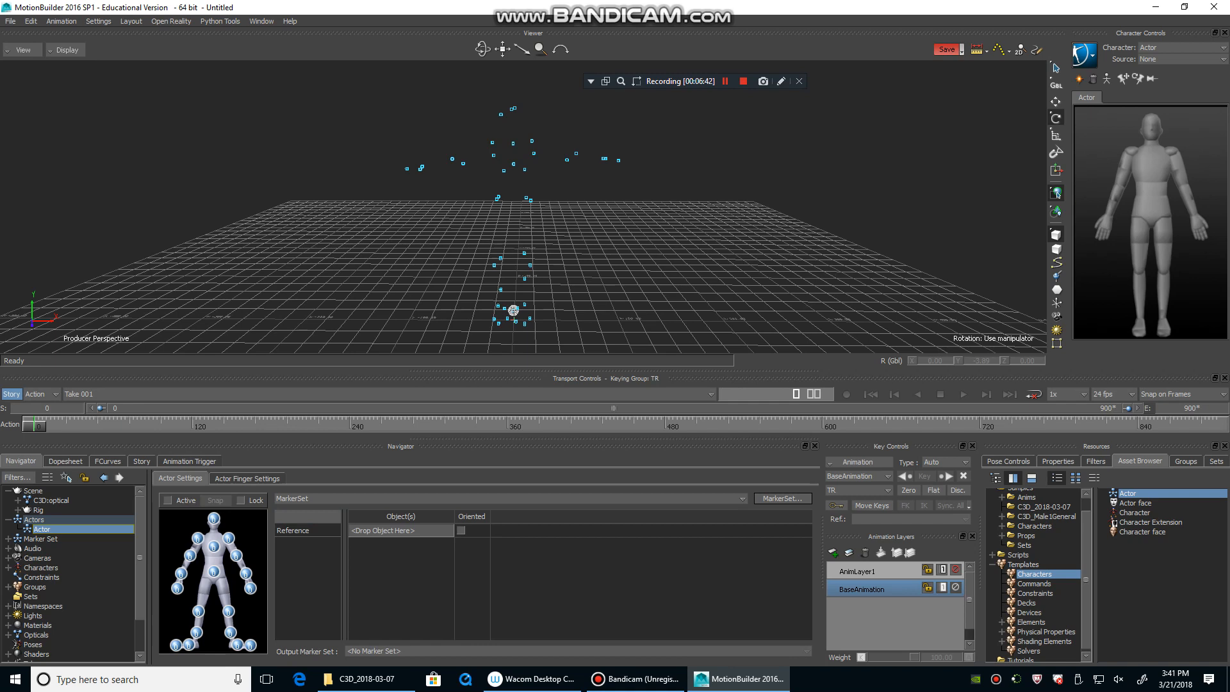
click(1151, 128)
click(1152, 163)
click(1151, 188)
click(1151, 207)
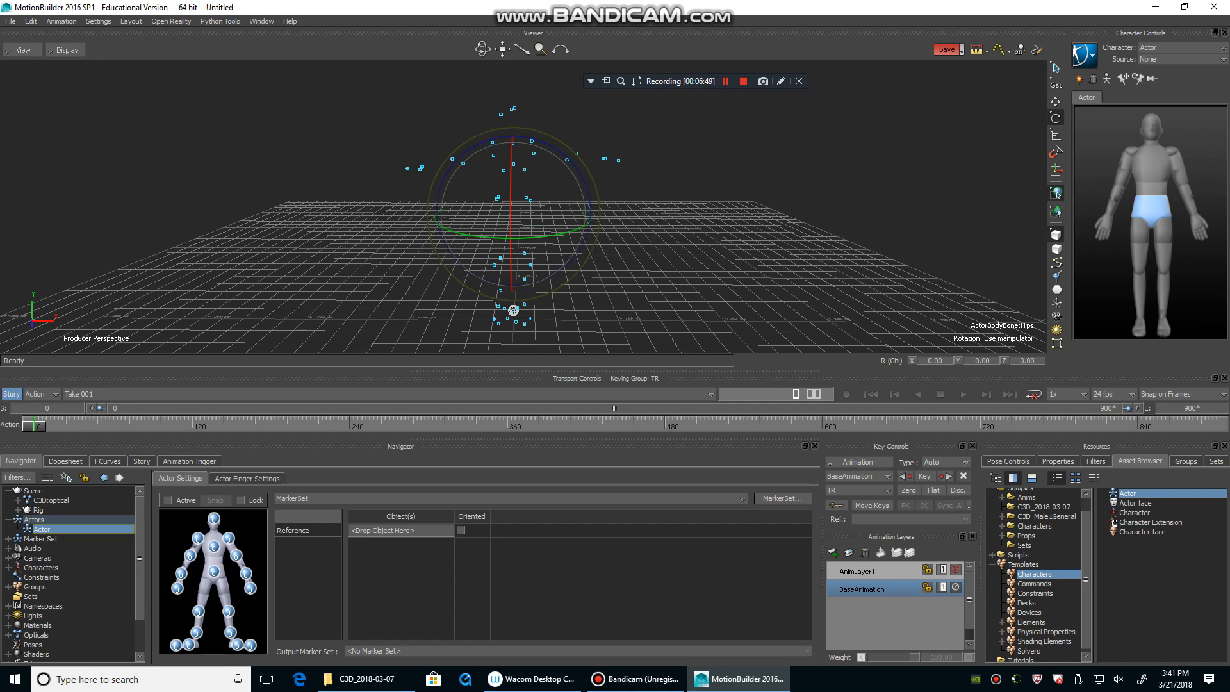
key(shift+d)
- Select the three head markers, HeadTop, HeadFront and HeadSide, and assign them to the head cell of the marker set
ctrl+shift+drag(523, 206, 547, 234)
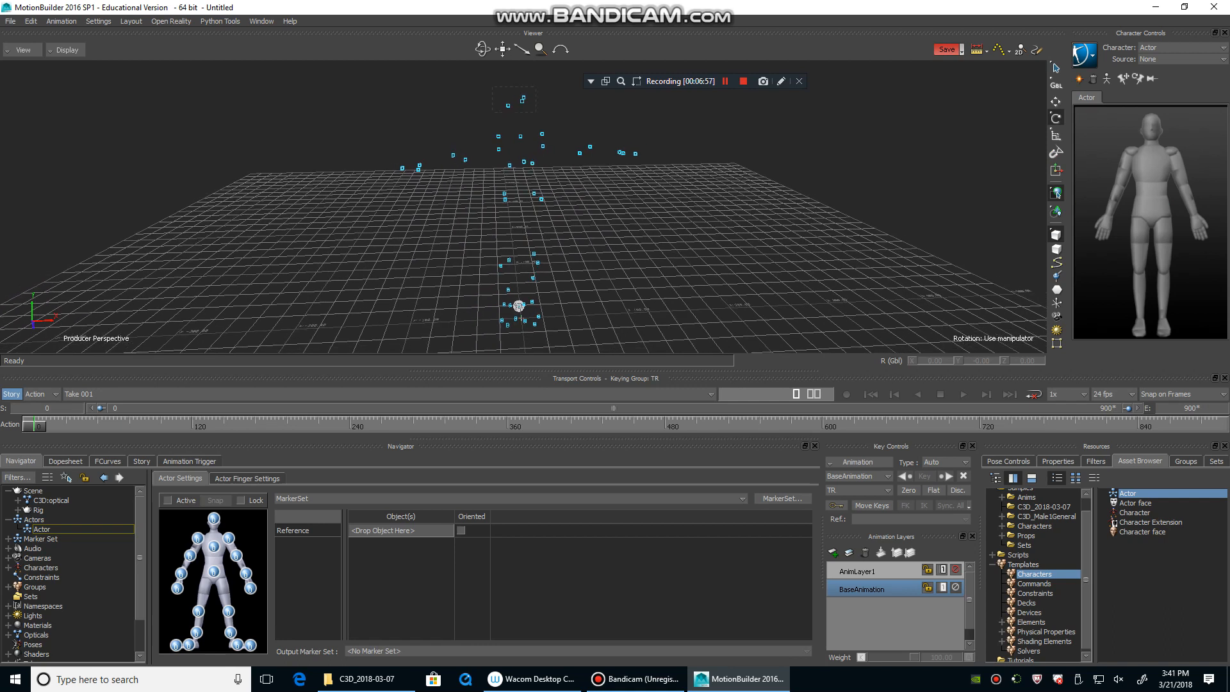
drag(492, 86, 535, 112)
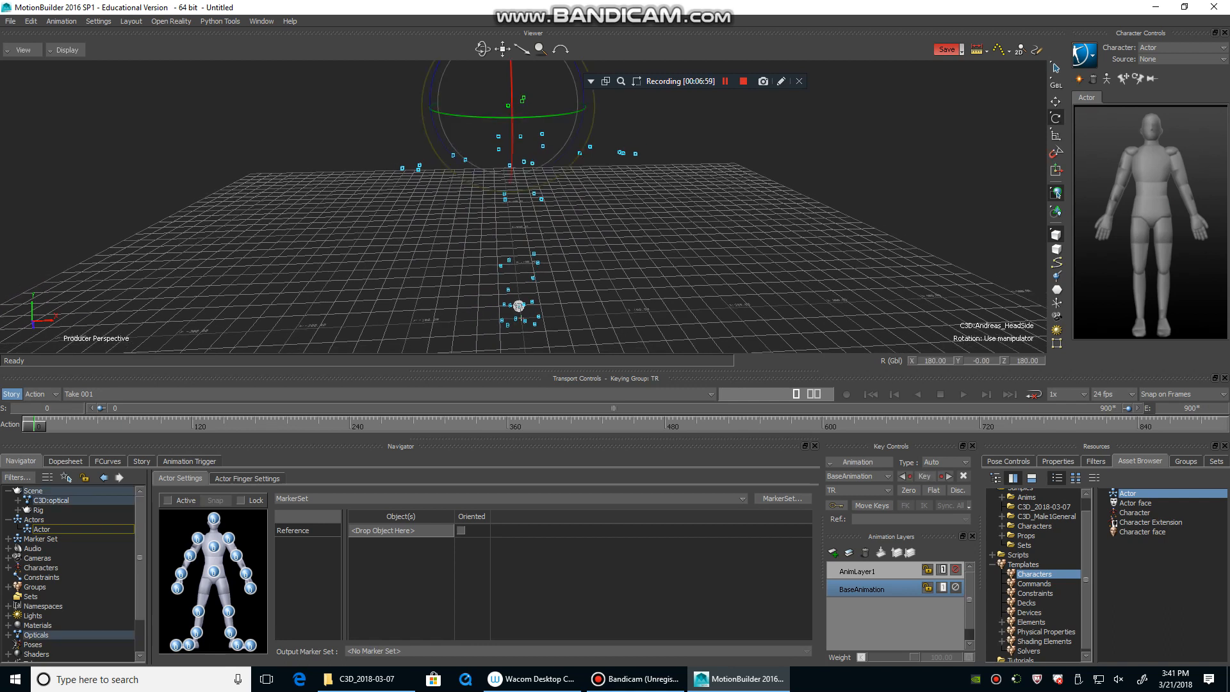
ctrl+shift+drag(536, 162, 534, 131)
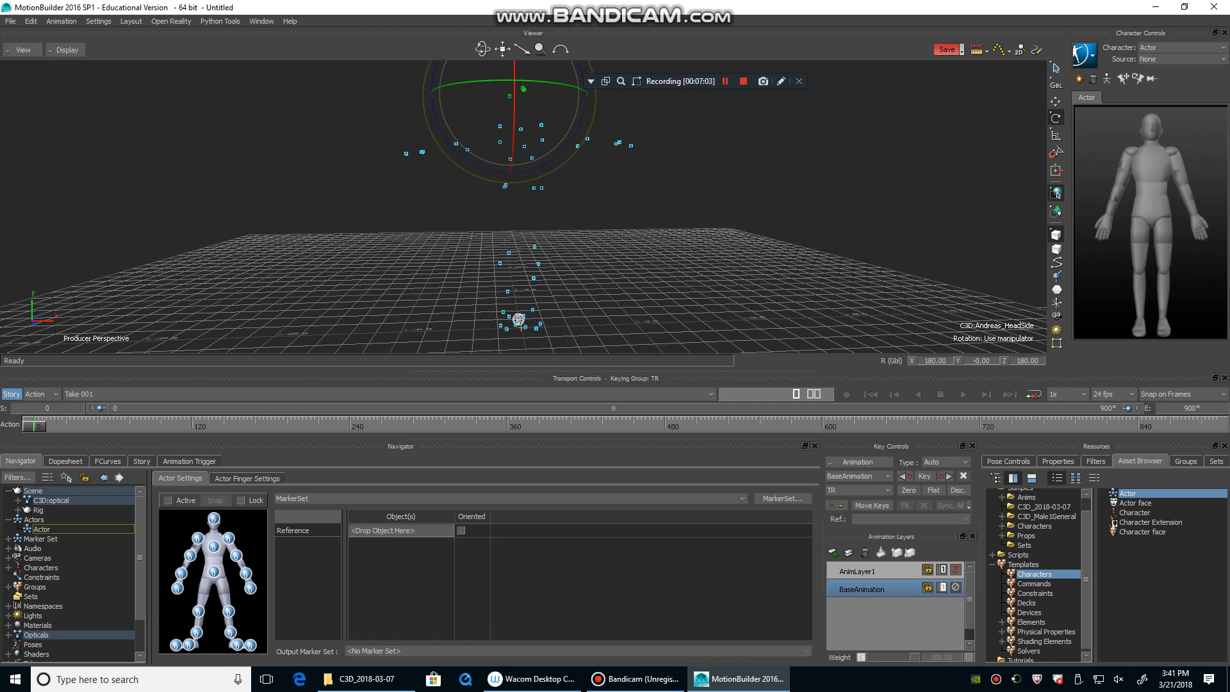
ctrl+shift+drag(534, 132, 531, 151)
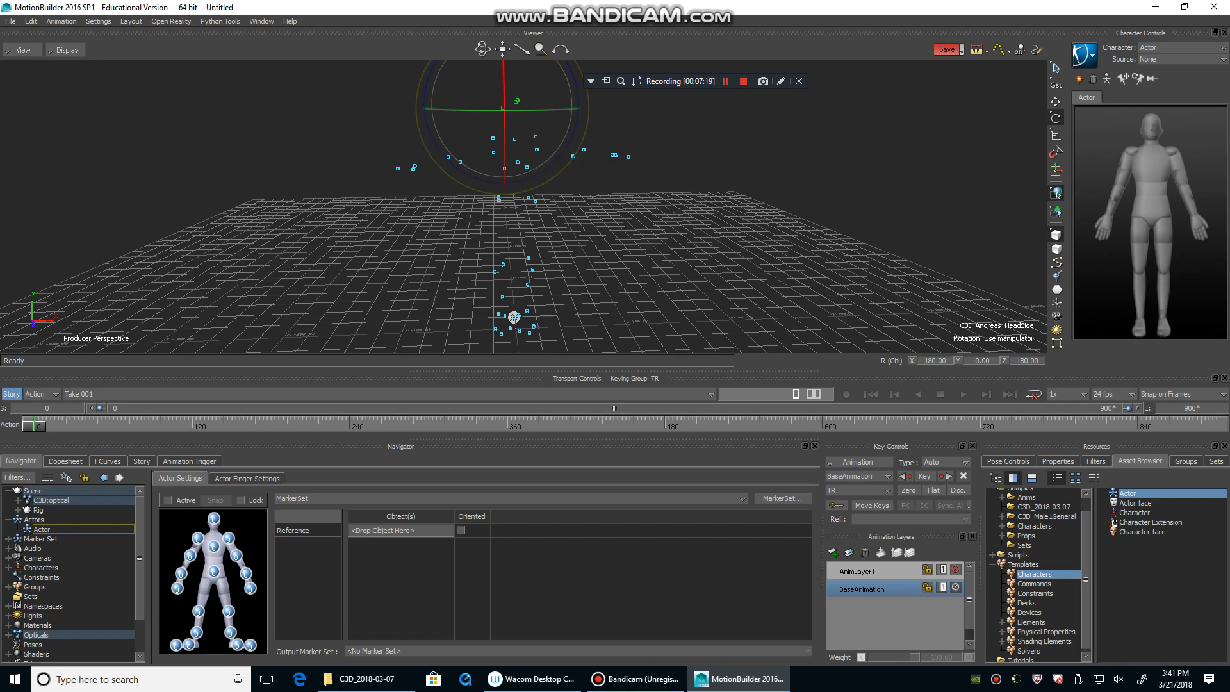
alt+drag(517, 101, 213, 519)
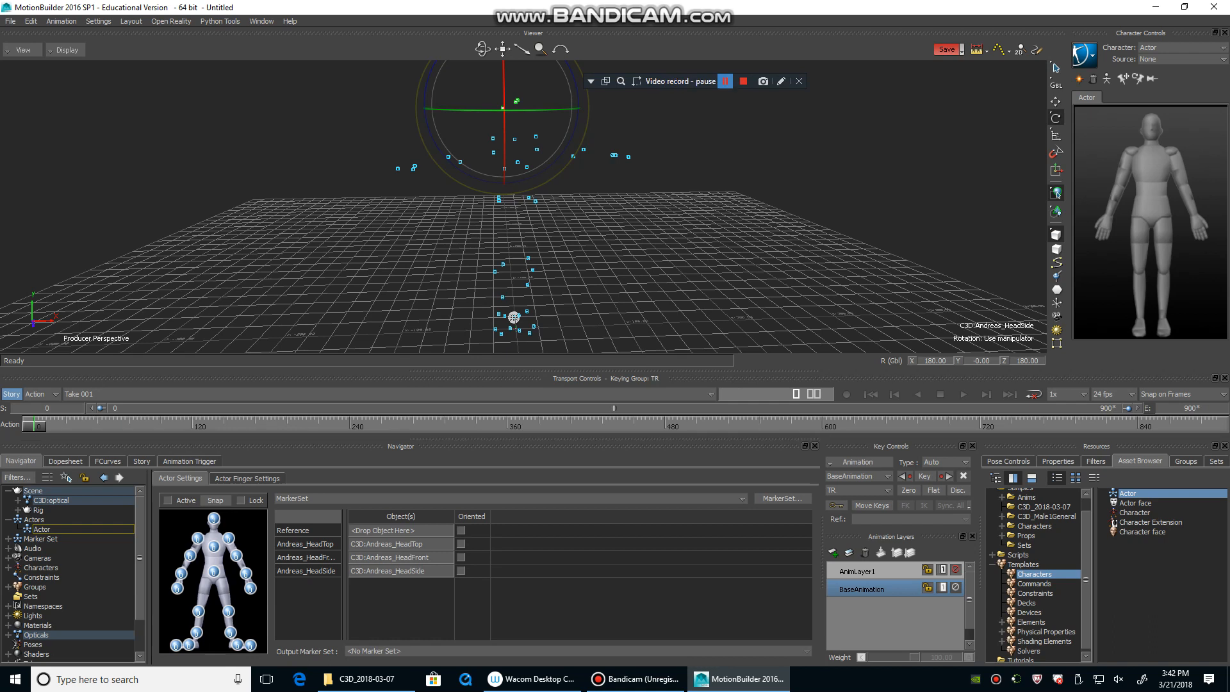
click(725, 81)
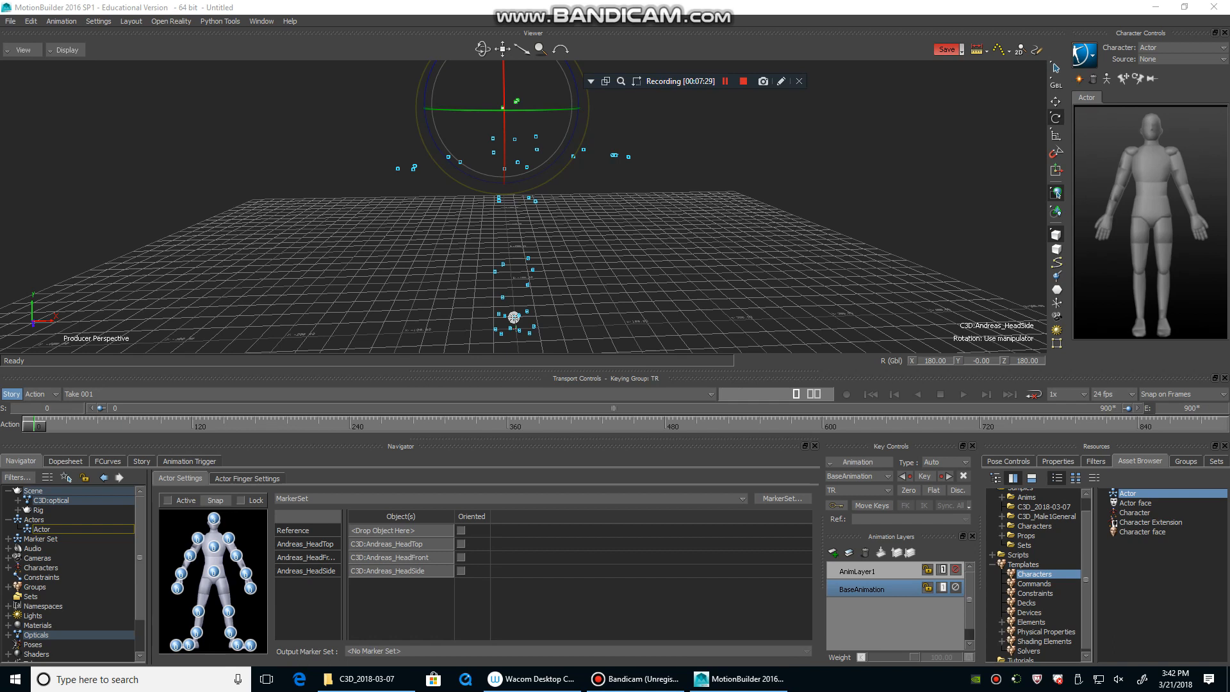
- Examine the upper-body markers up close, checking the LShoulderTop and LShoulderBack markers one by one
click(686, 141)
ctrl+drag(686, 192, 705, 157)
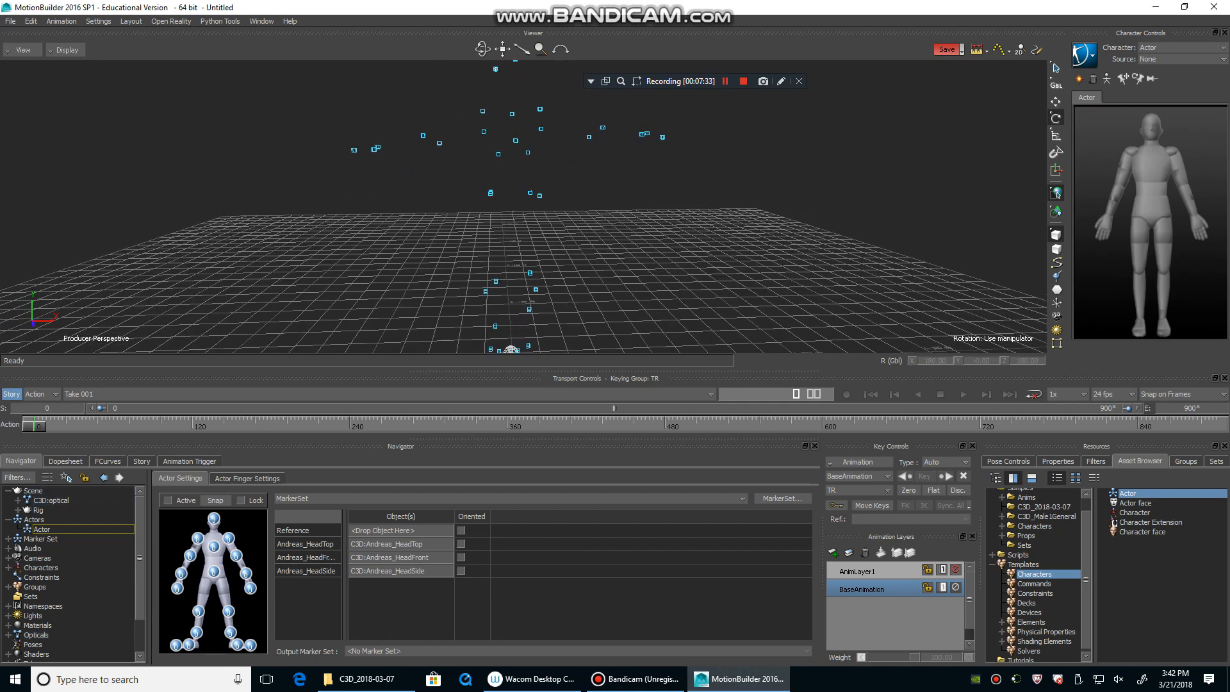
mouse_move(705, 157)
ctrl+shift+mouse_down()
mouse_move(781, 173)
mouse_move(692, 170)
mouse_move(708, 167)
mouse_move(708, 192)
mouse_move(724, 159)
ctrl+shift+mouse_up()
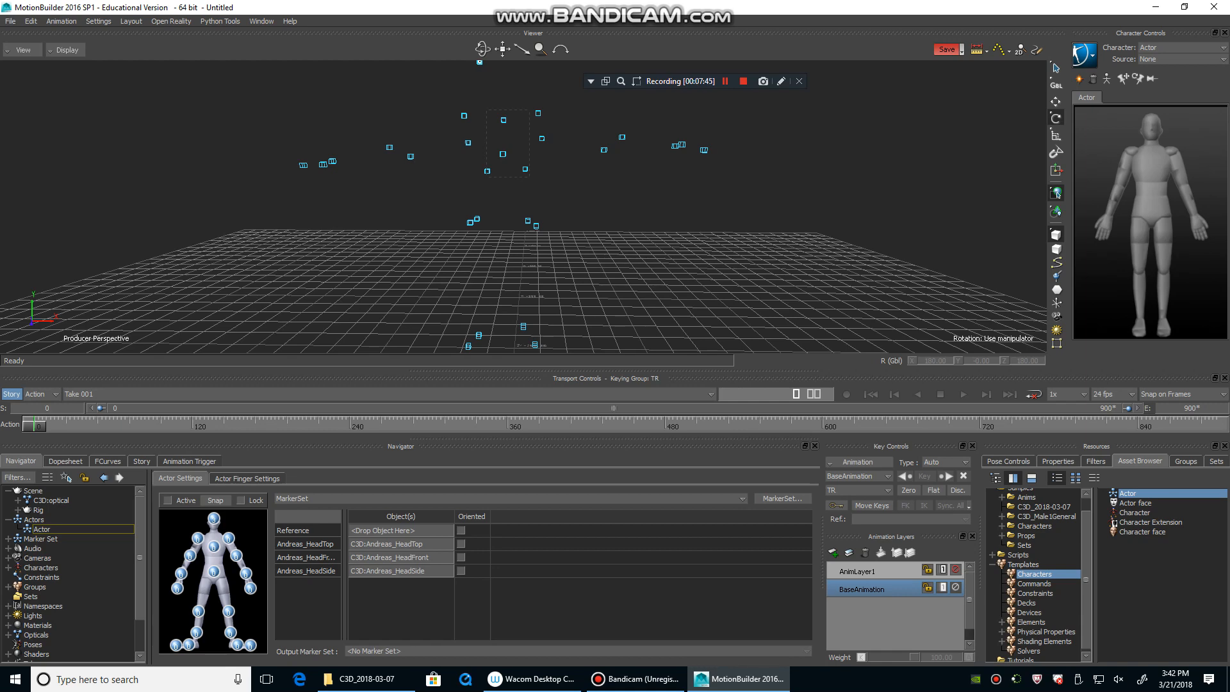
drag(487, 109, 570, 205)
click(570, 205)
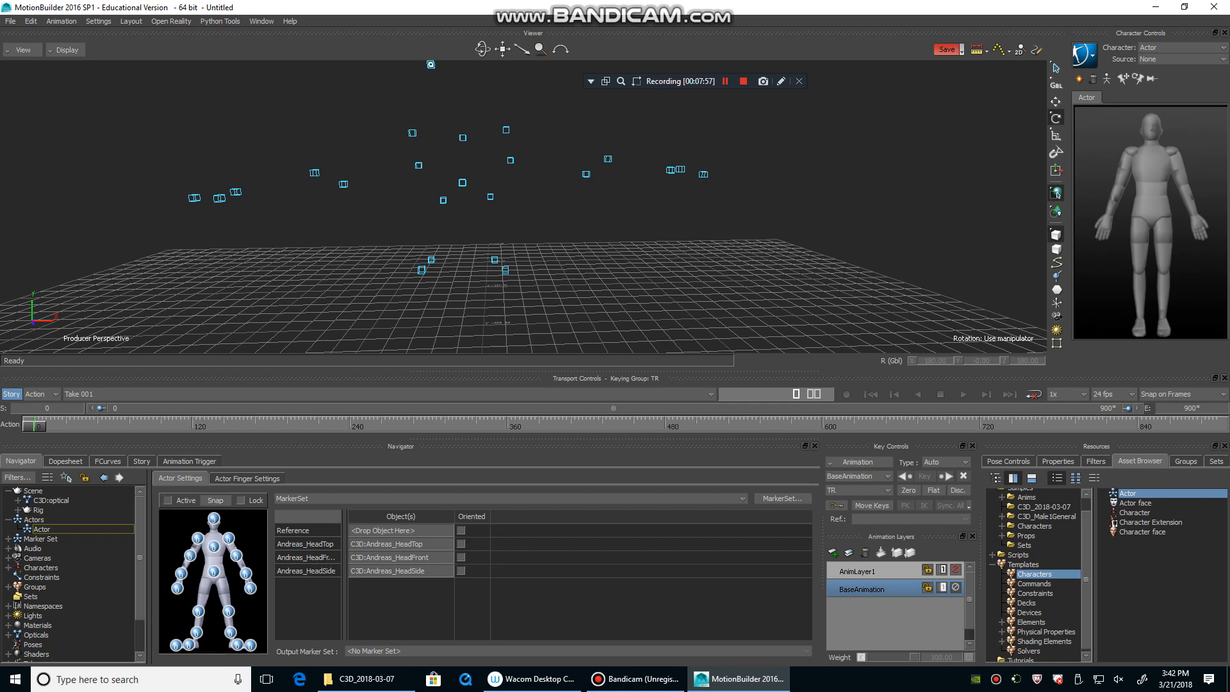
click(507, 130)
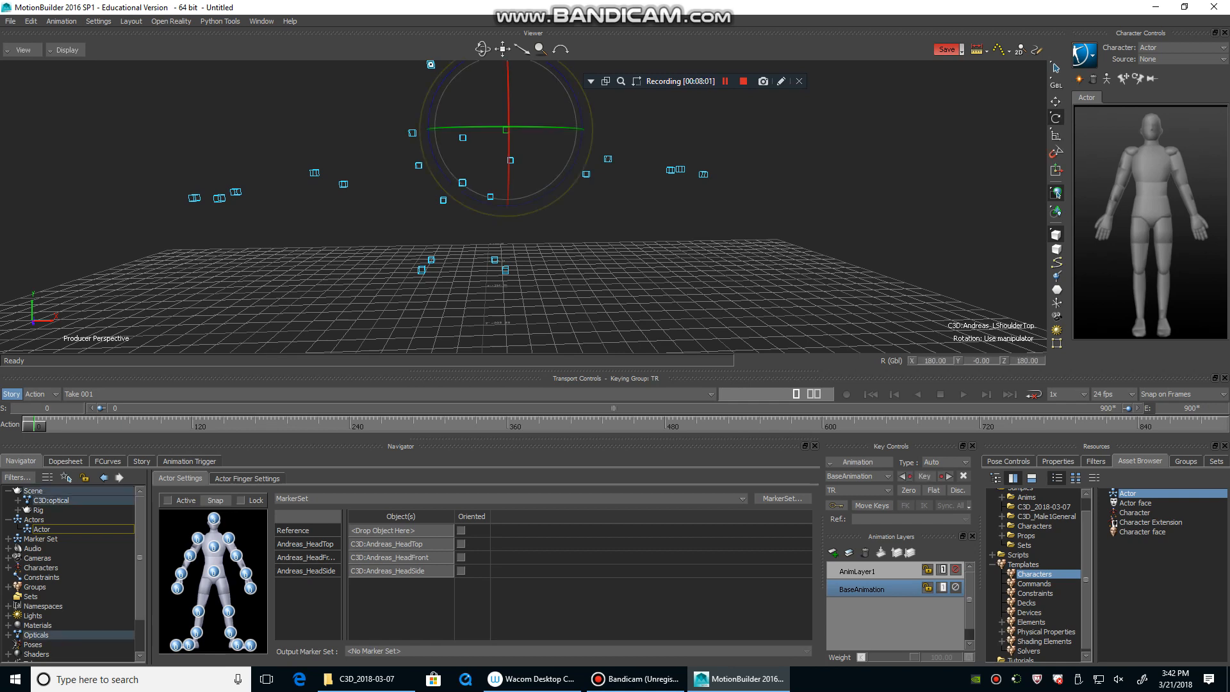
key(shift+d)
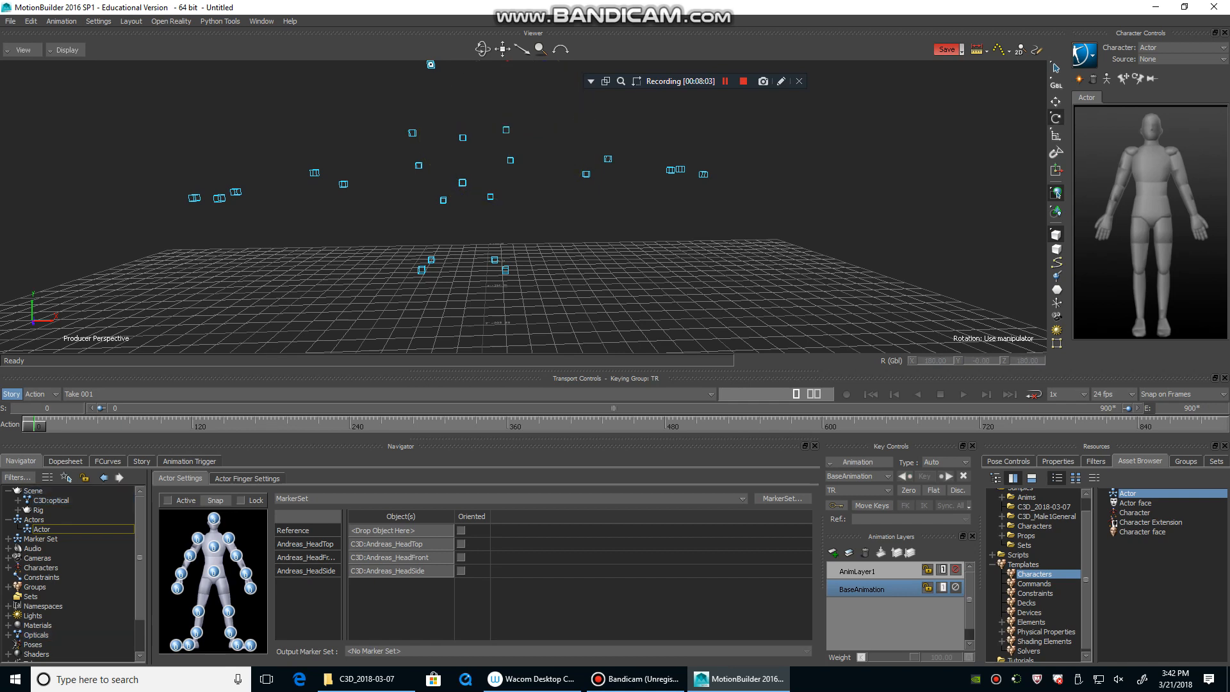
click(511, 160)
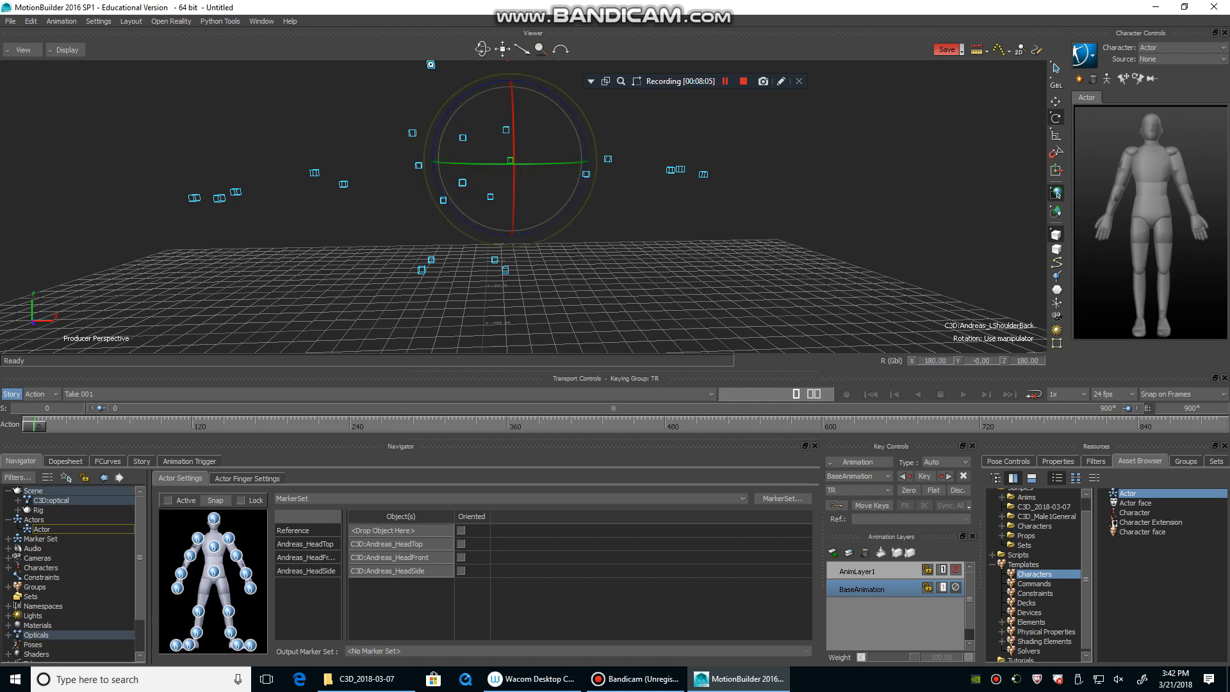
key(shift+d)
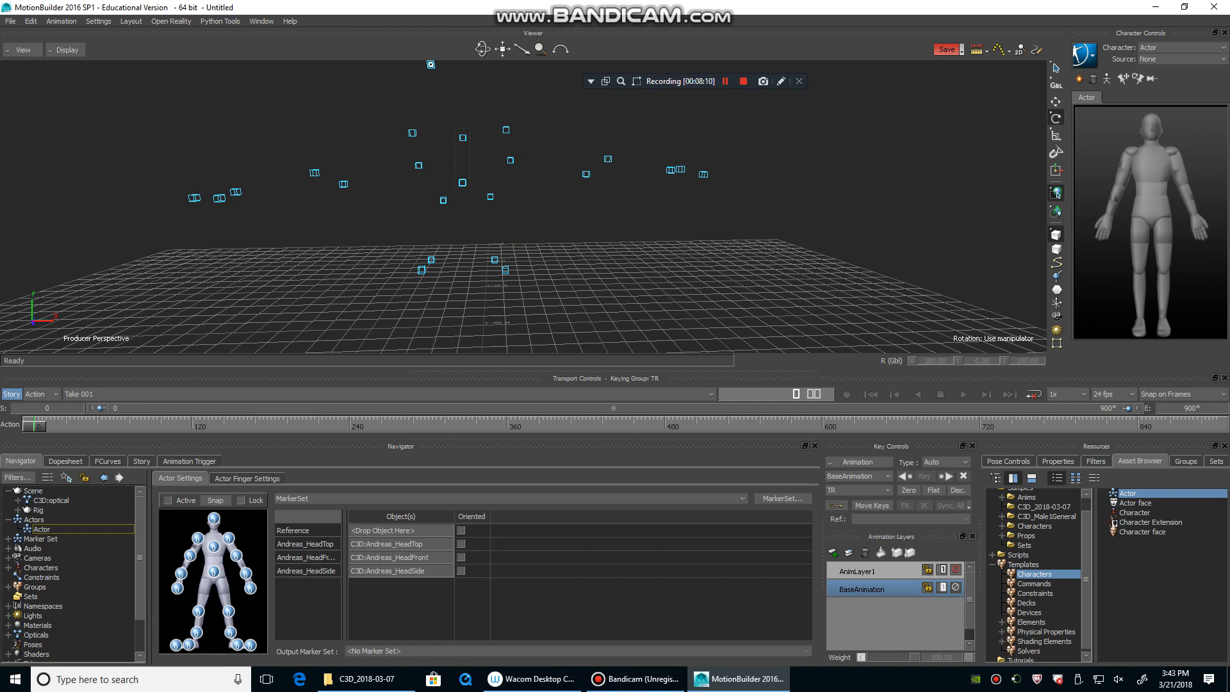
- Select the BackTop, Chest, BackLeft and BackRight markers and assign them to the chest cell of the marker set
drag(455, 129, 470, 187)
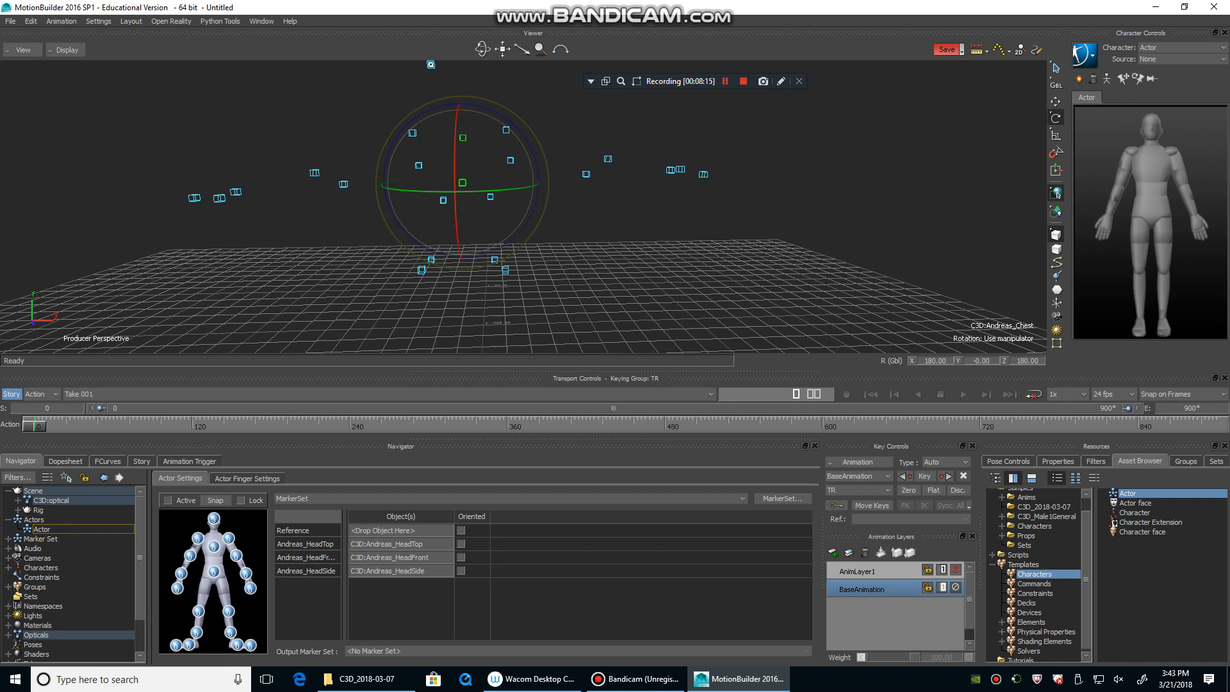
shift+click(491, 197)
shift+click(444, 200)
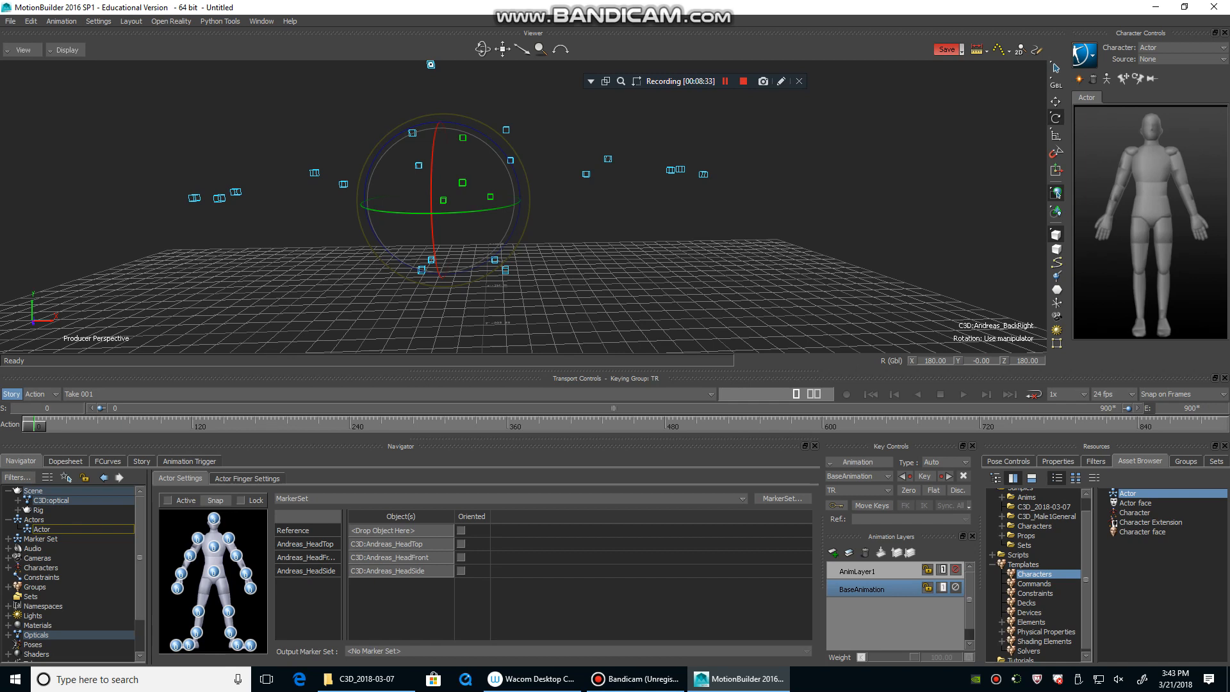
click(18, 501)
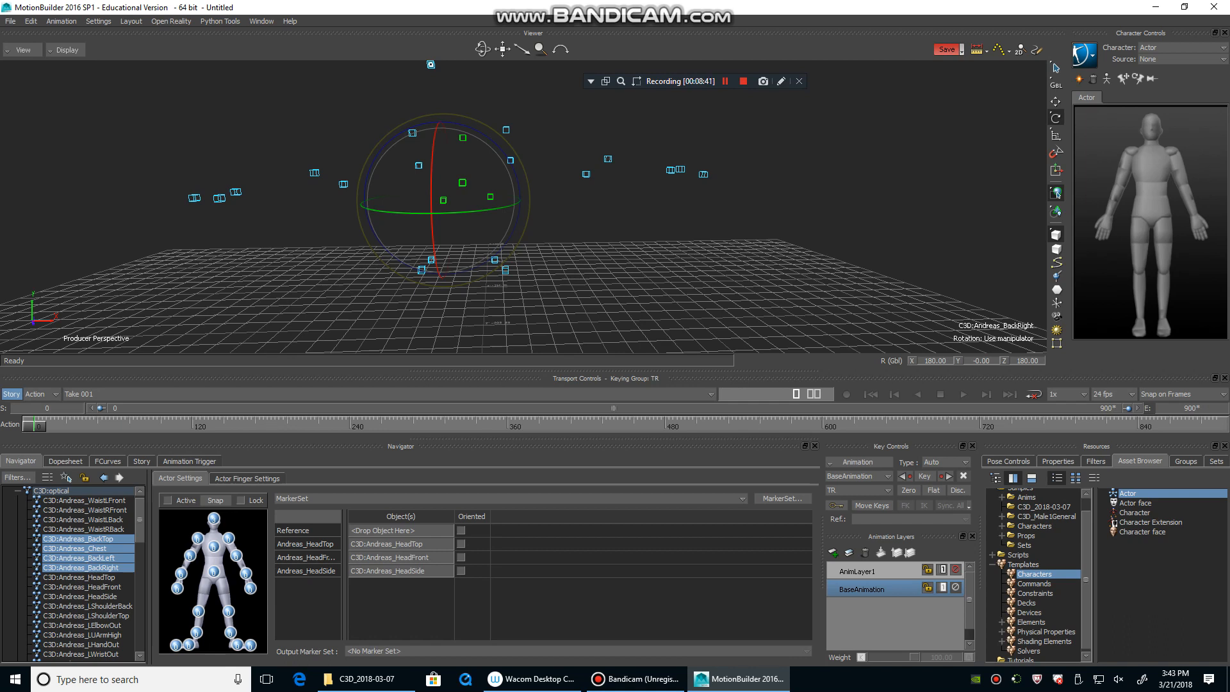
scroll(77, 570, down, 3)
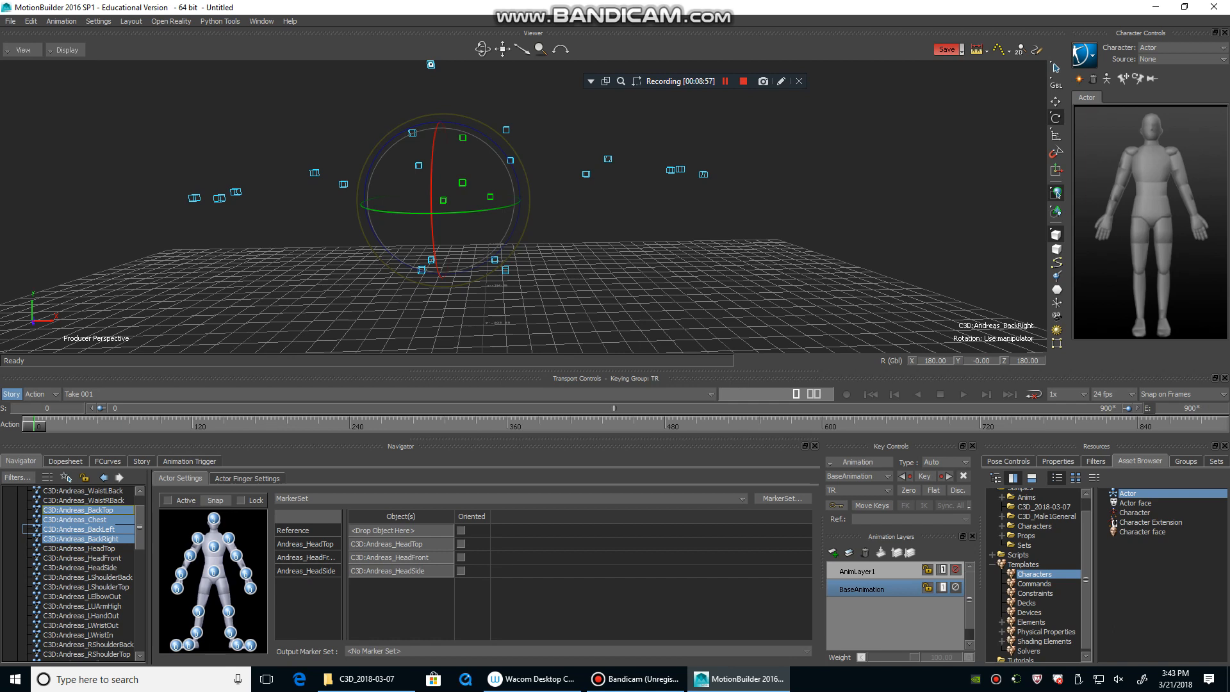
drag(79, 529, 213, 547)
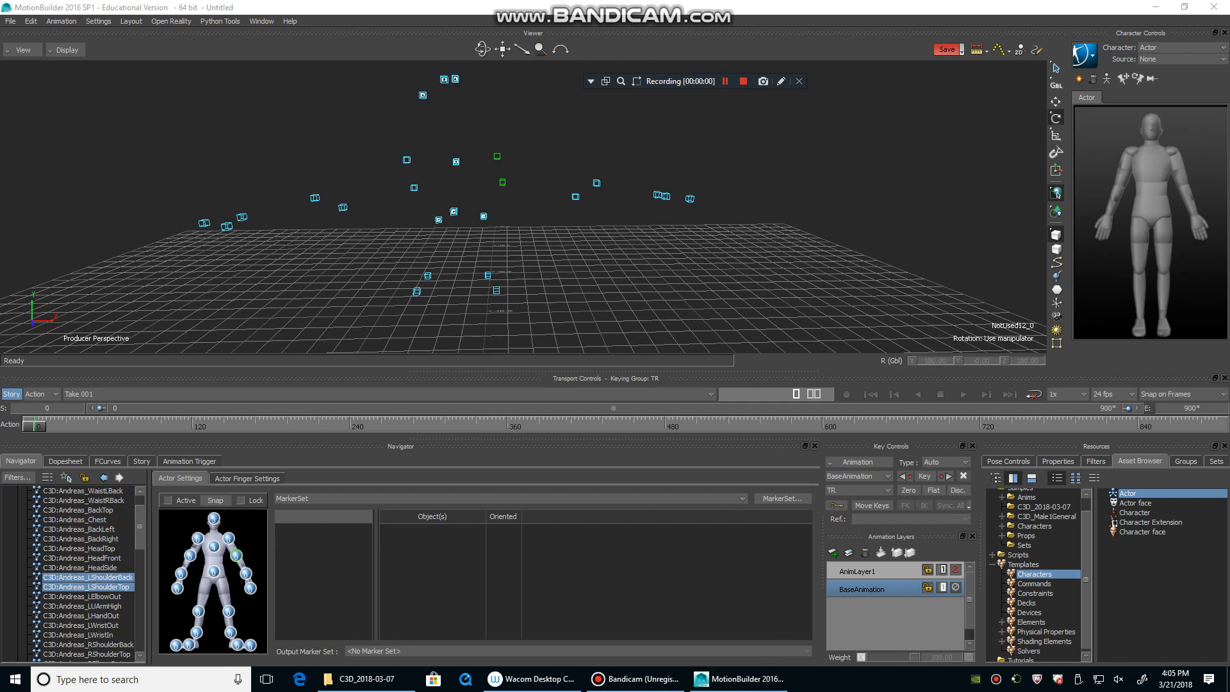
- Remove the wrongly assigned LShoulderBack and LShoulderTop markers from the left elbow cell of the marker set
mouse_move(513, 224)
ctrl+shift+mouse_down()
mouse_move(537, 189)
mouse_move(520, 211)
mouse_move(536, 209)
ctrl+shift+mouse_up()
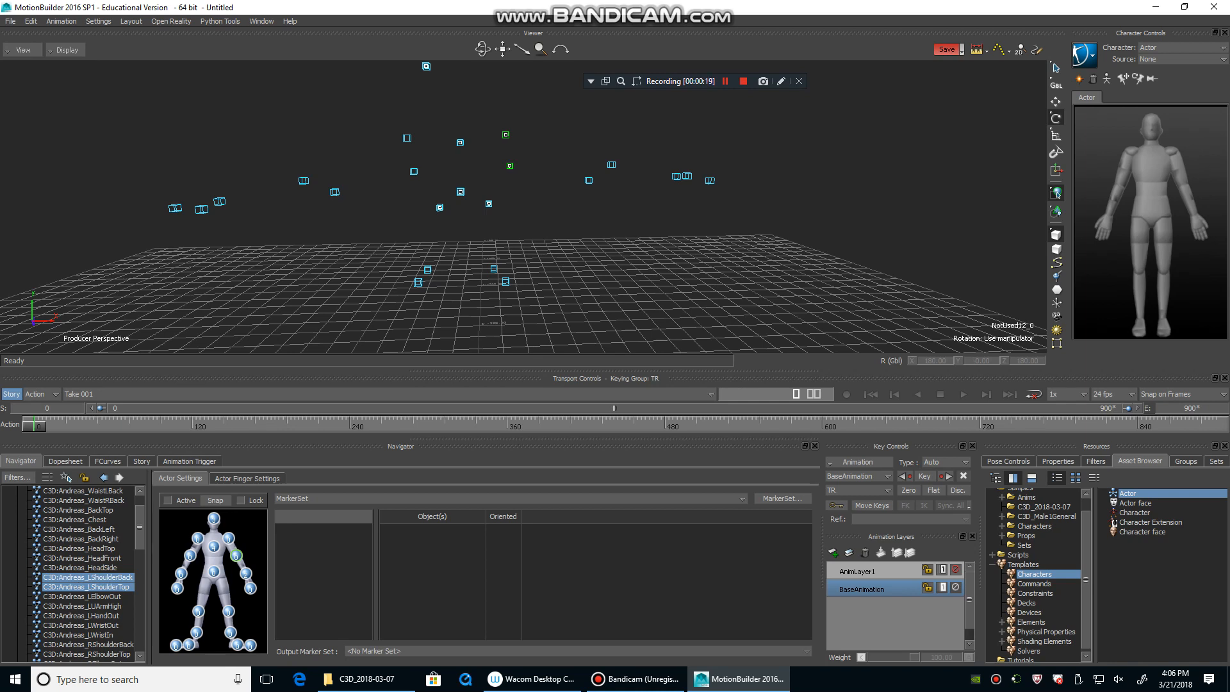
click(246, 574)
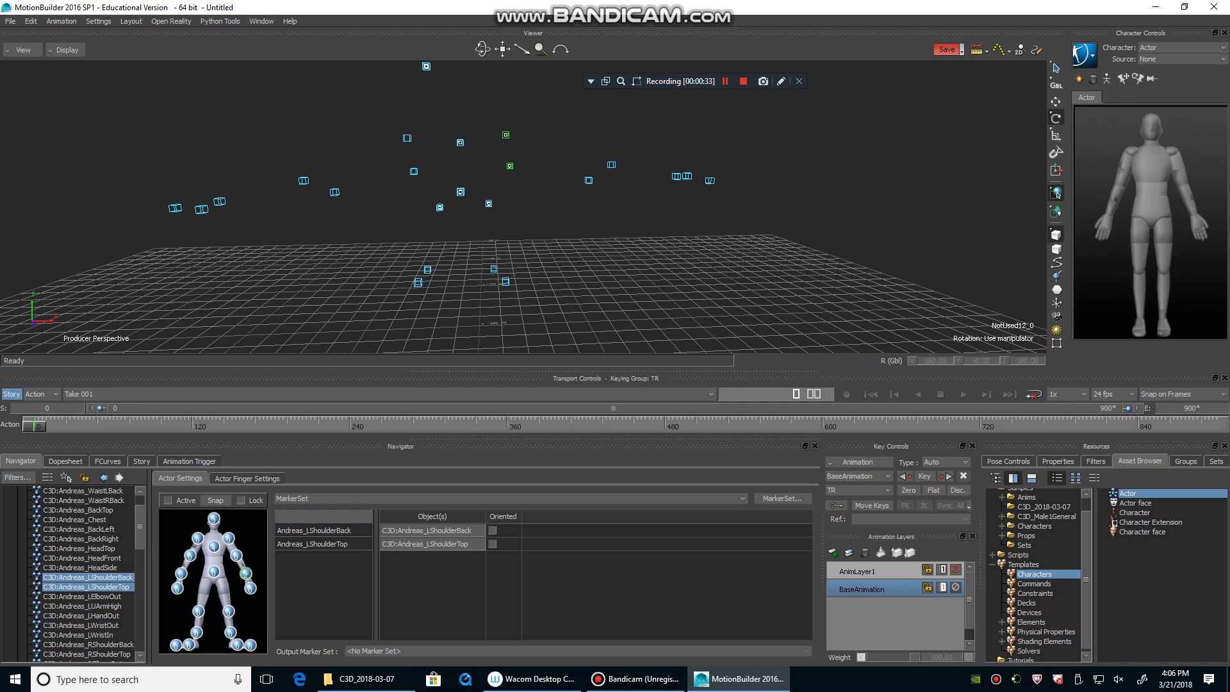
click(314, 531)
key(Delete)
click(314, 531)
key(Delete)
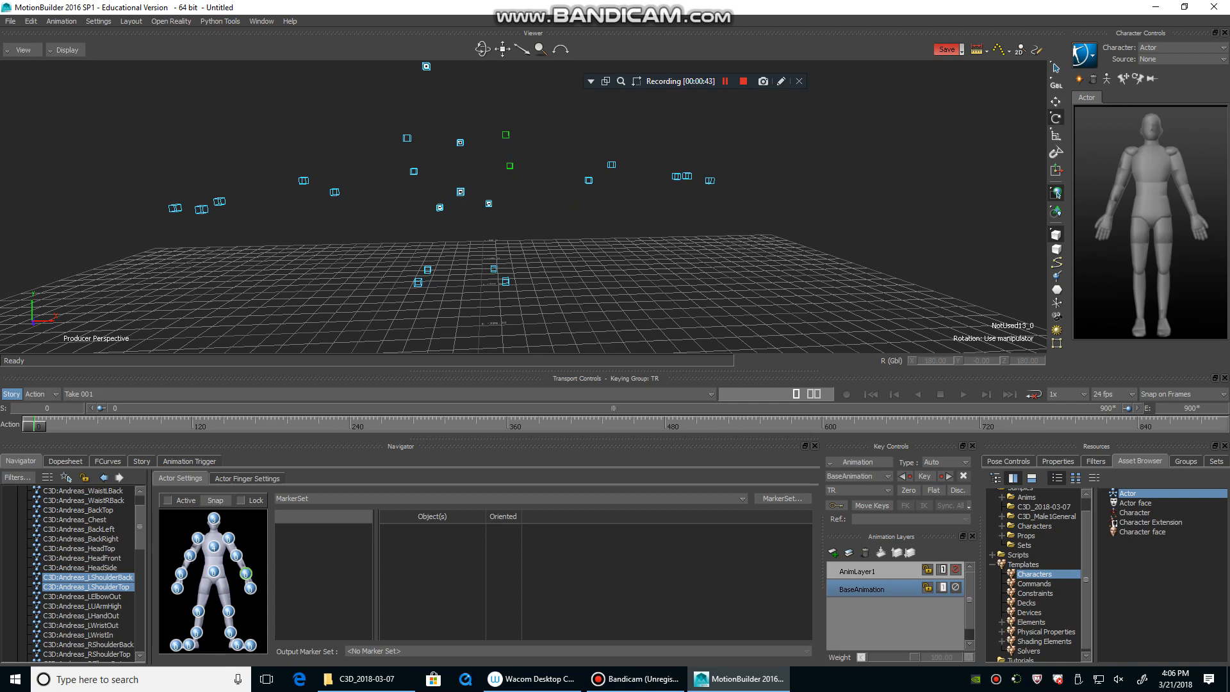
- Pick out the four waist markers and the LShoulderTop and LShoulderBack pair in the viewer
scroll(523, 207, down, 5)
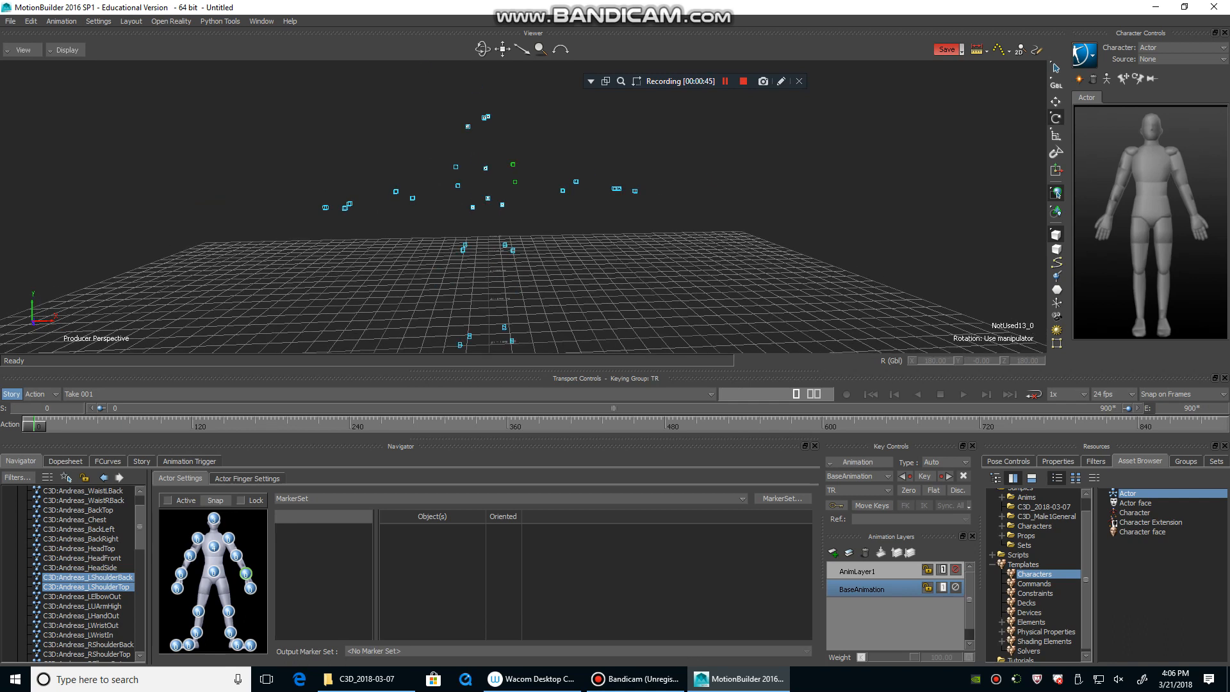
ctrl+shift+drag(523, 206, 548, 187)
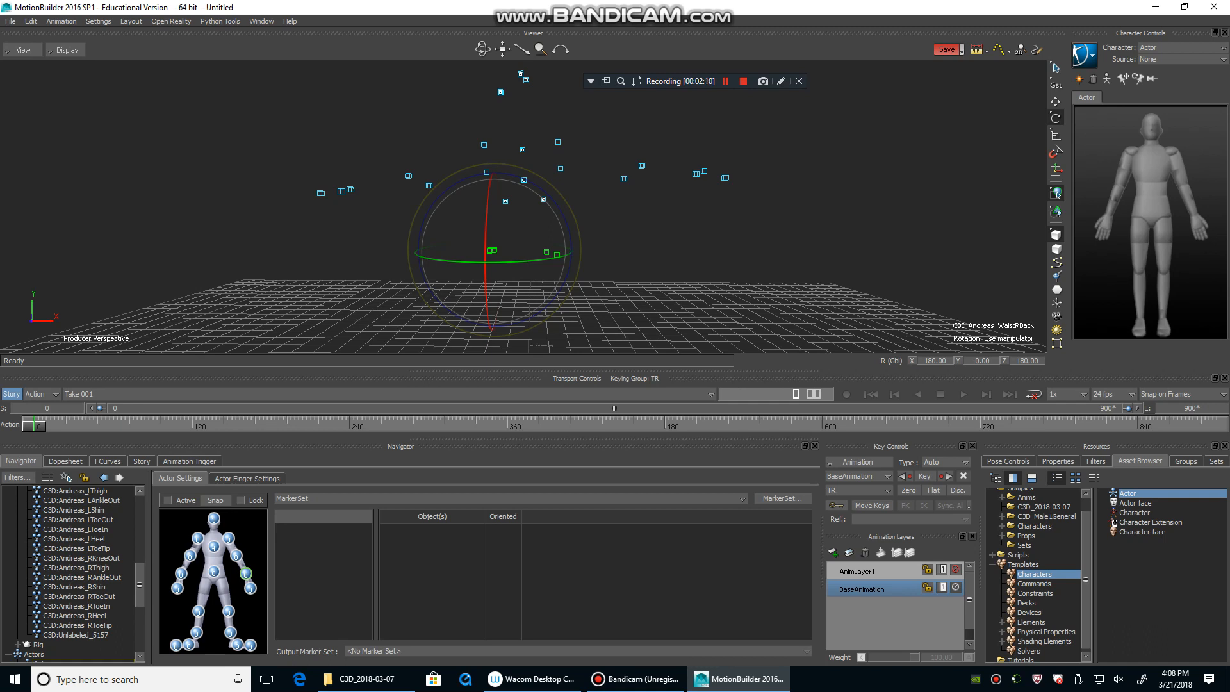
shift+drag(544, 212, 548, 260)
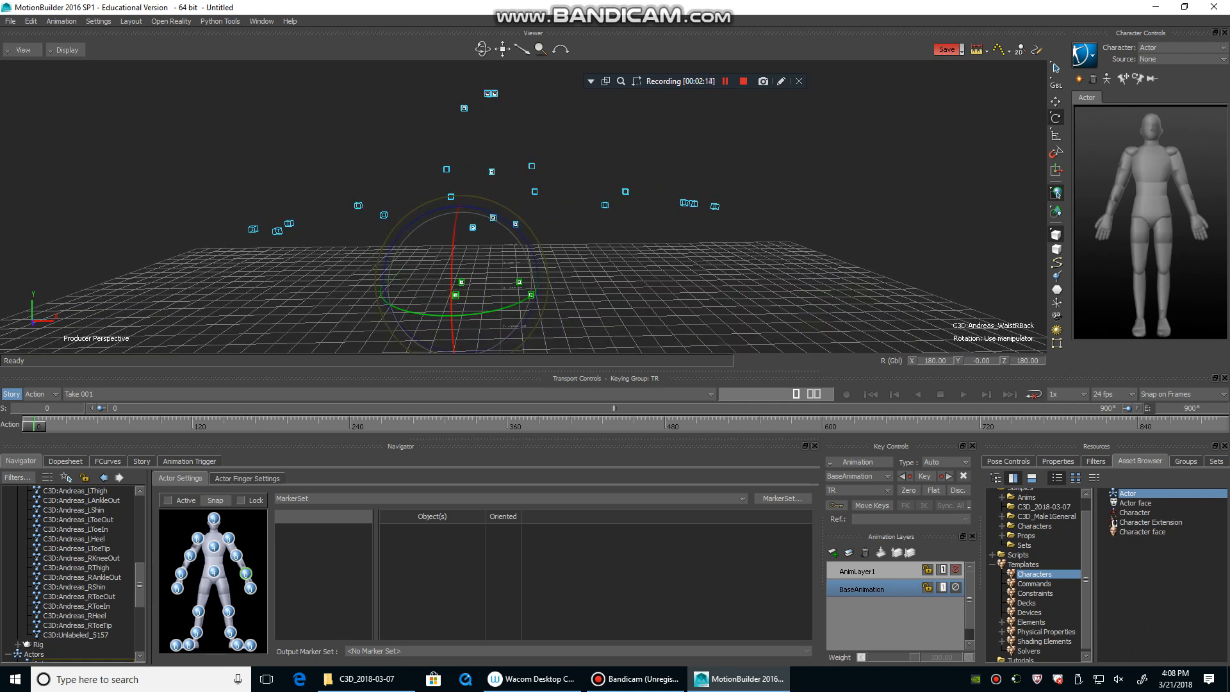
drag(522, 153, 555, 200)
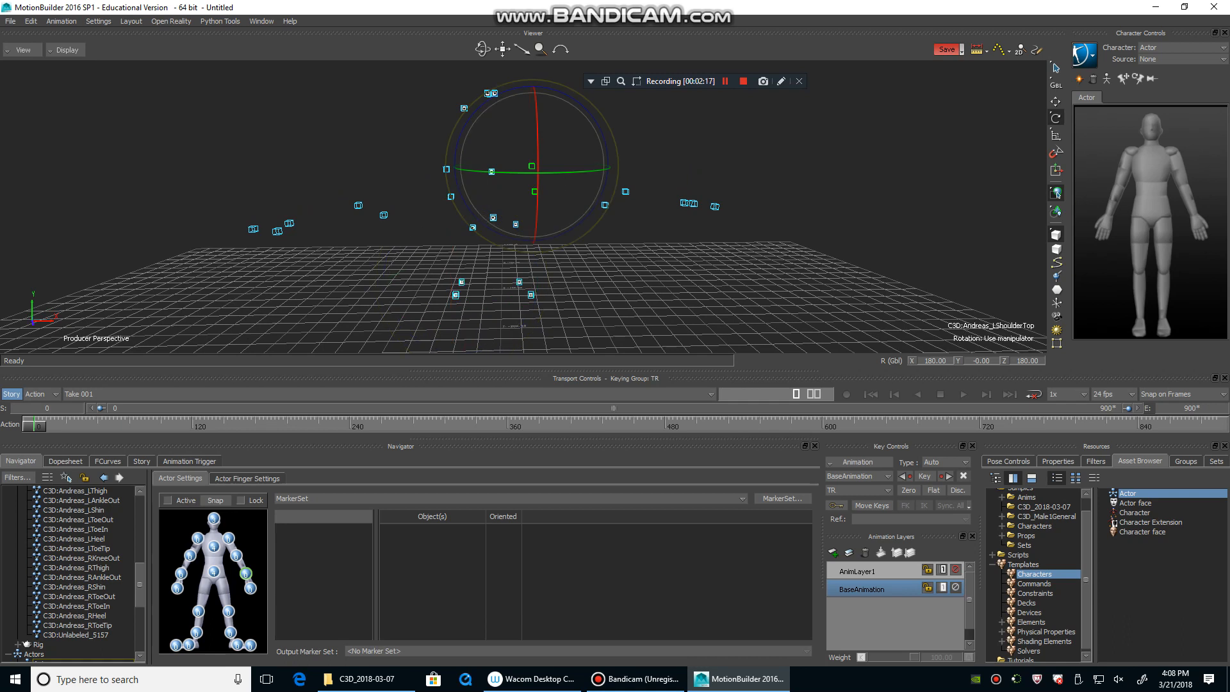
- Select the LWristOut and LWristIn markers and assign them to the left elbow cell of the marker set
mouse_move(538, 192)
shift+mouse_down()
mouse_move(413, 187)
mouse_move(524, 210)
shift+mouse_up()
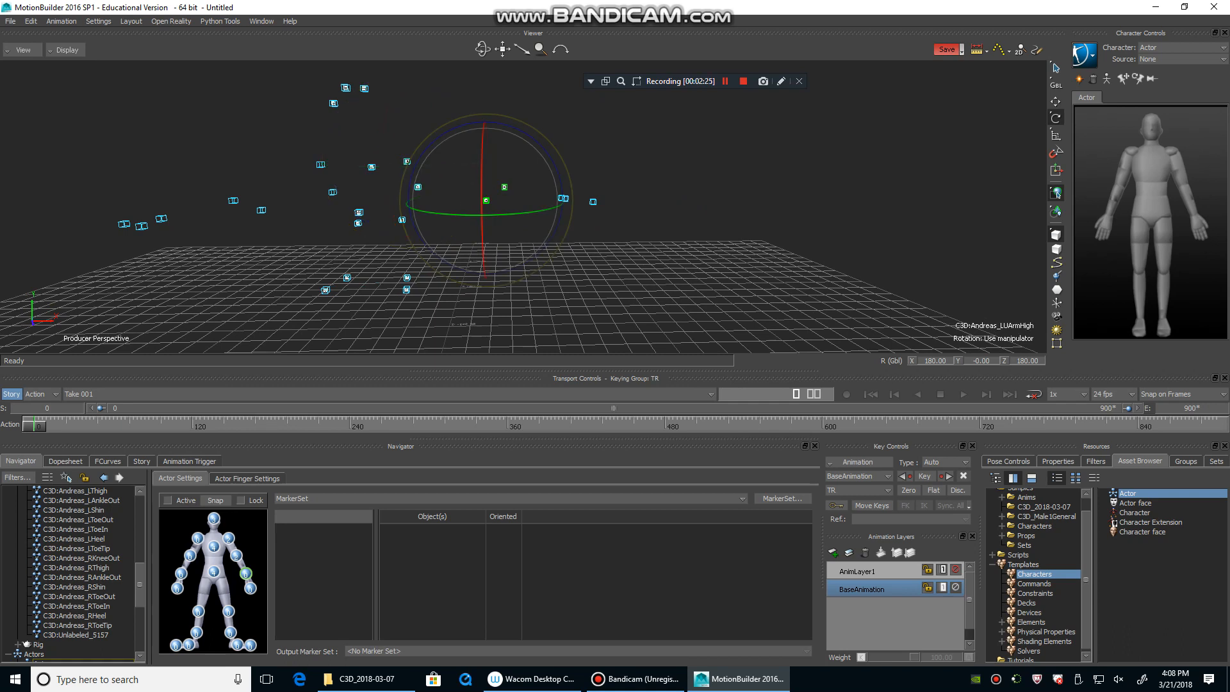
drag(548, 179, 529, 144)
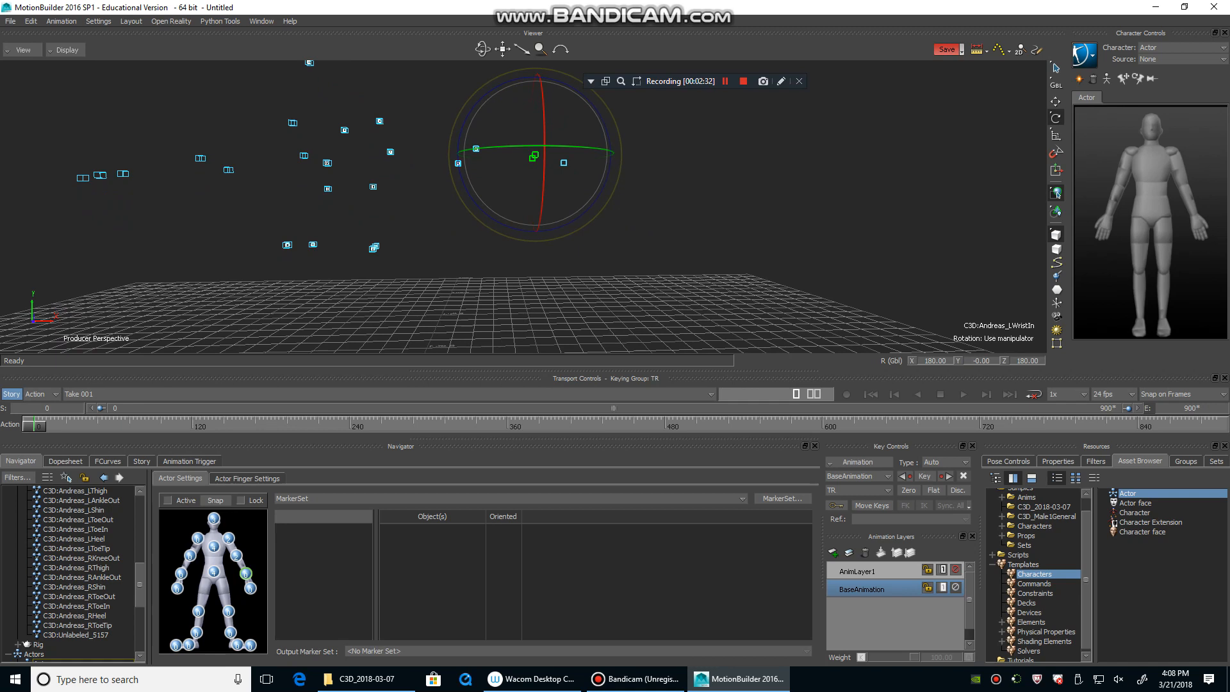
alt+drag(534, 157, 246, 574)
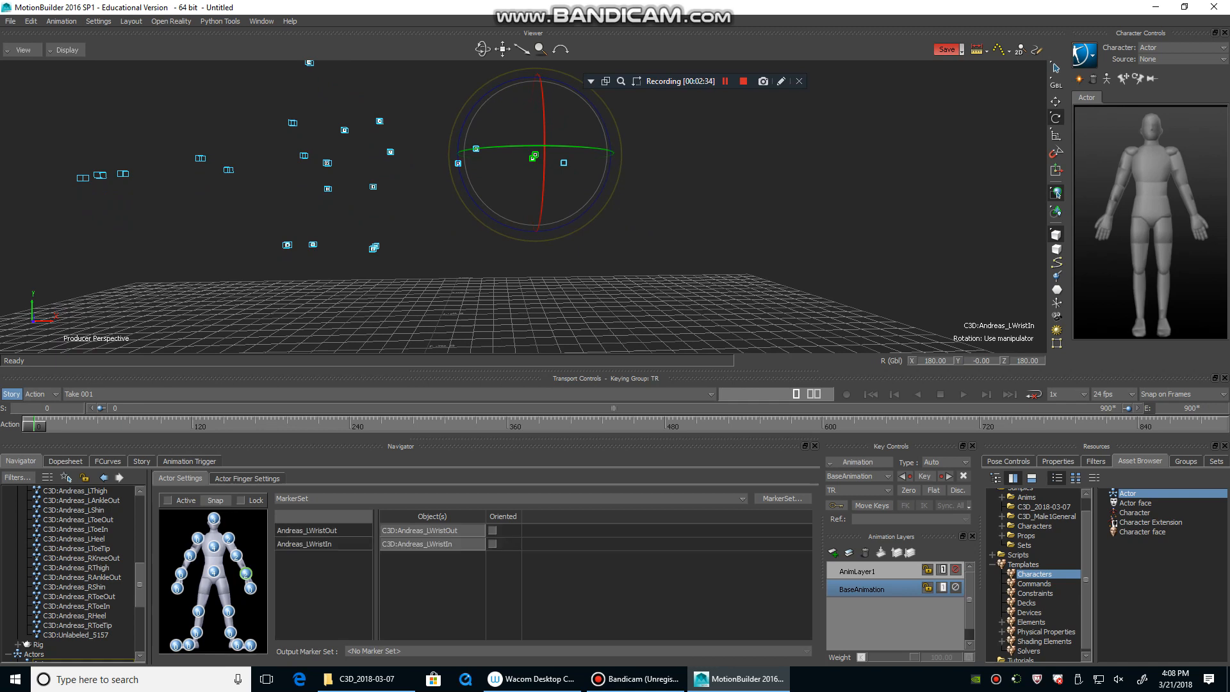
- Select the LHandOut marker at the end of the left arm
click(461, 211)
ctrl+shift+drag(462, 212, 439, 225)
click(553, 167)
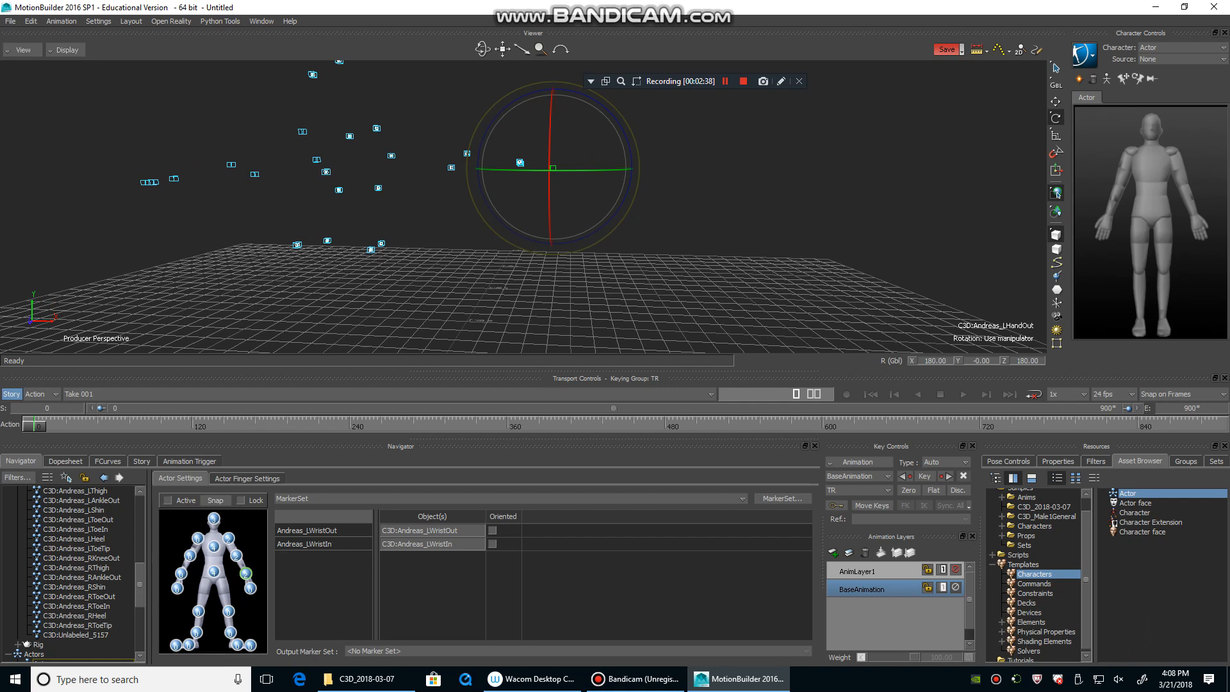
ctrl+shift+drag(552, 193, 664, 194)
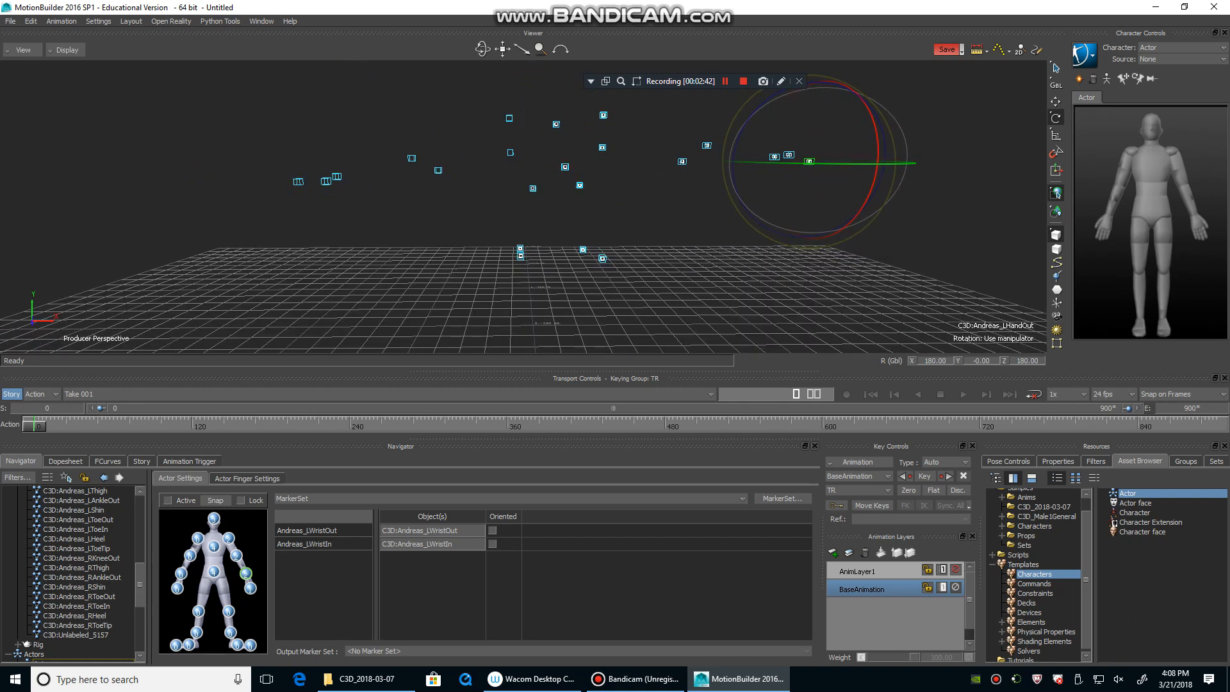
- Select the right-arm markers group by group: RShoulderTop, RUArmHigh, RWristIn and RHandOut, each with its neighbouring marker where there is one
click(509, 118)
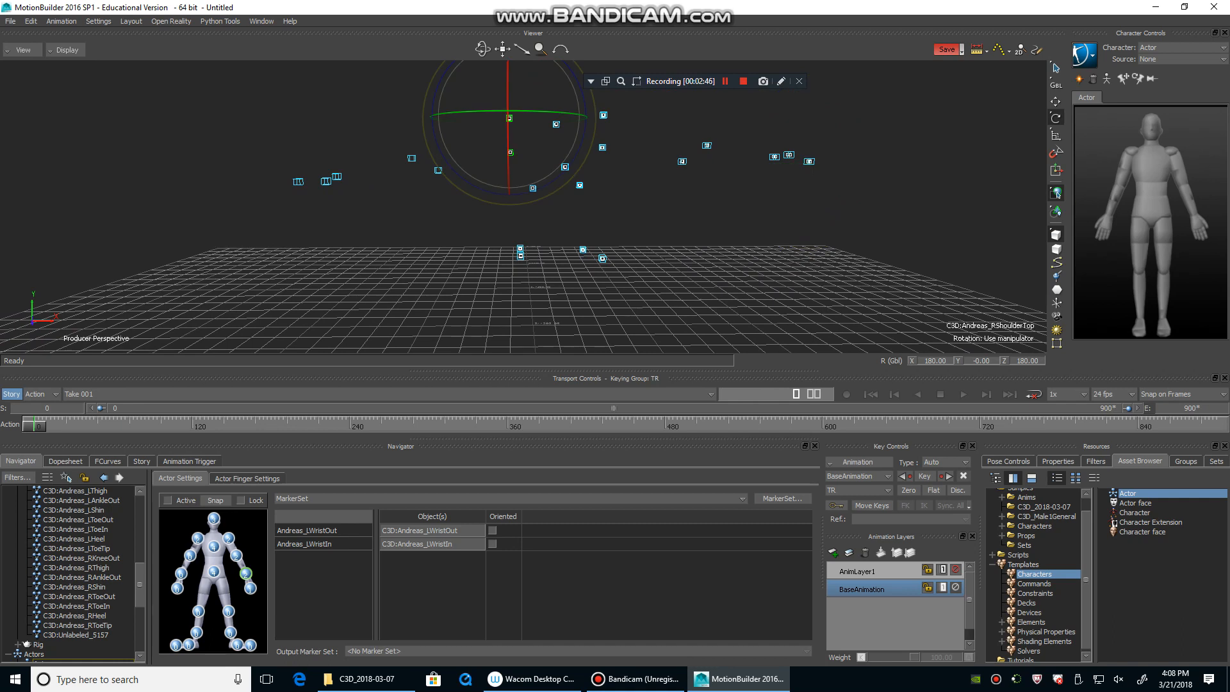
key(shift+d)
drag(402, 140, 449, 183)
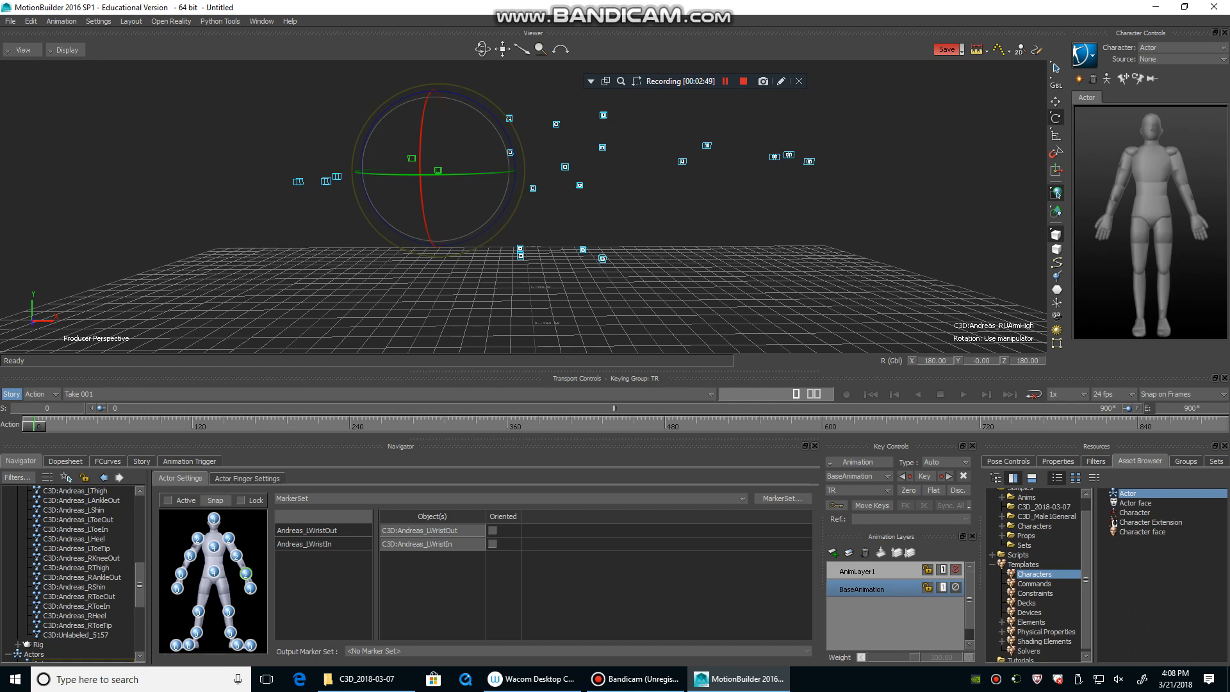
key(shift+d)
ctrl+shift+drag(334, 160, 346, 214)
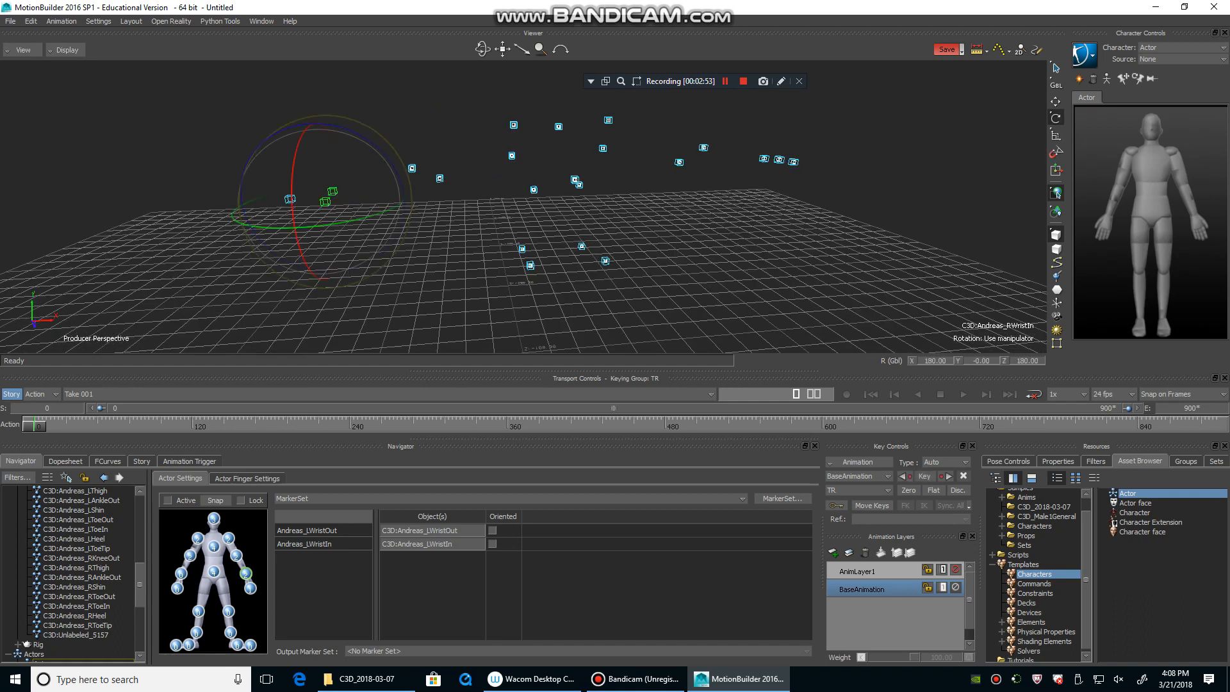
key(shift+d)
mouse_move(269, 189)
mouse_down()
mouse_move(306, 205)
mouse_move(96, 500)
mouse_up()
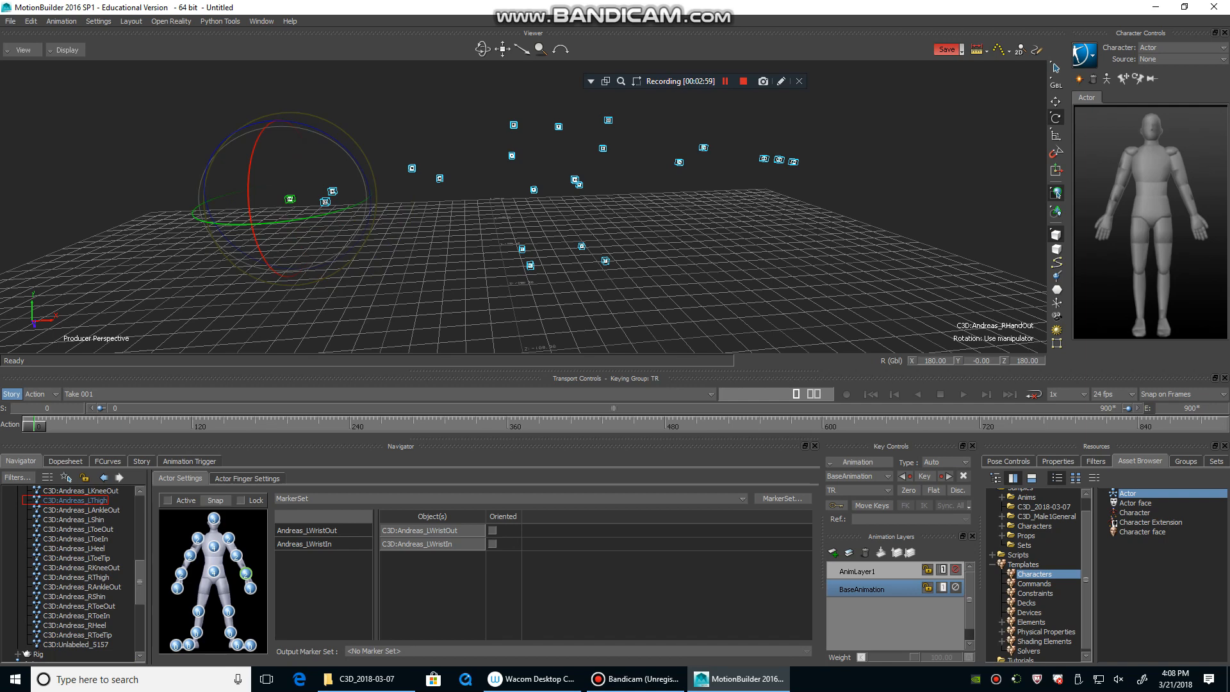
- Examine the left-leg markers, checking LShin, LThigh and LKneeOut one by one
shift+drag(551, 282, 469, 77)
mouse_move(483, 218)
ctrl+shift+mouse_down()
mouse_move(513, 208)
mouse_move(474, 221)
mouse_move(420, 208)
mouse_move(378, 225)
mouse_move(346, 192)
ctrl+shift+mouse_up()
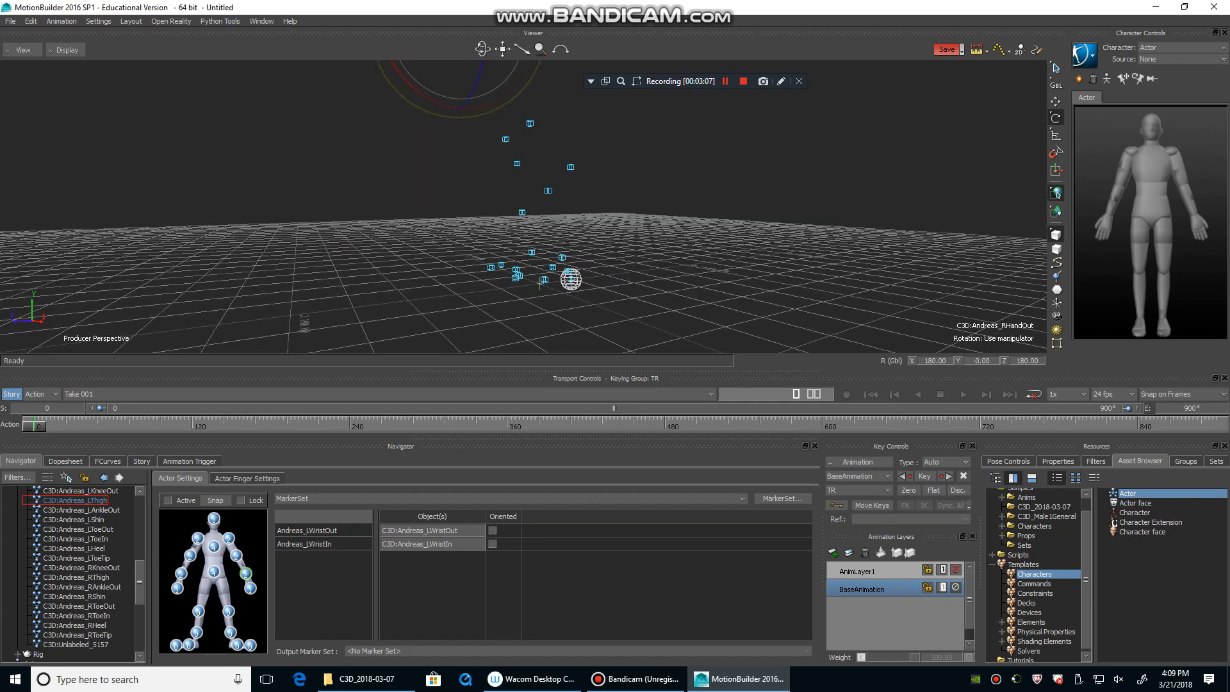
click(549, 191)
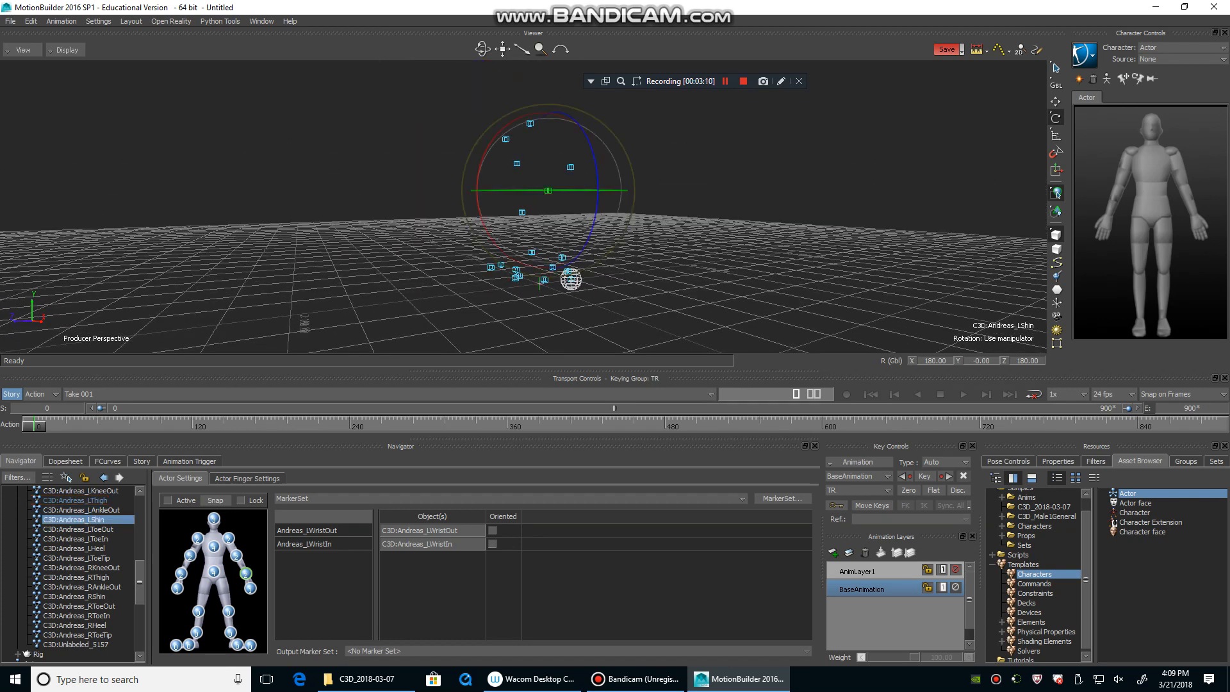
ctrl+shift+drag(548, 190, 714, 211)
click(715, 211)
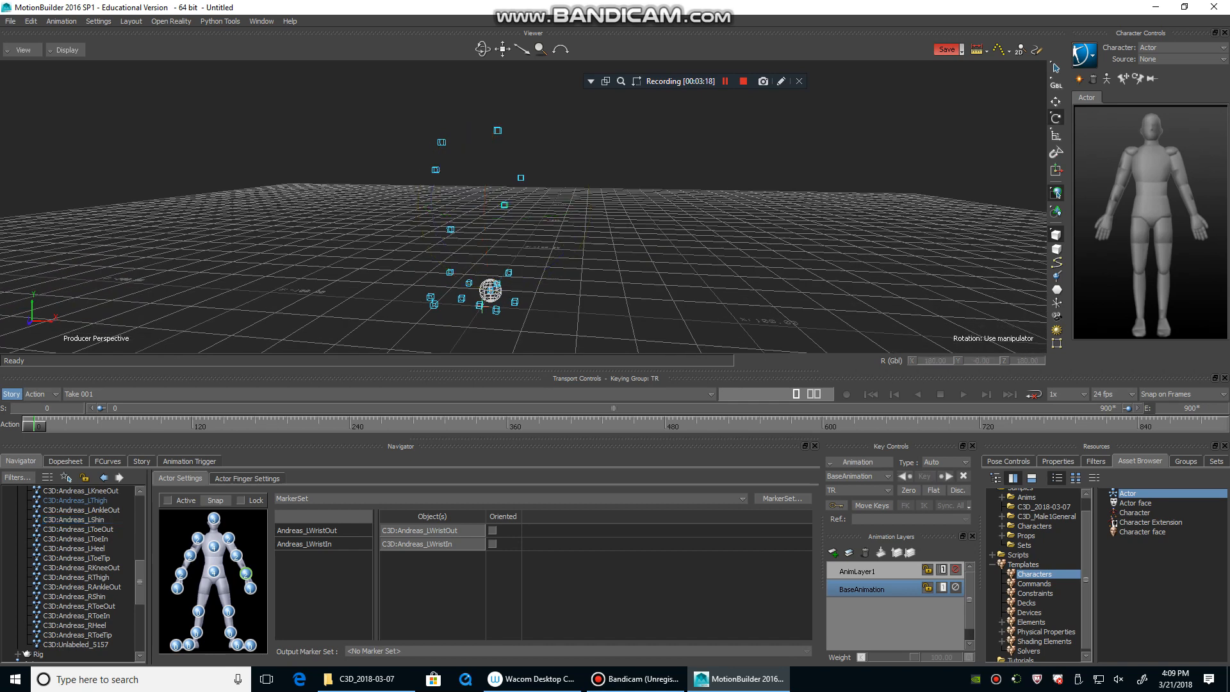
click(75, 500)
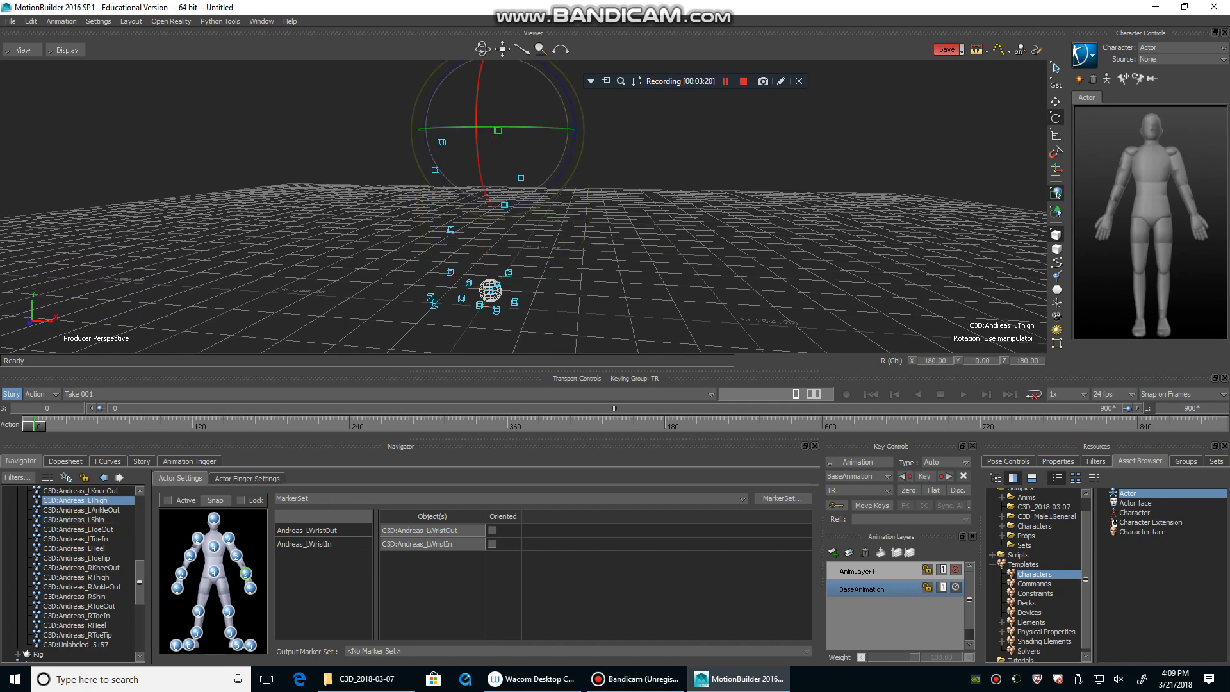
click(81, 491)
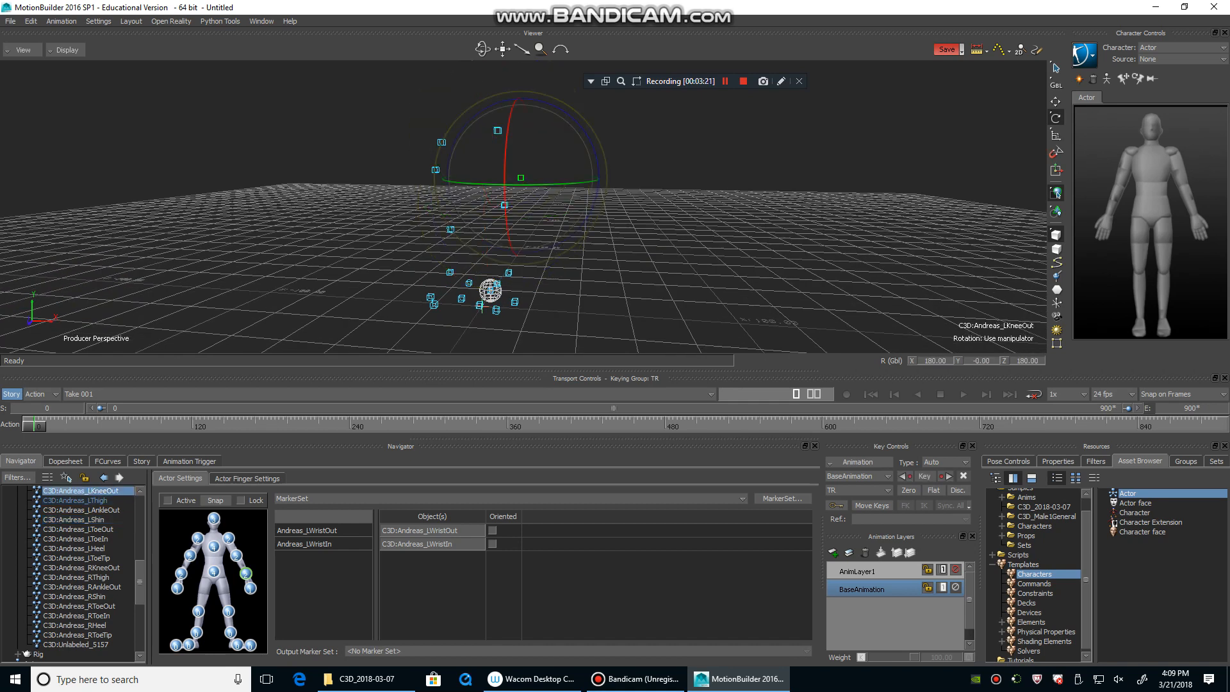
ctrl+shift+drag(698, 192, 704, 221)
click(705, 221)
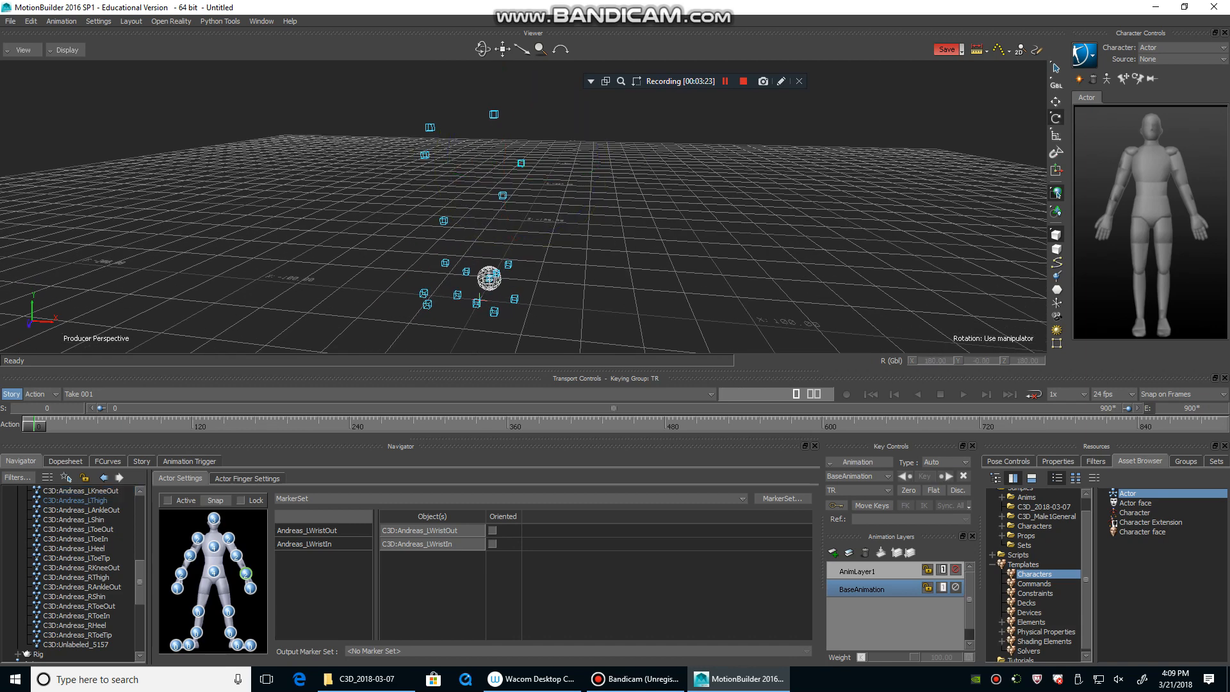
- Select the LThigh and LKneeOut markers together, then the LShin marker with the marker below it at the ankle
drag(488, 106, 577, 222)
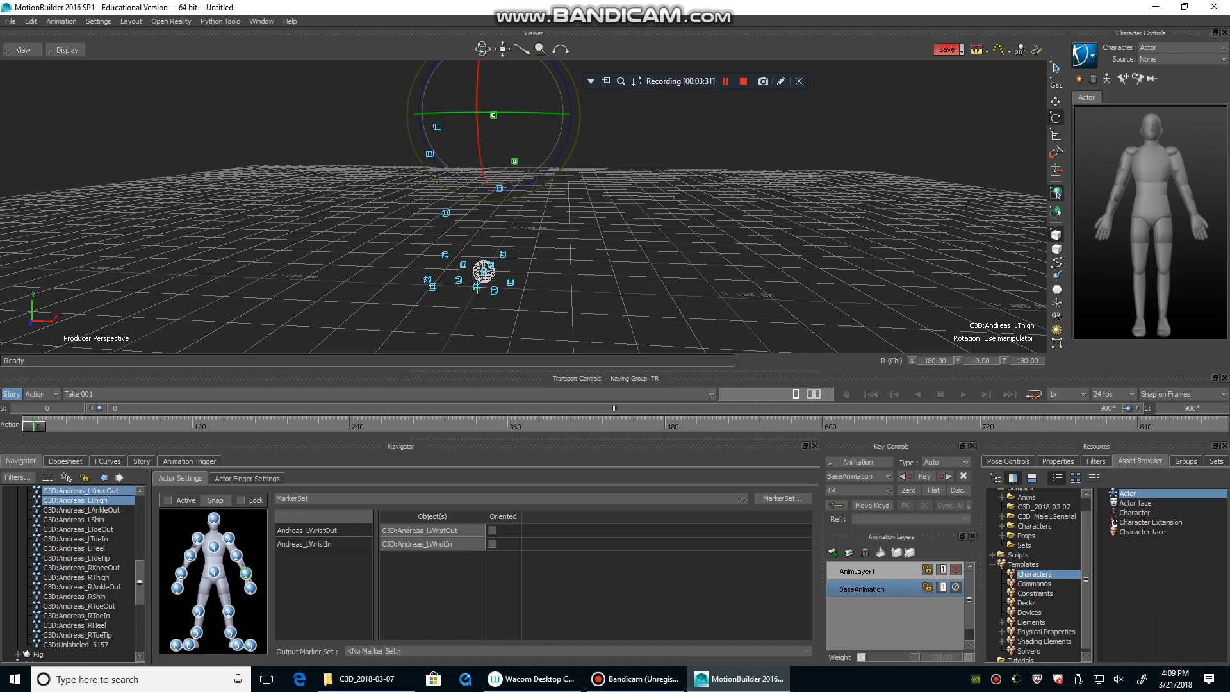
shift+drag(577, 222, 577, 205)
click(499, 171)
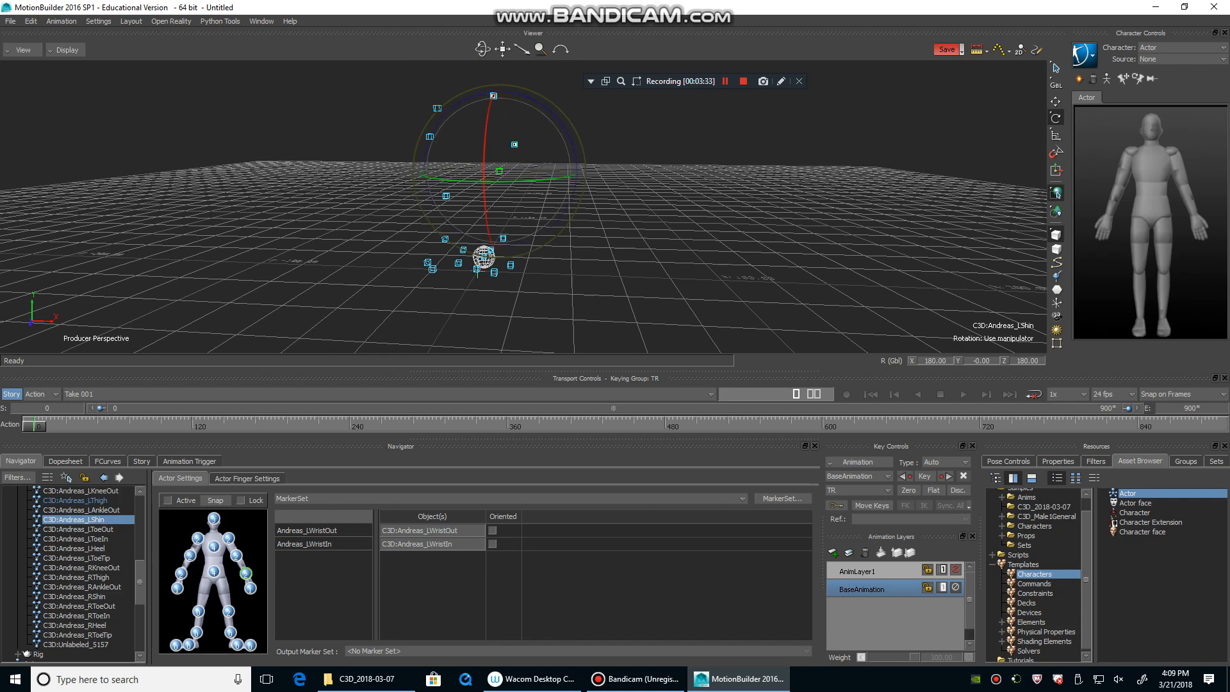
shift+click(503, 238)
ctrl+shift+drag(503, 239, 442, 227)
click(545, 208)
click(585, 243)
ctrl+shift+drag(585, 242, 461, 285)
click(489, 149)
mouse_move(490, 149)
ctrl+shift+mouse_down()
mouse_move(507, 192)
mouse_move(458, 202)
mouse_move(398, 183)
ctrl+shift+mouse_up()
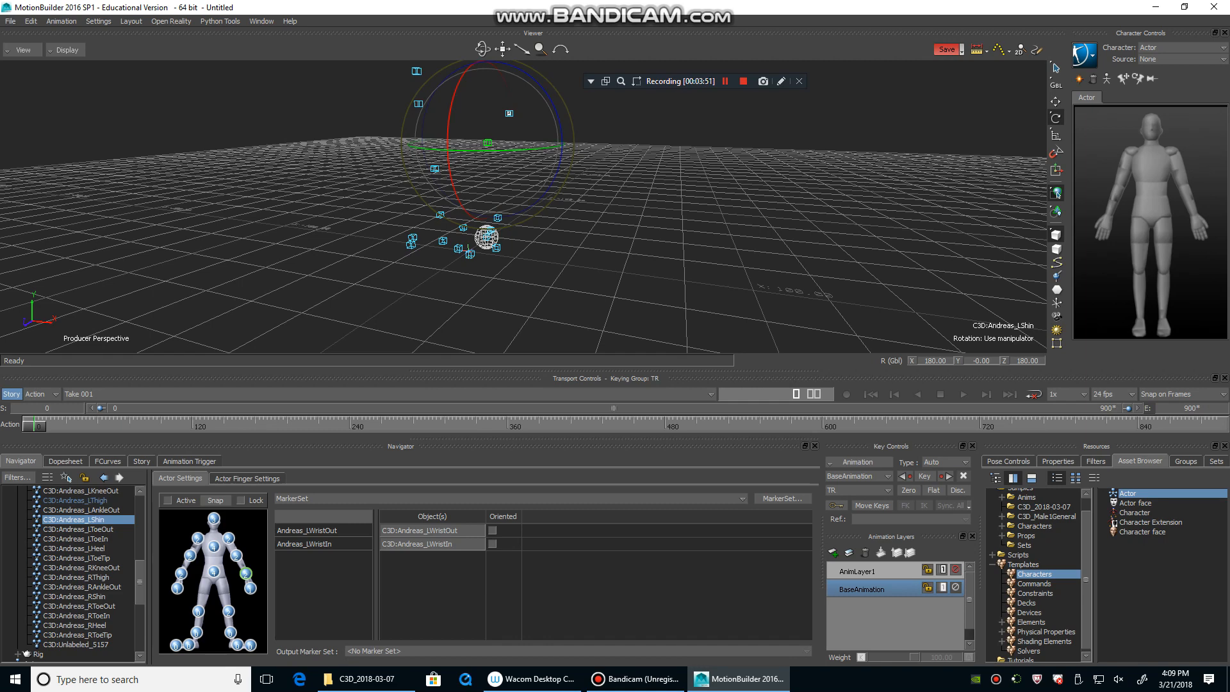
- Select the C3D:optical root object among the foot markers and try to select all of its branches in the scene tree
ctrl+shift+drag(513, 205, 494, 234)
ctrl+shift+drag(570, 212, 598, 212)
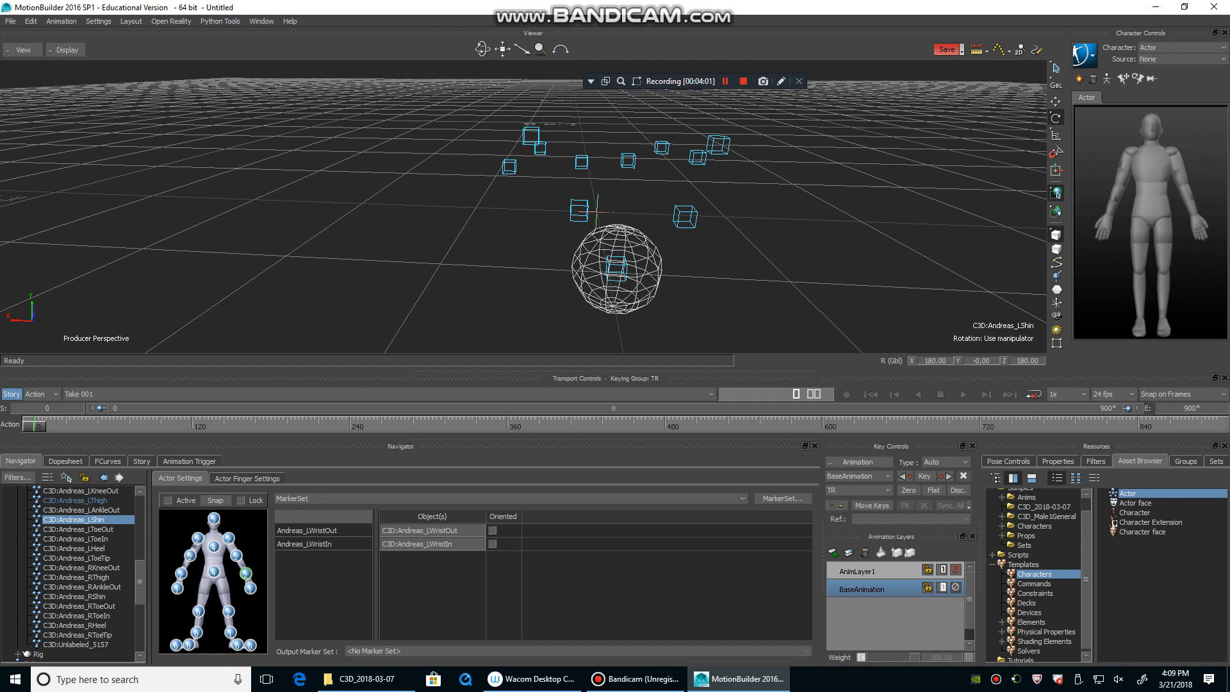
click(615, 269)
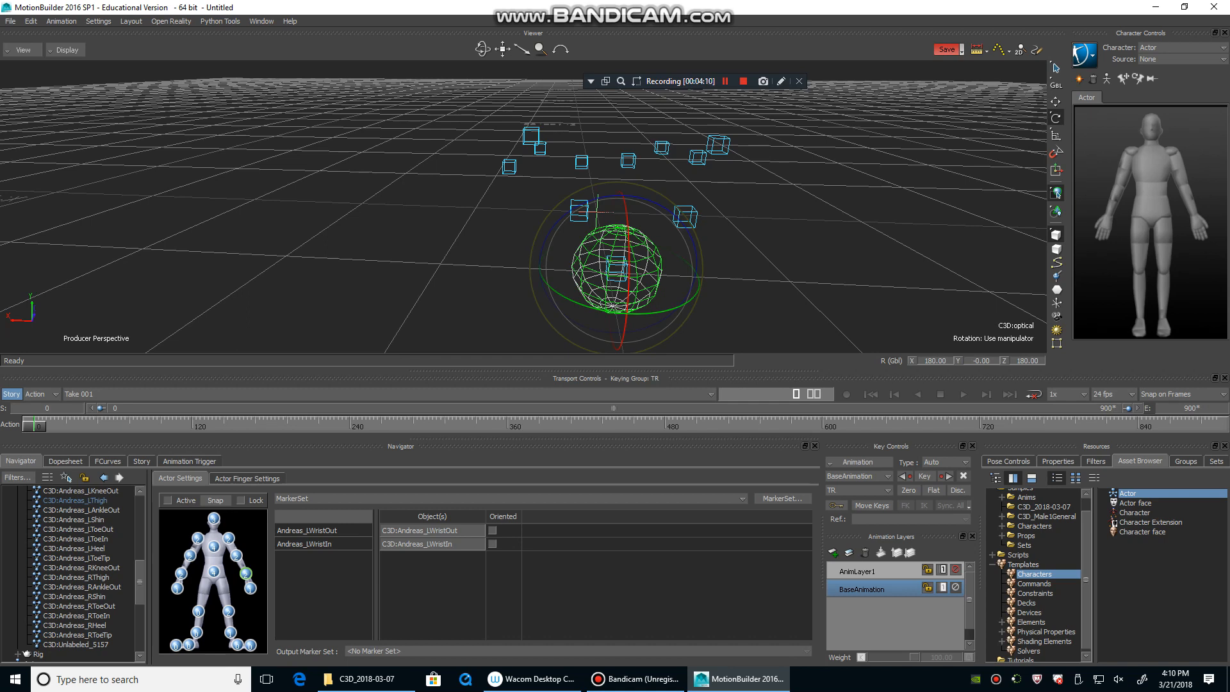
scroll(73, 573, up, 9)
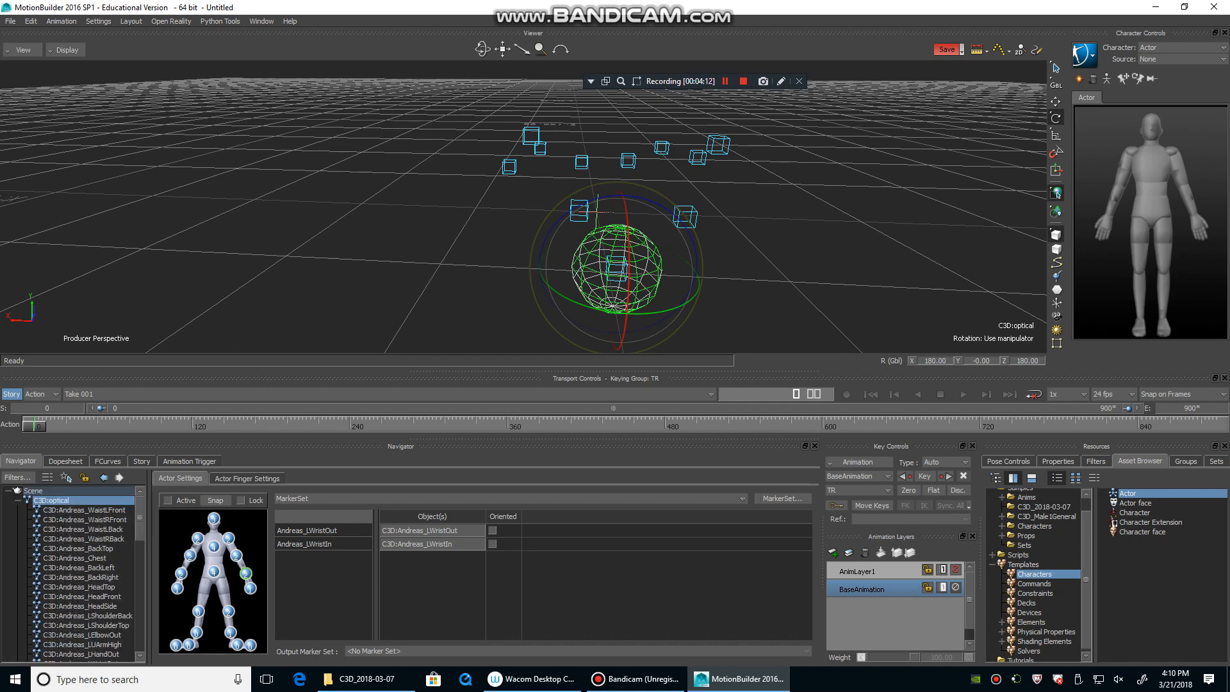
click(51, 501)
click(52, 500)
scroll(617, 269, up, 2)
alt+middle_drag(643, 287, 633, 223)
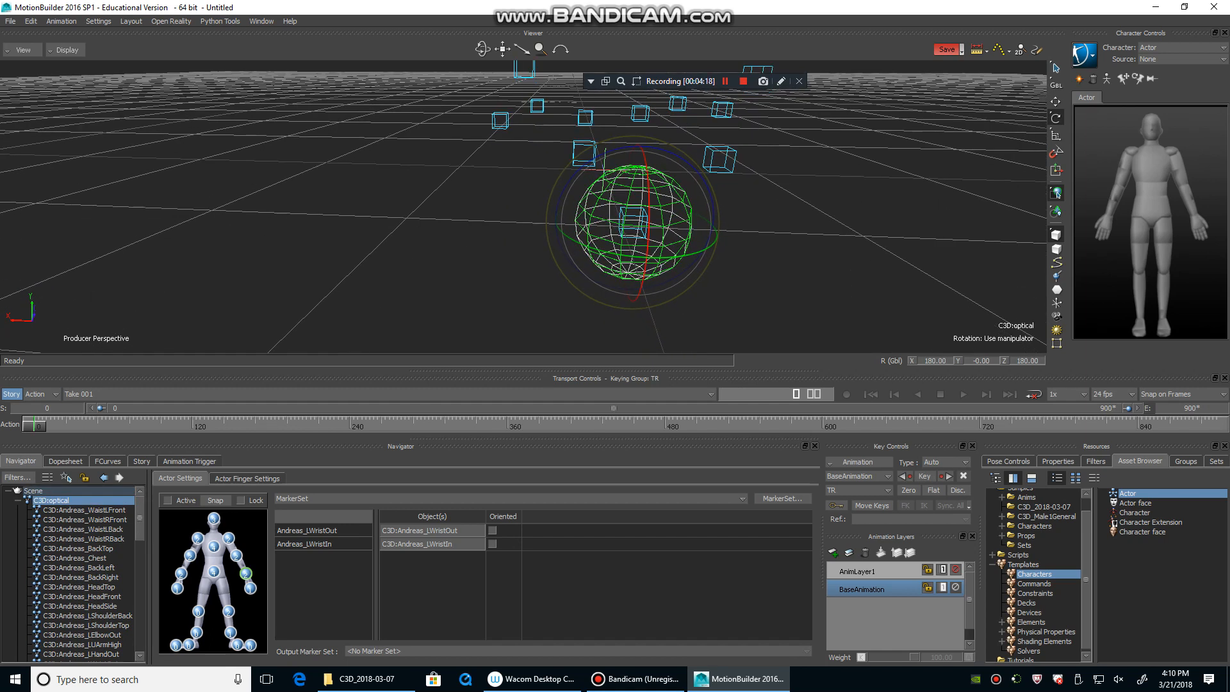
right_click(81, 501)
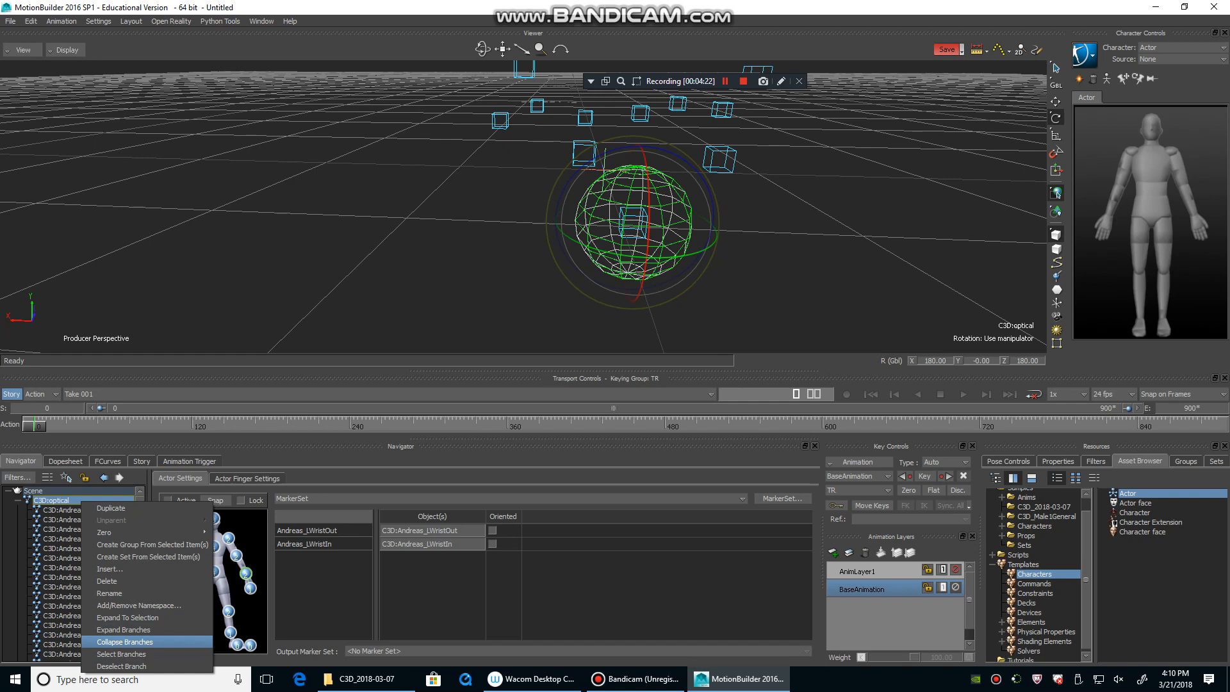
click(122, 654)
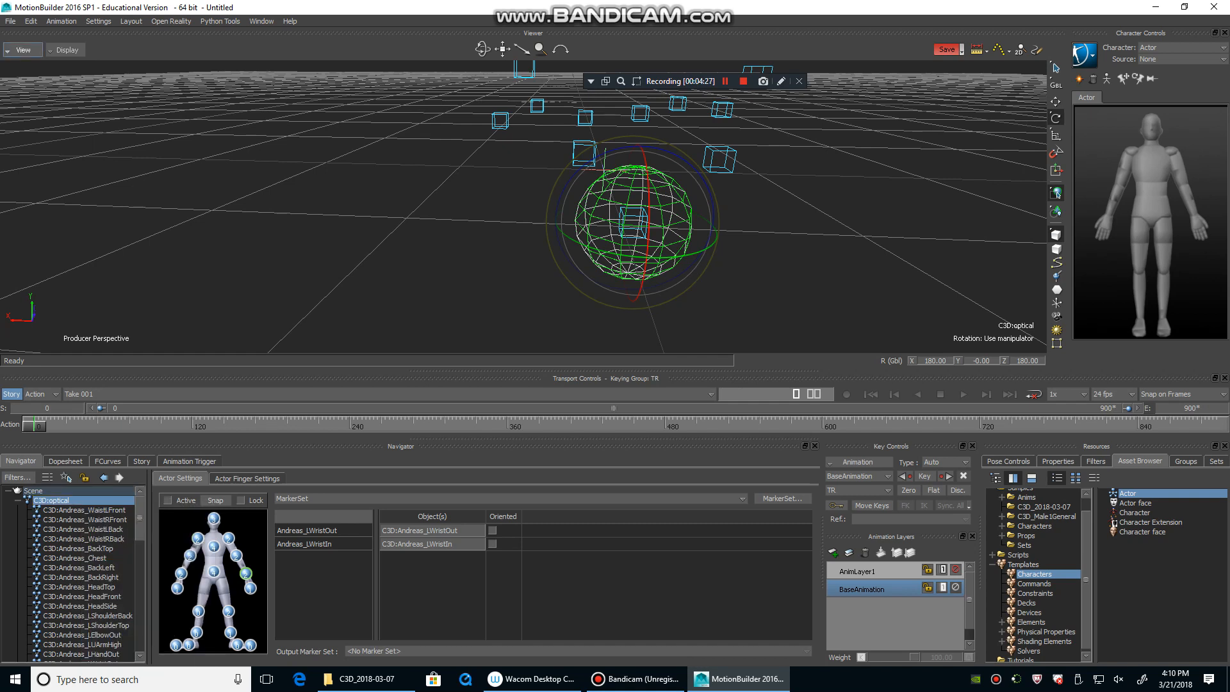
- Switch the viewer to the schematic view, frame the C3D:optical node and select it
click(23, 50)
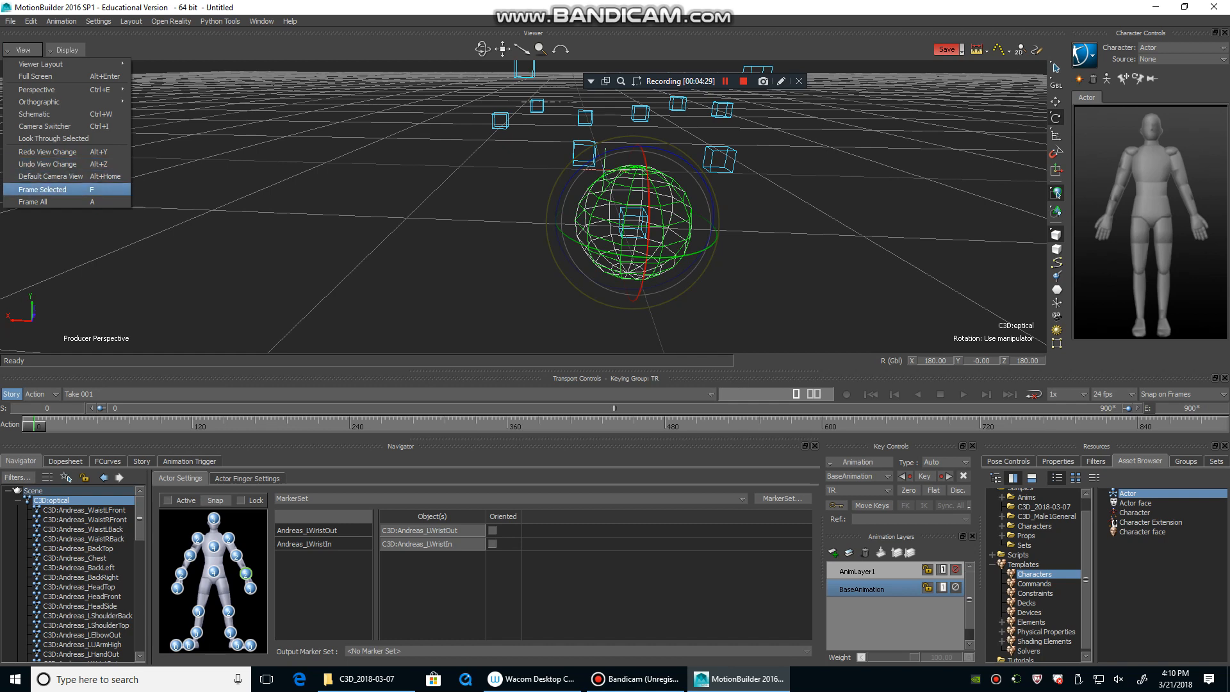
click(36, 114)
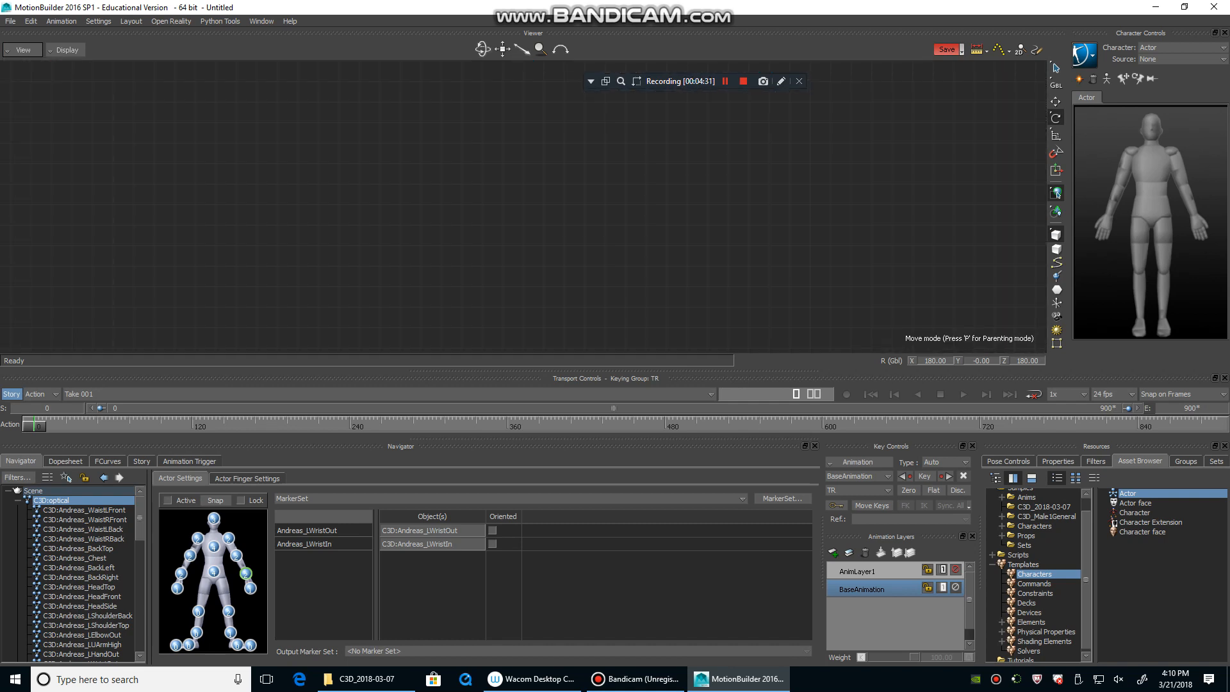
key(f)
scroll(600, 169, up, 3)
click(601, 169)
click(483, 226)
- Apply Show Selection to the C3D:optical node twice, checking the perspective view in between
right_click(494, 226)
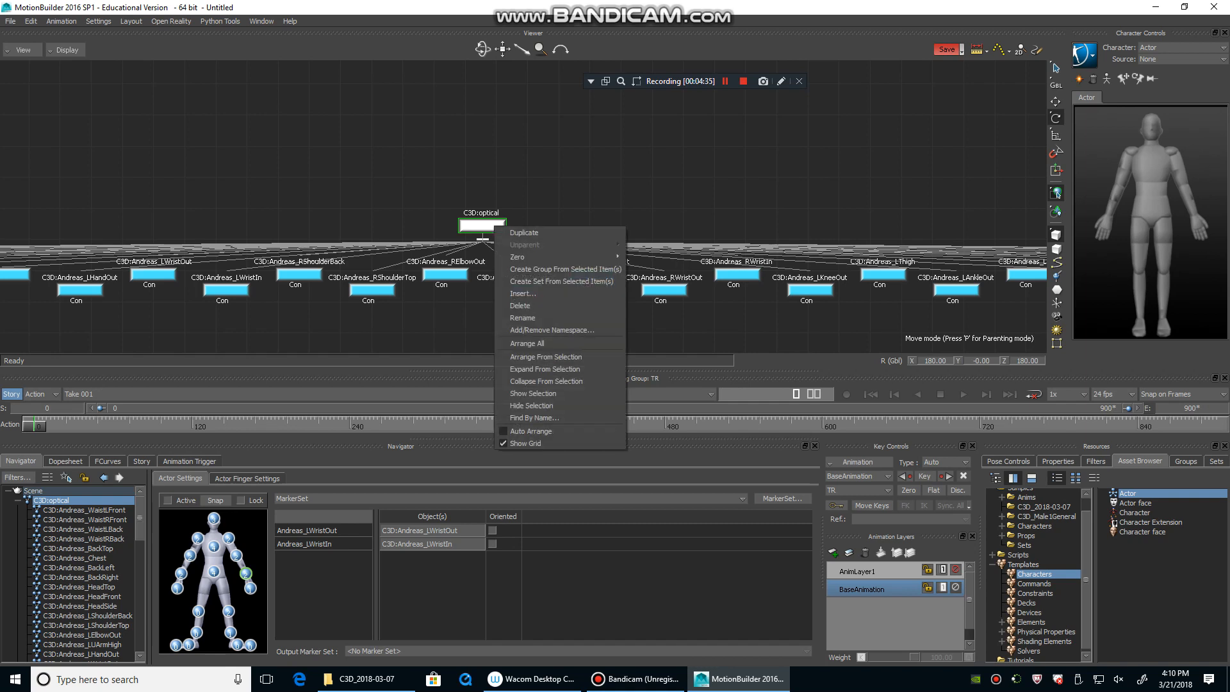
click(532, 394)
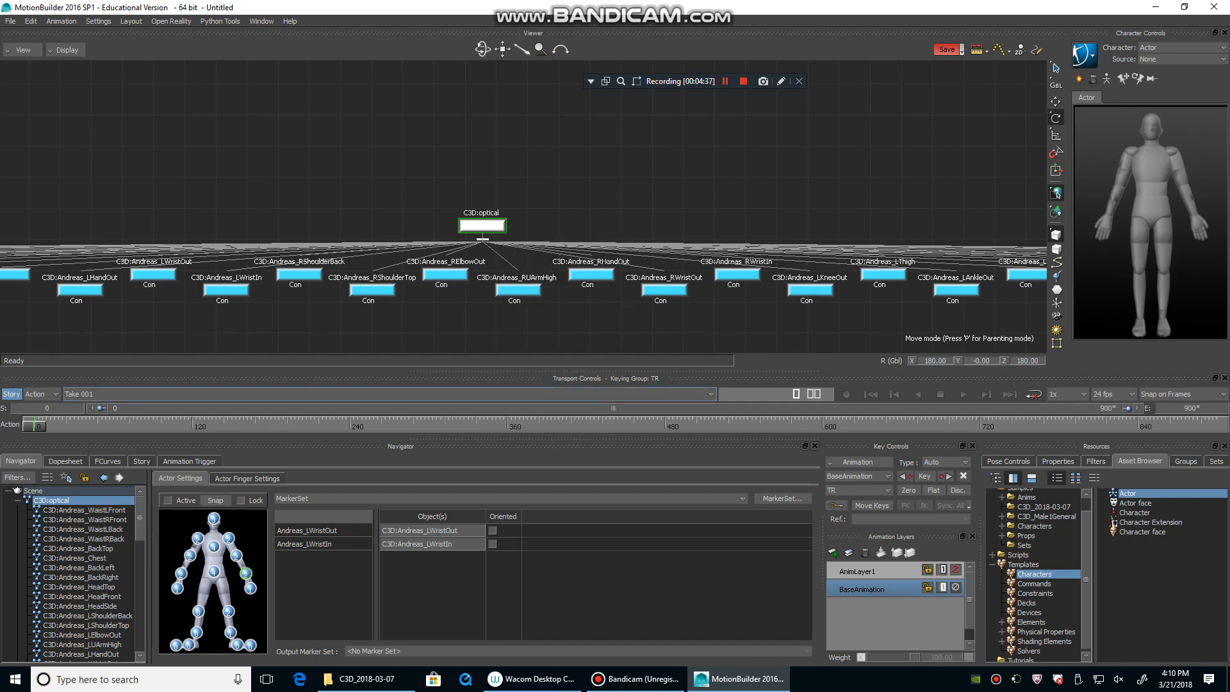
key(ctrl+e)
key(ctrl+w)
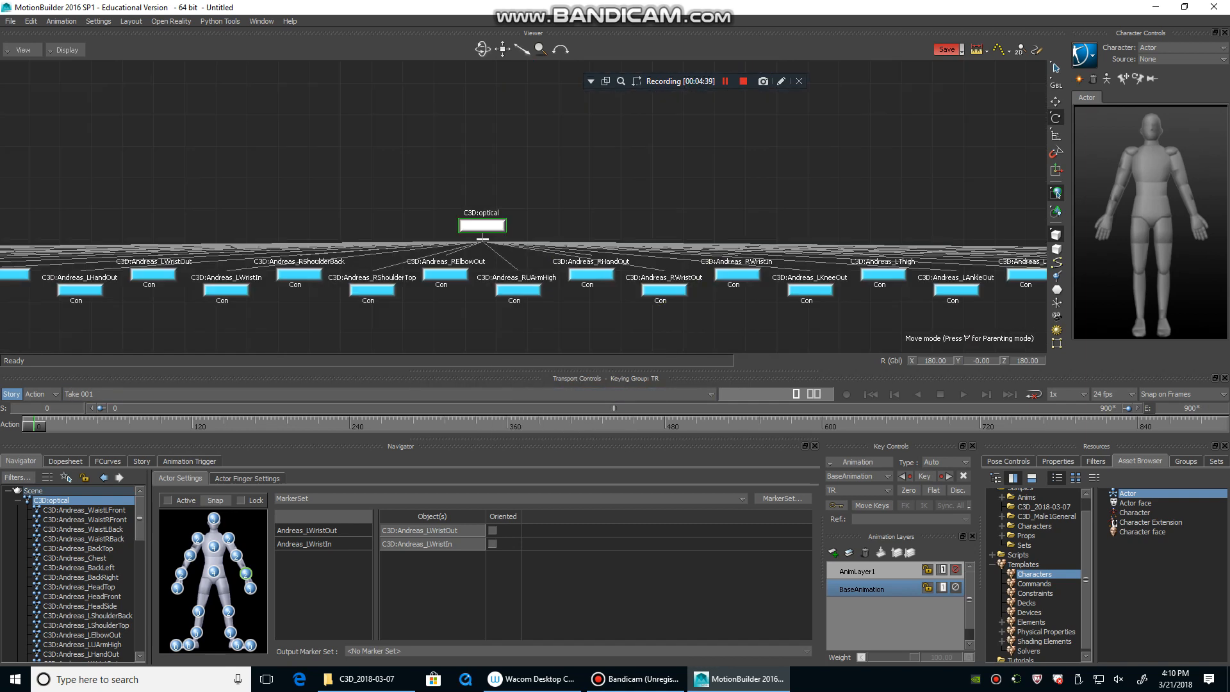
right_click(495, 227)
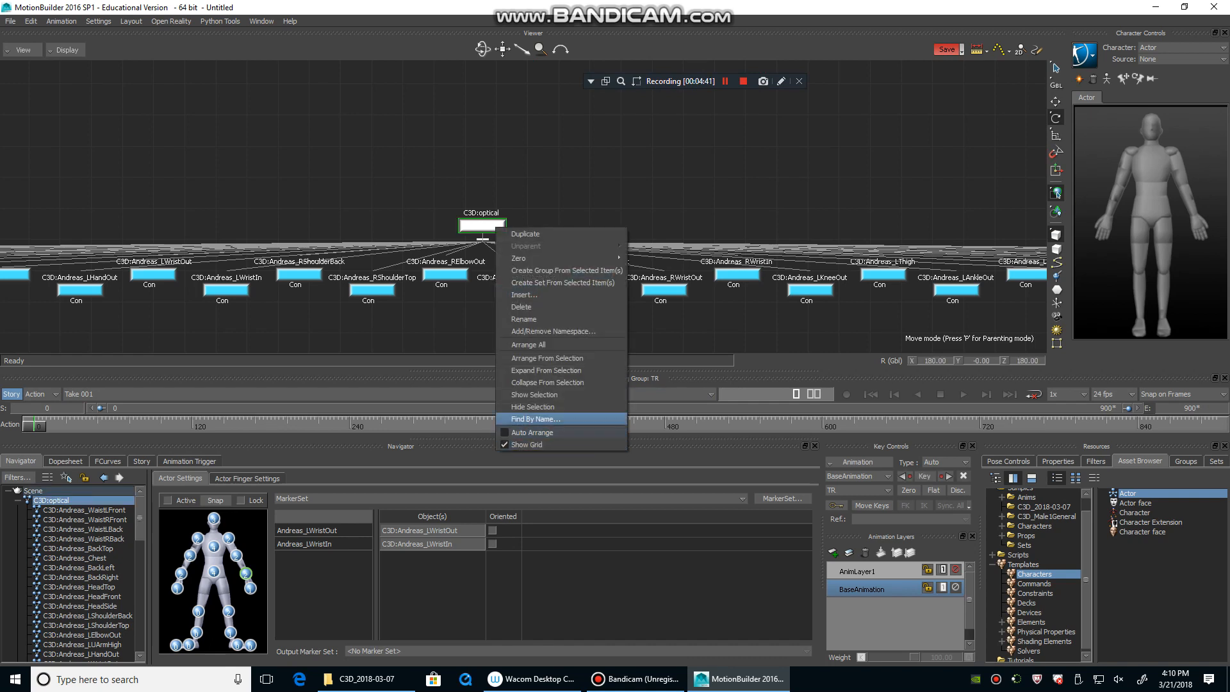
click(532, 394)
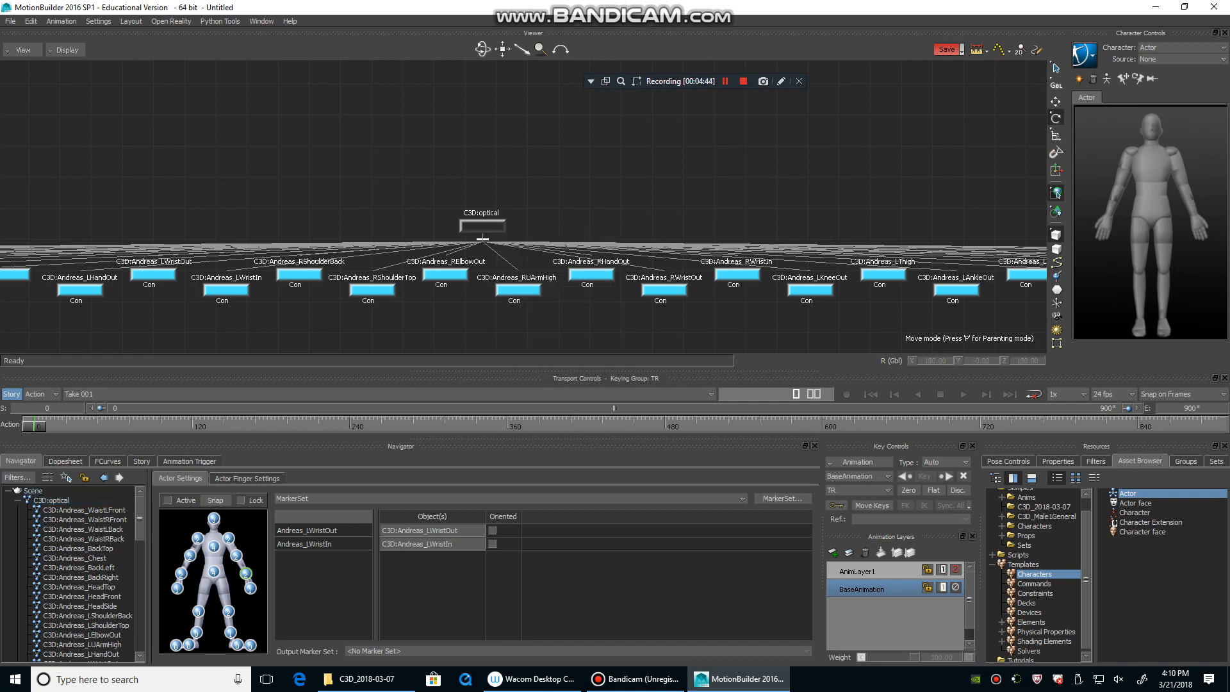
- Switch back to the perspective view and select the Unlabeled_5157 marker near the feet to check what it is
key(ctrl+e)
click(633, 223)
mouse_move(633, 222)
ctrl+shift+mouse_down()
mouse_move(689, 195)
mouse_move(683, 182)
mouse_move(662, 220)
ctrl+shift+mouse_up()
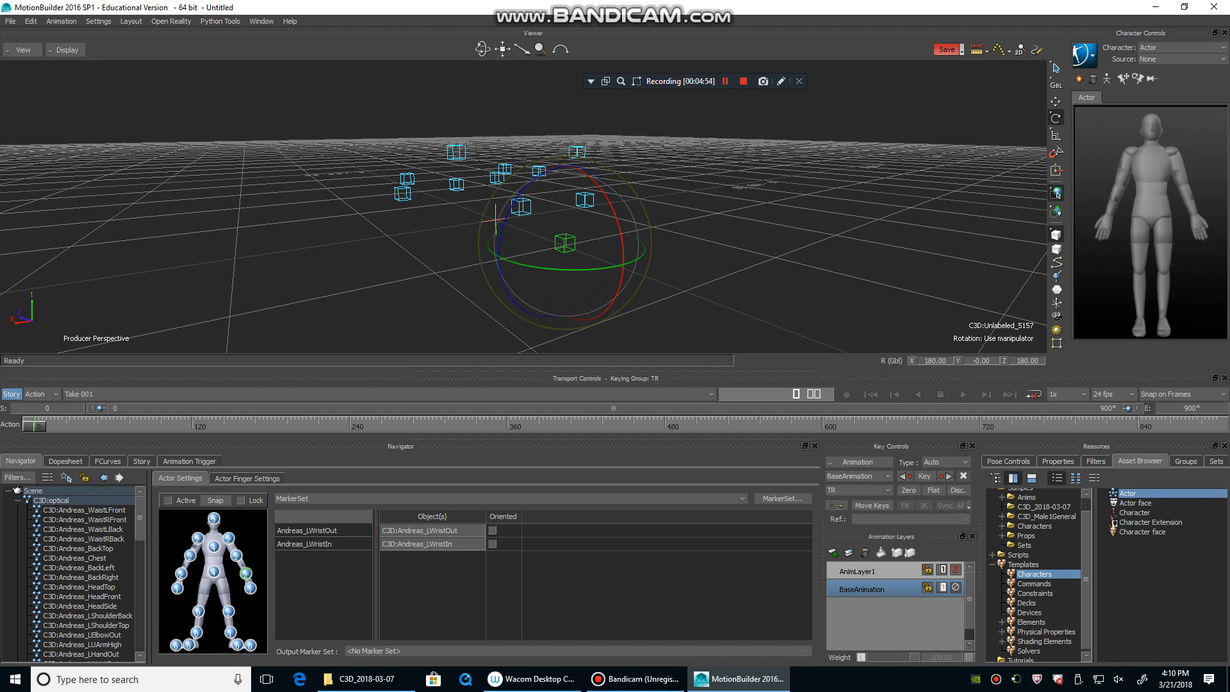
- Apply Hide Selection to the C3D:optical node in the schematic view and check the effect in the perspective view
click(51, 500)
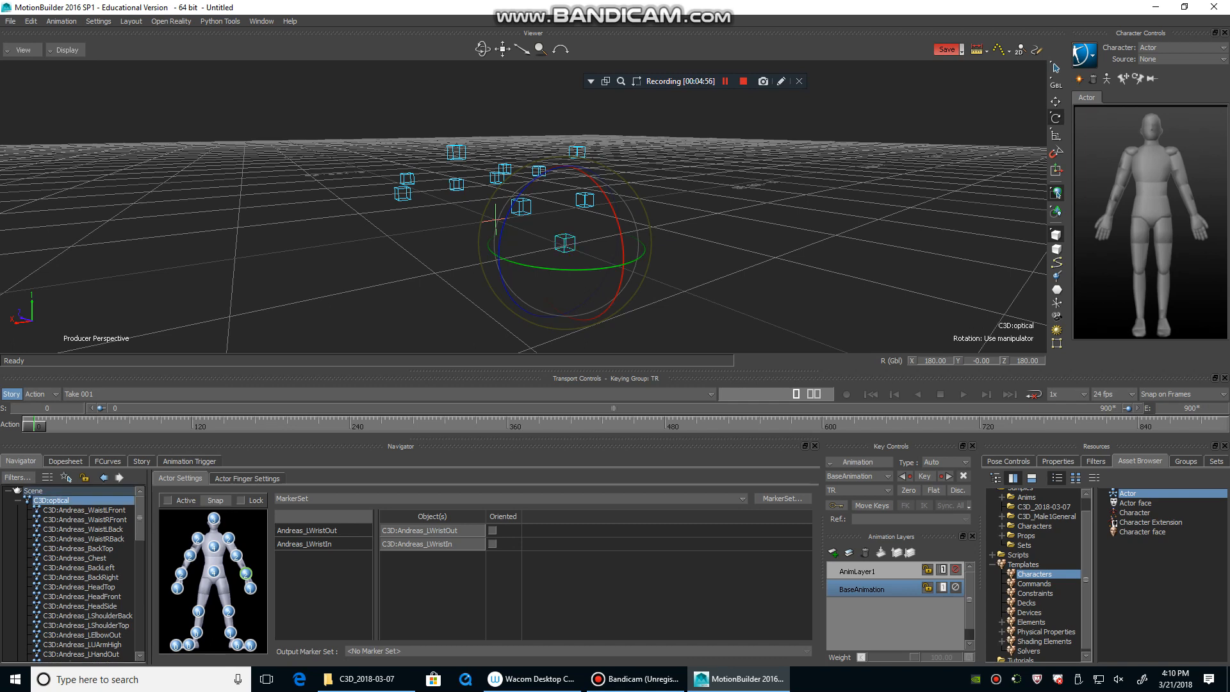
click(23, 50)
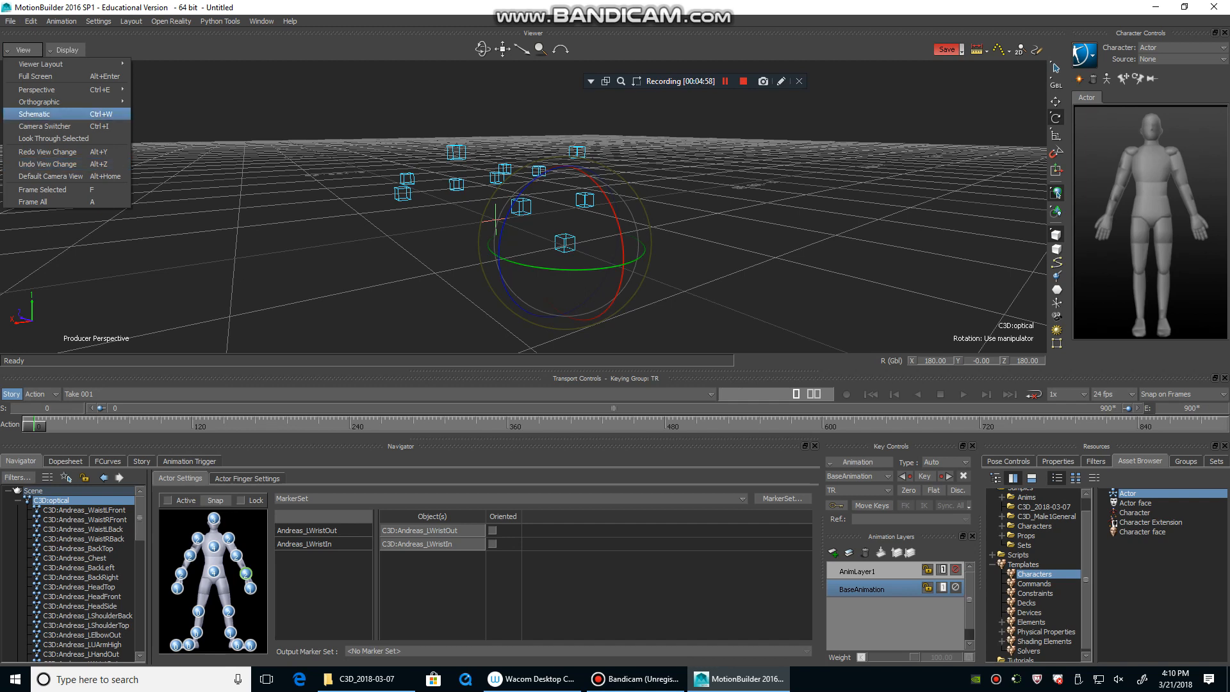
click(39, 114)
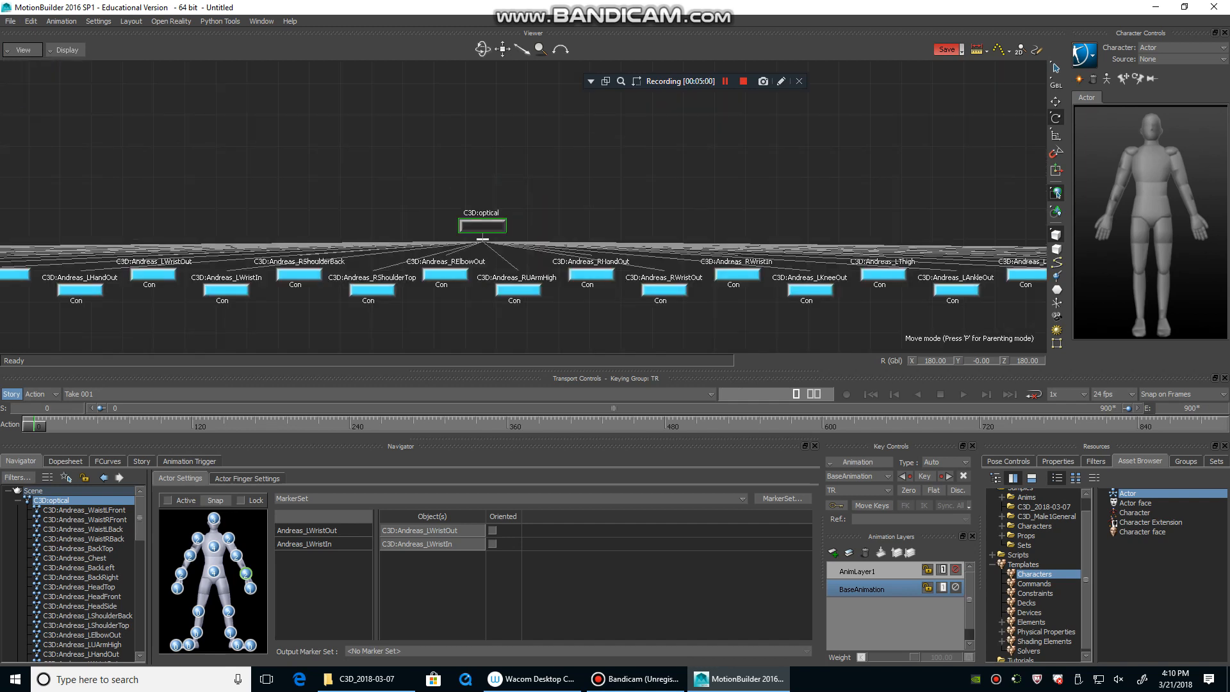
right_click(497, 226)
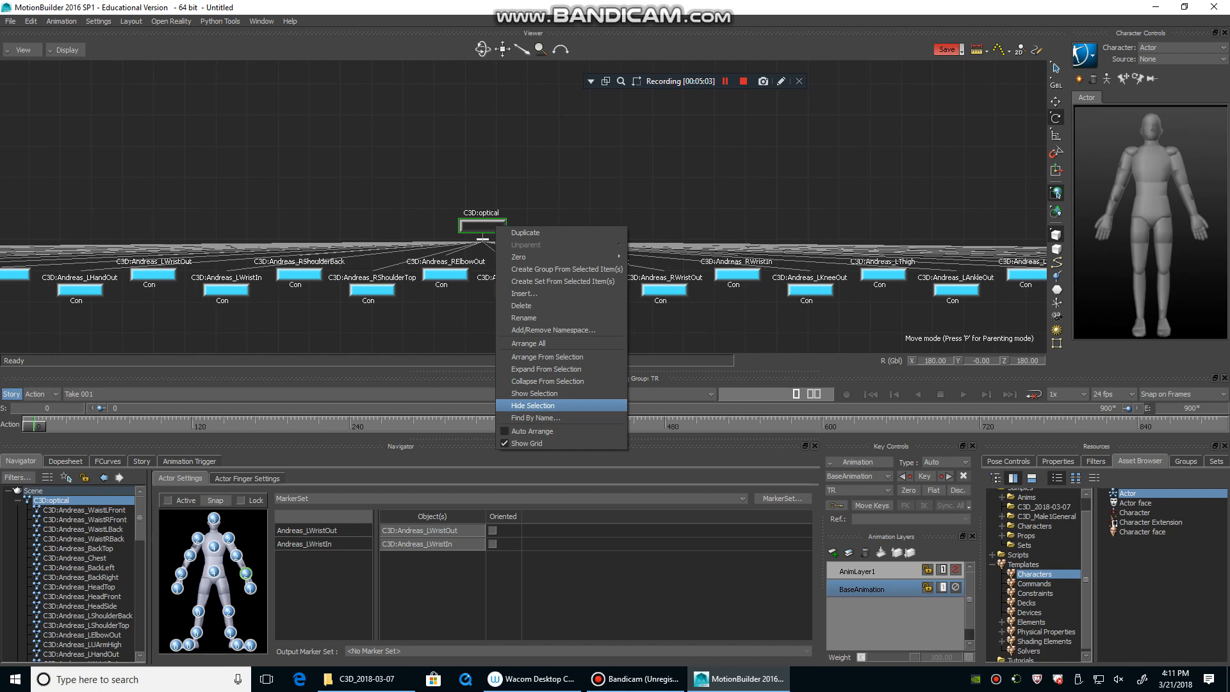
click(532, 406)
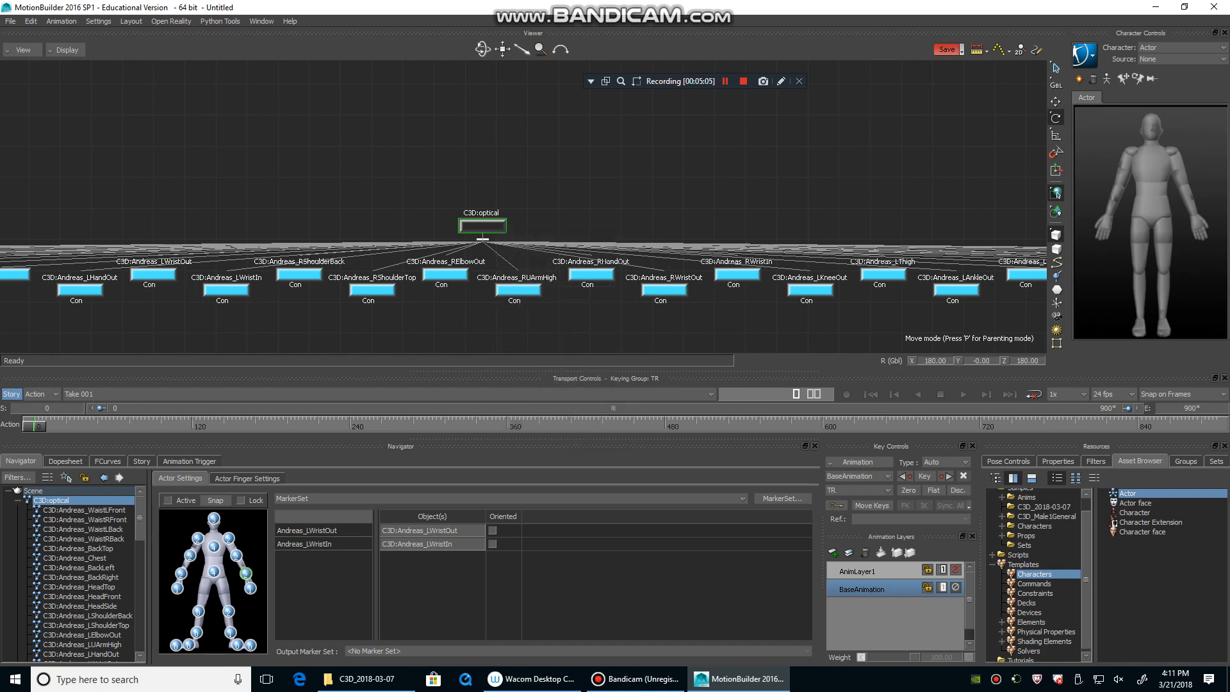
key(ctrl+e)
ctrl+shift+drag(525, 205, 564, 228)
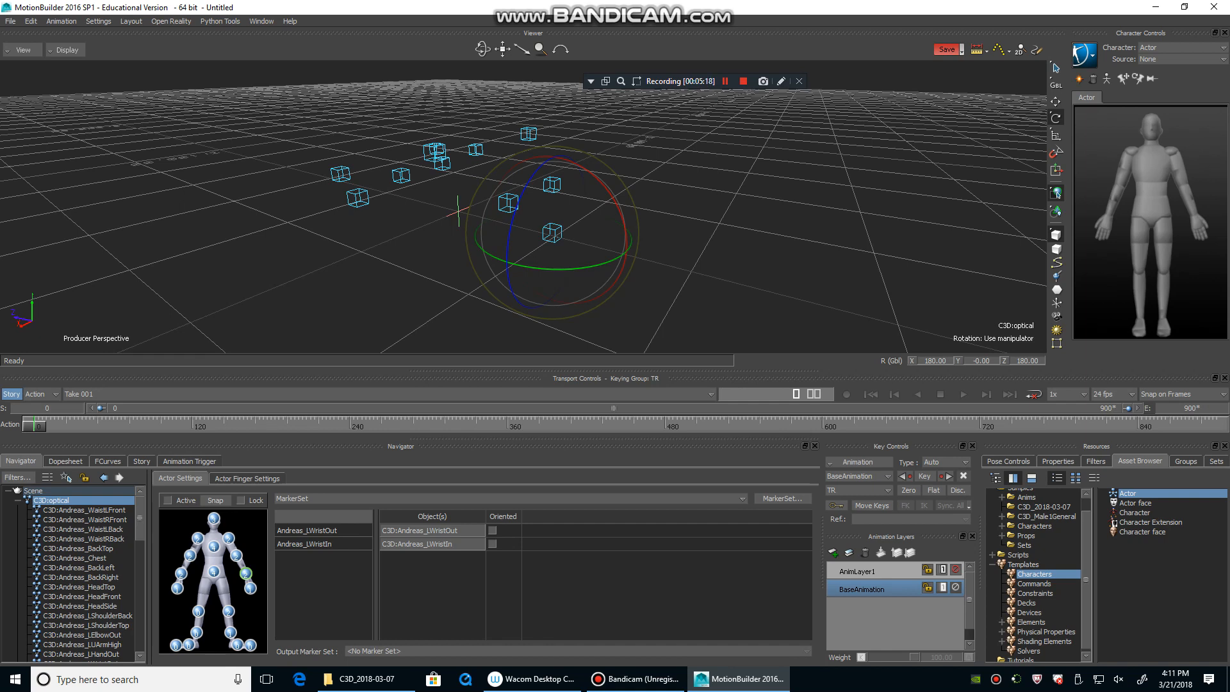
key(ctrl+w)
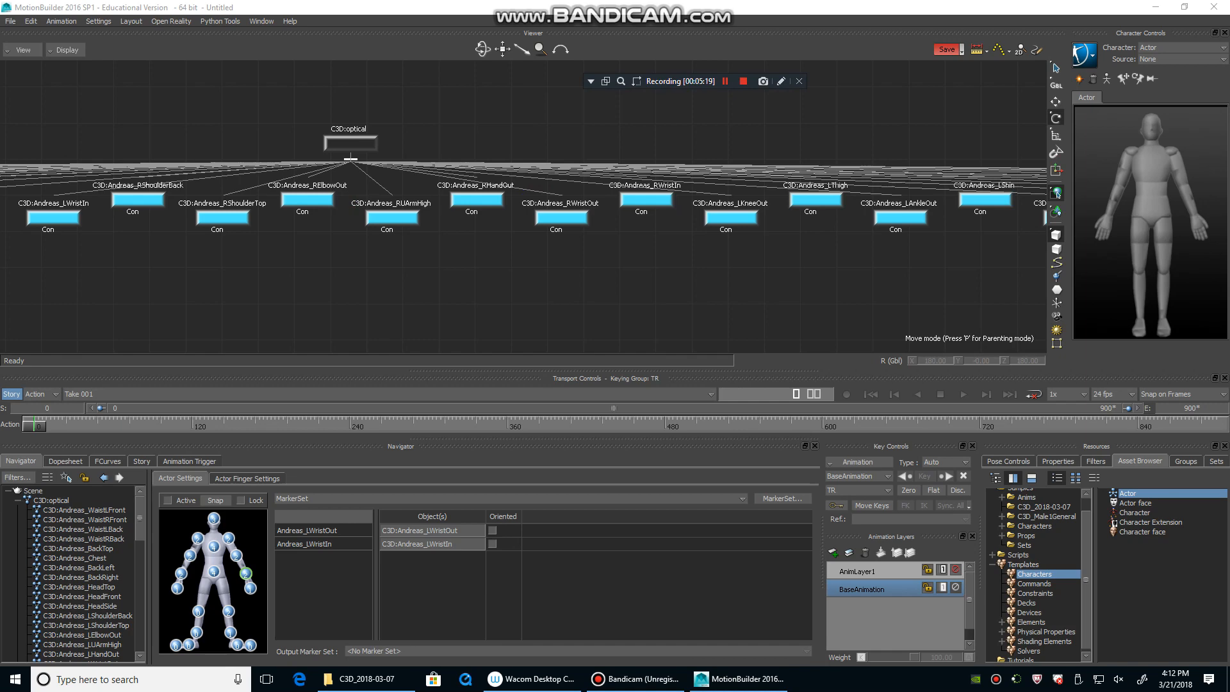
key(ctrl+w)
mouse_move(523, 205)
ctrl+shift+mouse_down()
mouse_move(449, 256)
mouse_move(532, 192)
mouse_move(458, 192)
mouse_move(458, 211)
ctrl+shift+mouse_up()
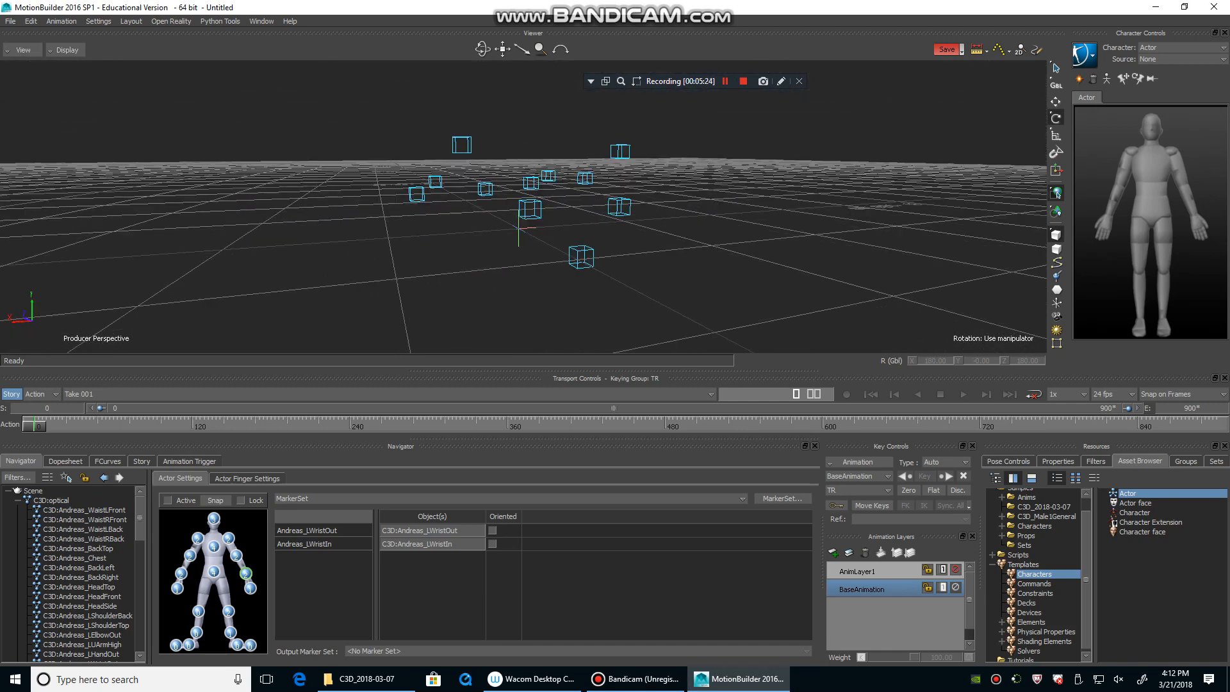
- Select the Unlabeled_5157 marker together with the LAnkleOut and LHeel markers and examine them from several angles
click(581, 257)
mouse_move(581, 257)
ctrl+shift+mouse_down()
mouse_move(599, 288)
mouse_move(682, 281)
mouse_move(698, 250)
mouse_move(690, 266)
ctrl+shift+mouse_up()
shift+click(410, 148)
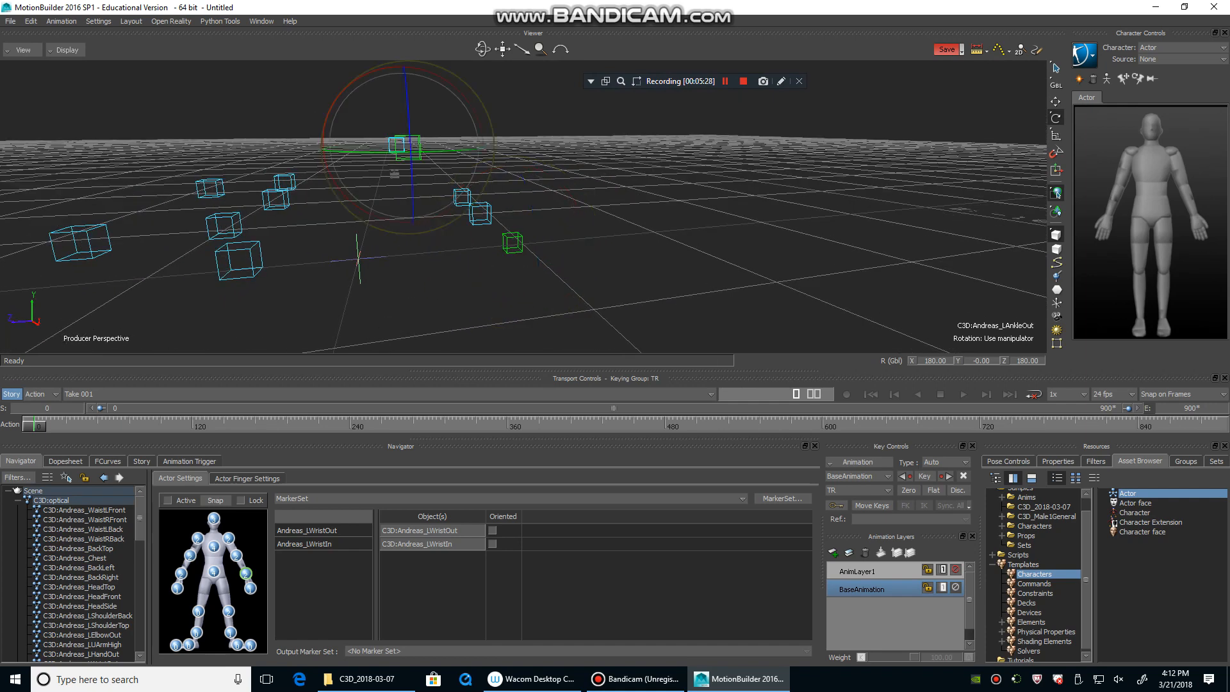
shift+click(481, 214)
mouse_move(480, 214)
ctrl+shift+mouse_down()
mouse_move(464, 275)
mouse_move(410, 288)
mouse_move(339, 269)
mouse_move(415, 252)
ctrl+shift+mouse_up()
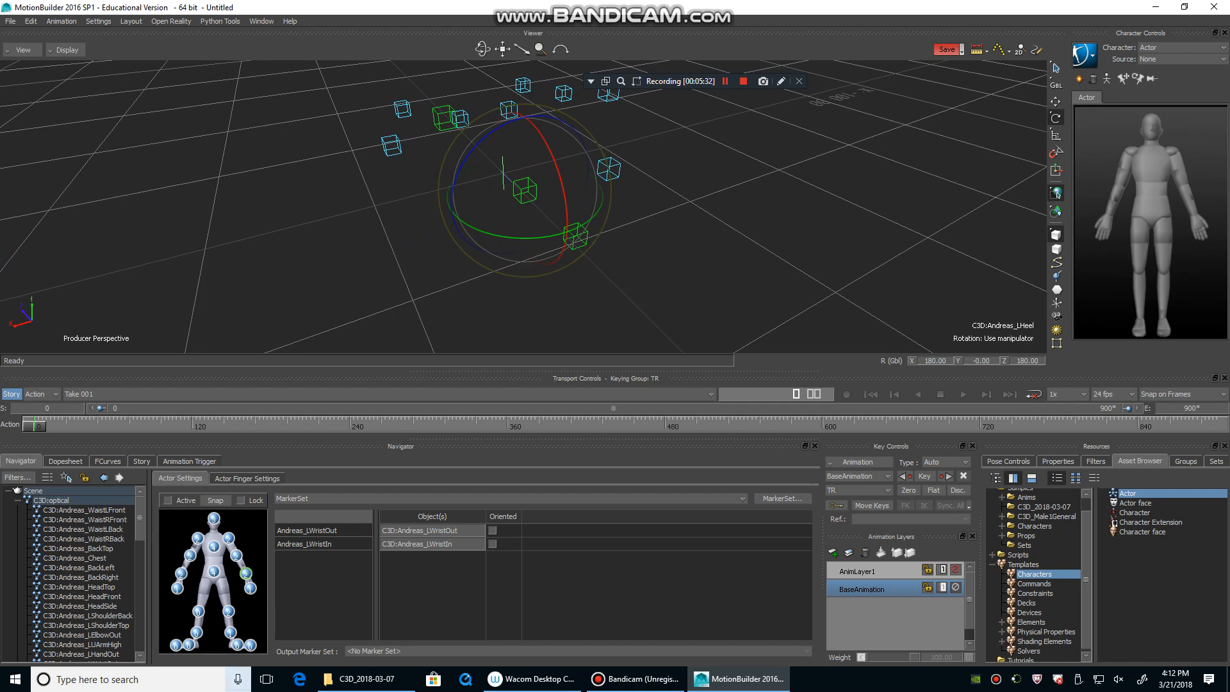
ctrl+shift+drag(415, 251, 532, 282)
ctrl+shift+drag(474, 243, 564, 141)
- Select the Unlabeled_5157 marker on its own and delete it
click(564, 141)
click(688, 271)
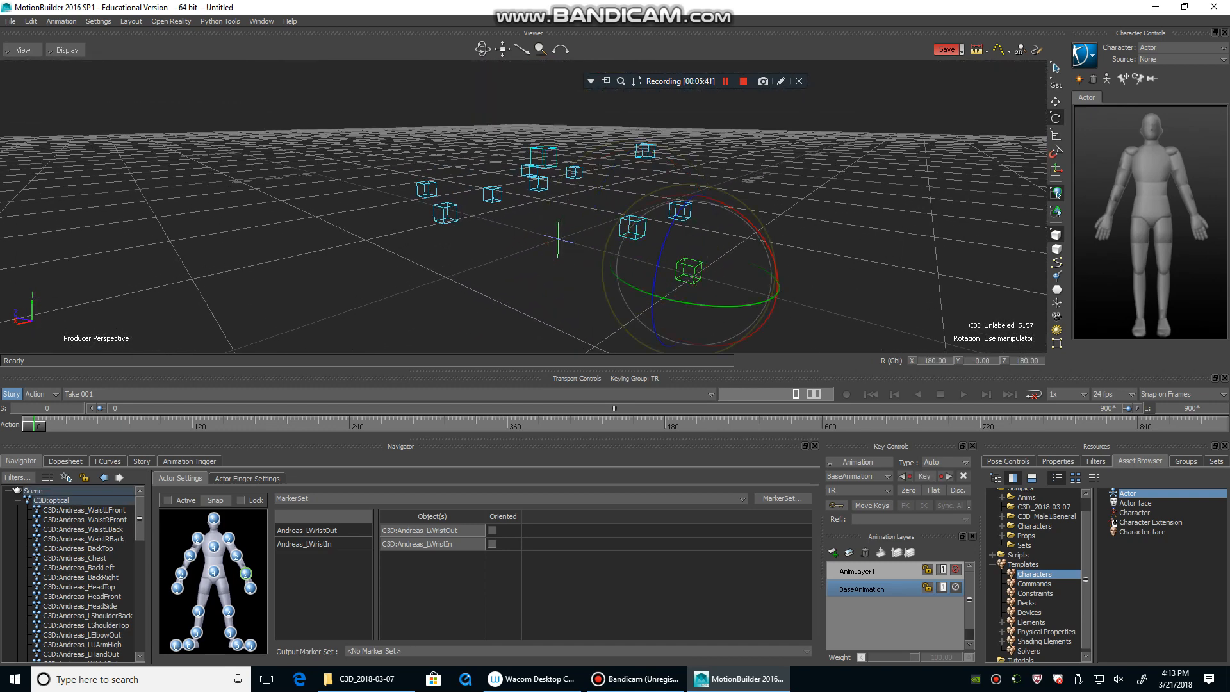
shift+drag(689, 271, 594, 262)
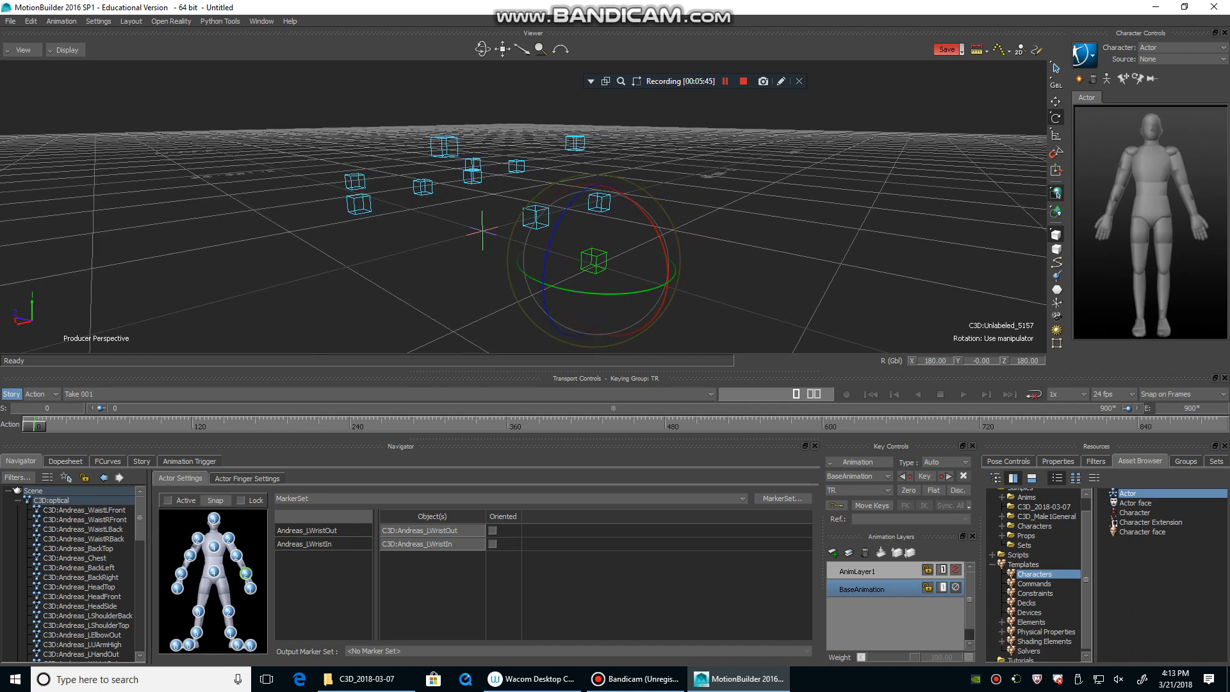
key(Delete)
mouse_move(594, 262)
ctrl+shift+mouse_down()
mouse_move(539, 291)
mouse_move(490, 282)
mouse_move(519, 283)
ctrl+shift+mouse_up()
- Apply Show Selection to the C3D:optical node in the schematic view and return to the perspective view
key(ctrl+w)
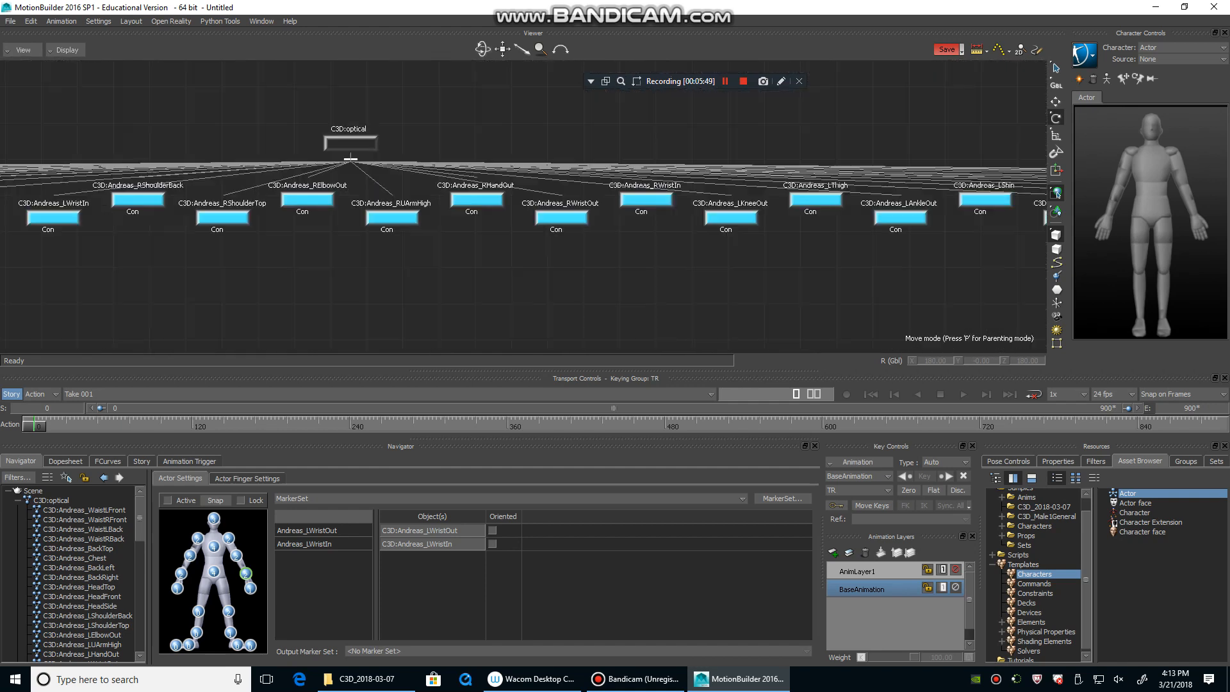
click(356, 144)
right_click(357, 144)
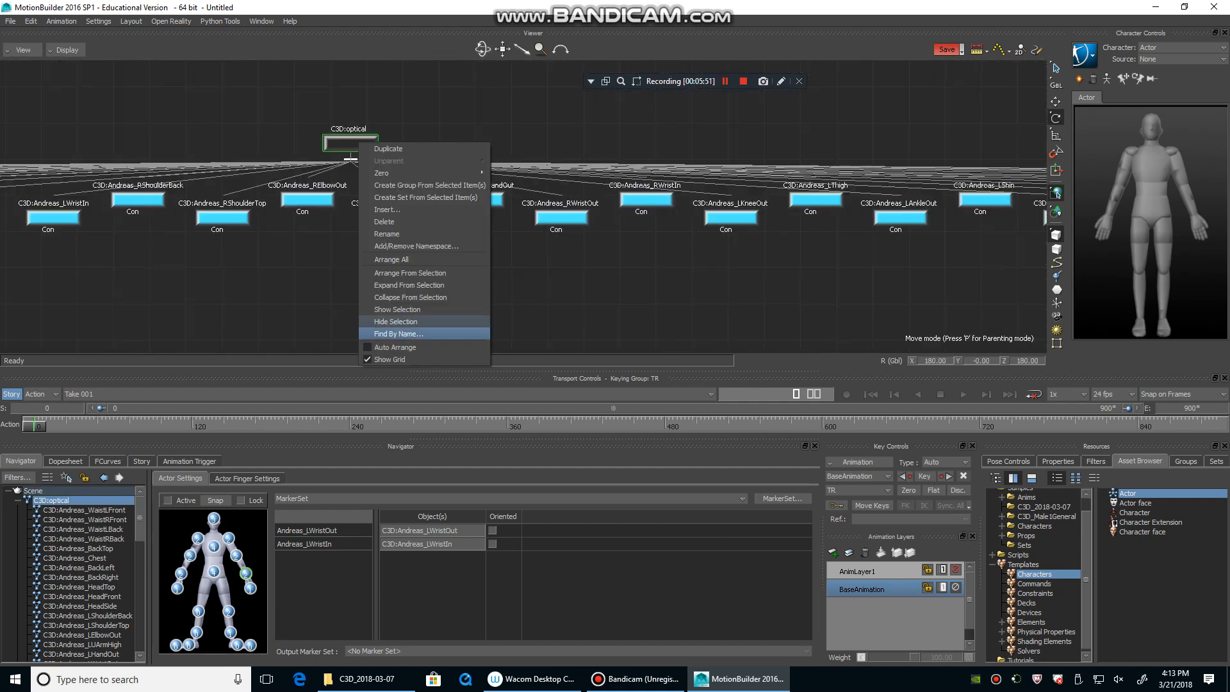
click(398, 310)
key(ctrl+w)
mouse_move(448, 256)
ctrl+shift+mouse_down()
mouse_move(557, 204)
mouse_move(596, 276)
mouse_move(564, 228)
mouse_move(583, 247)
ctrl+shift+mouse_up()
- Clear the selection, then select the LHeel and LAnkleOut markers together and assign them to the Actor's marker set
key(shift+d)
click(544, 217)
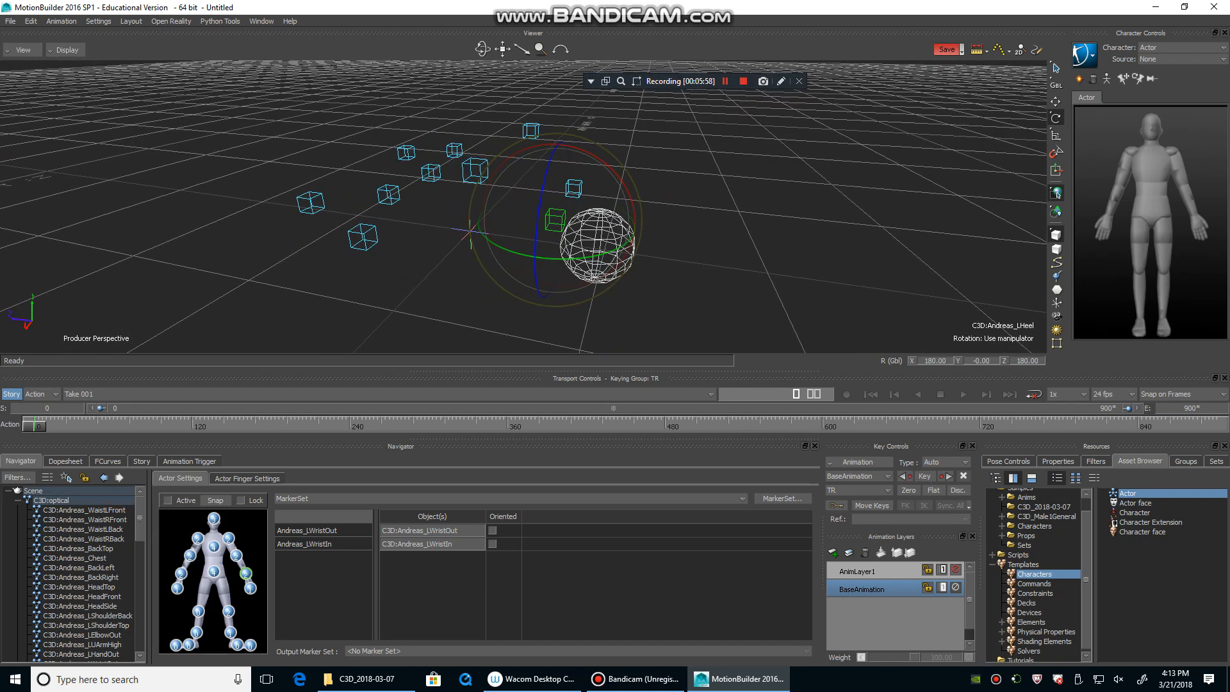
shift+click(475, 171)
mouse_move(475, 171)
ctrl+shift+mouse_down()
mouse_move(490, 128)
mouse_move(570, 154)
mouse_move(640, 147)
mouse_move(563, 174)
ctrl+shift+mouse_up()
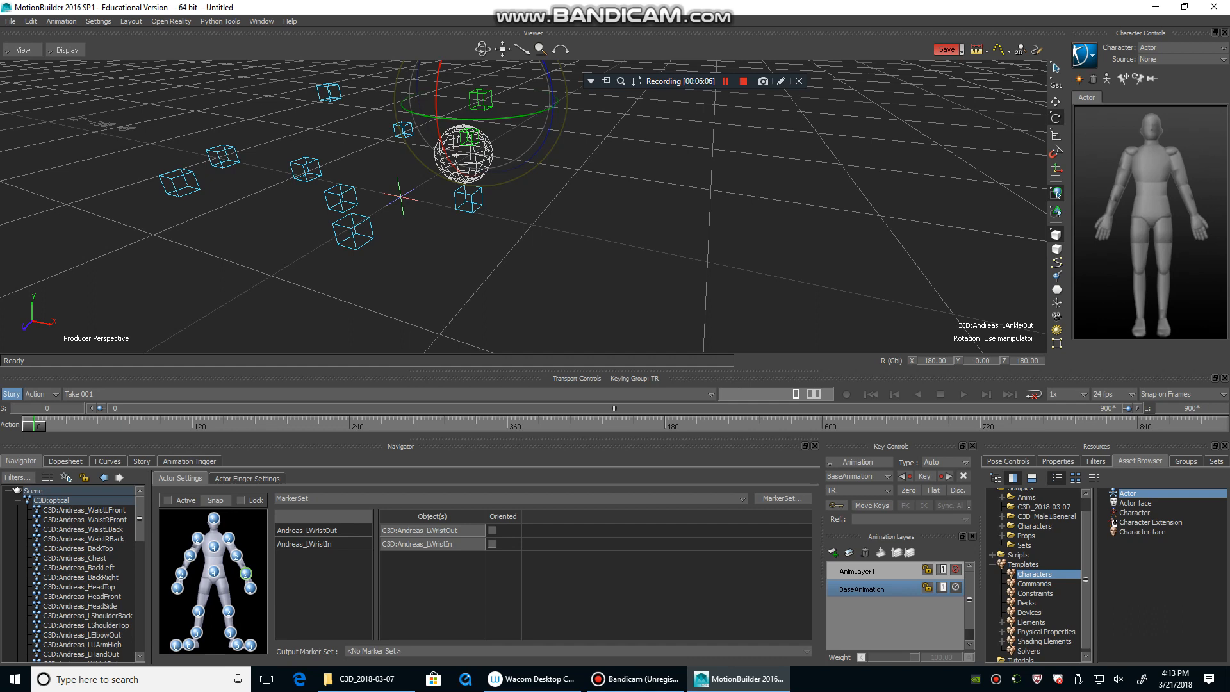
mouse_move(480, 106)
ctrl+shift+mouse_down()
mouse_move(485, 138)
mouse_move(551, 96)
mouse_move(522, 150)
mouse_move(544, 115)
mouse_move(631, 109)
ctrl+shift+mouse_up()
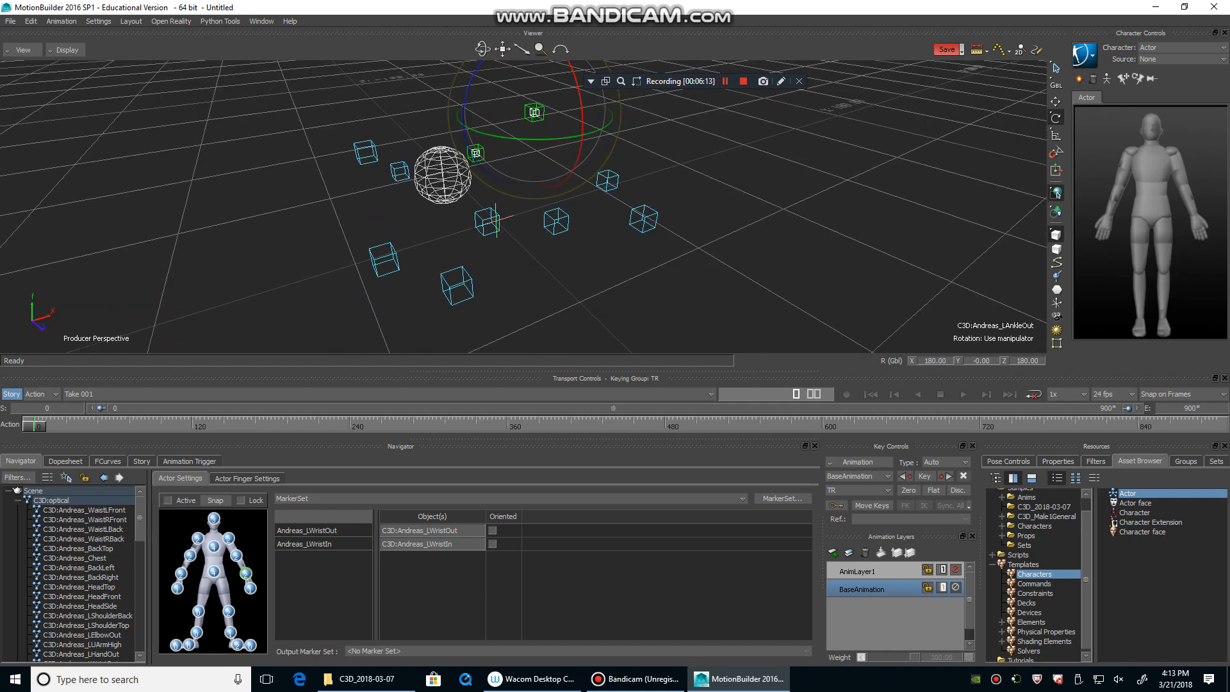
mouse_move(551, 122)
ctrl+shift+mouse_down()
mouse_move(551, 145)
mouse_move(590, 176)
ctrl+shift+mouse_up()
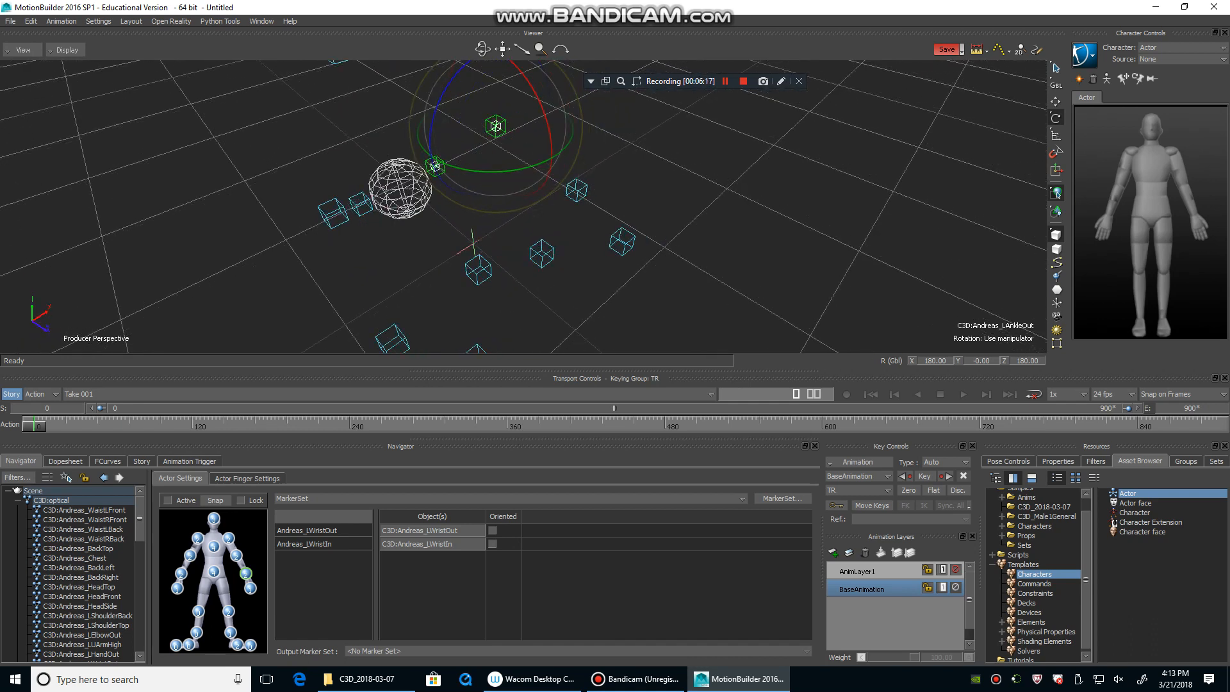
- Select the three left toe markers, including LToeOut and LToeTip, and assign them to the Actor's marker set
click(576, 191)
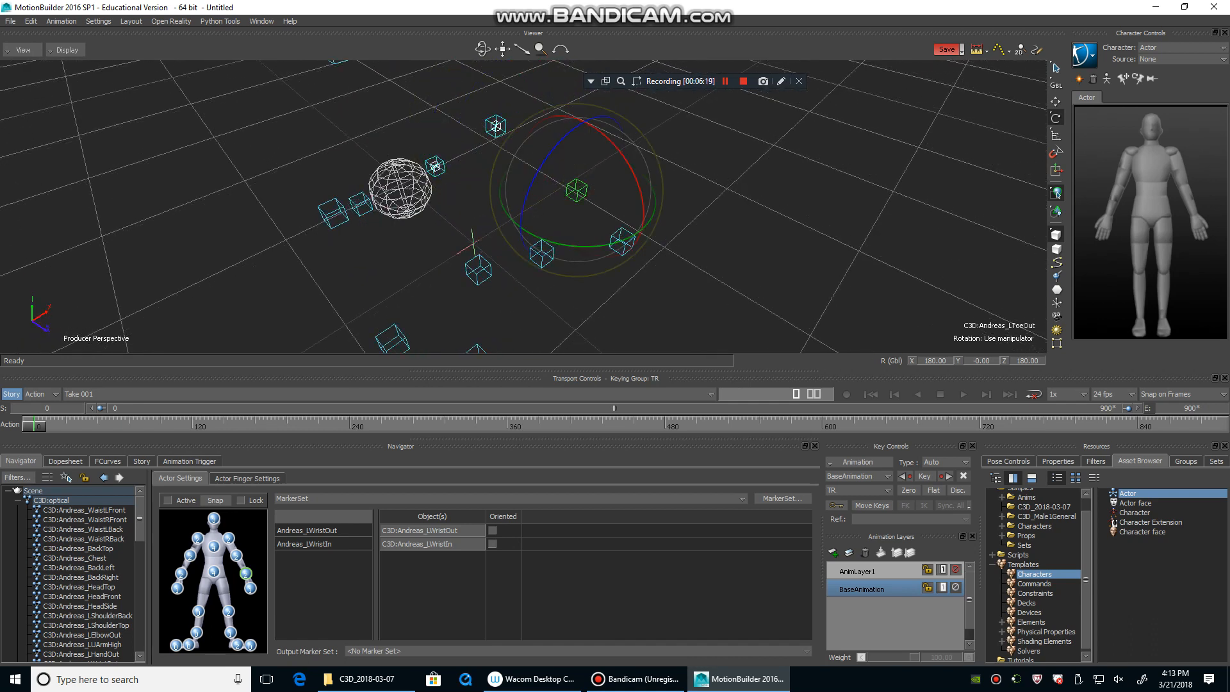
shift+click(542, 253)
shift+click(622, 242)
mouse_move(623, 242)
ctrl+shift+mouse_down()
mouse_move(544, 170)
mouse_move(643, 235)
mouse_move(516, 173)
mouse_move(529, 175)
ctrl+shift+mouse_up()
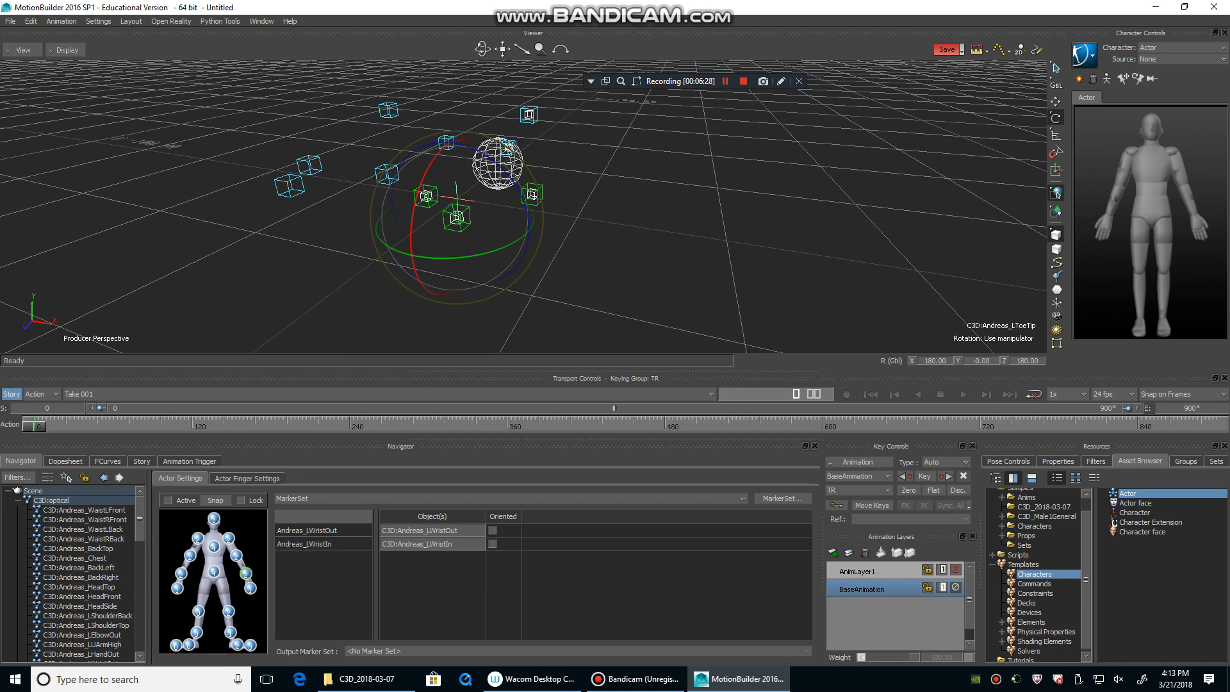
ctrl+shift+drag(487, 199, 779, 213)
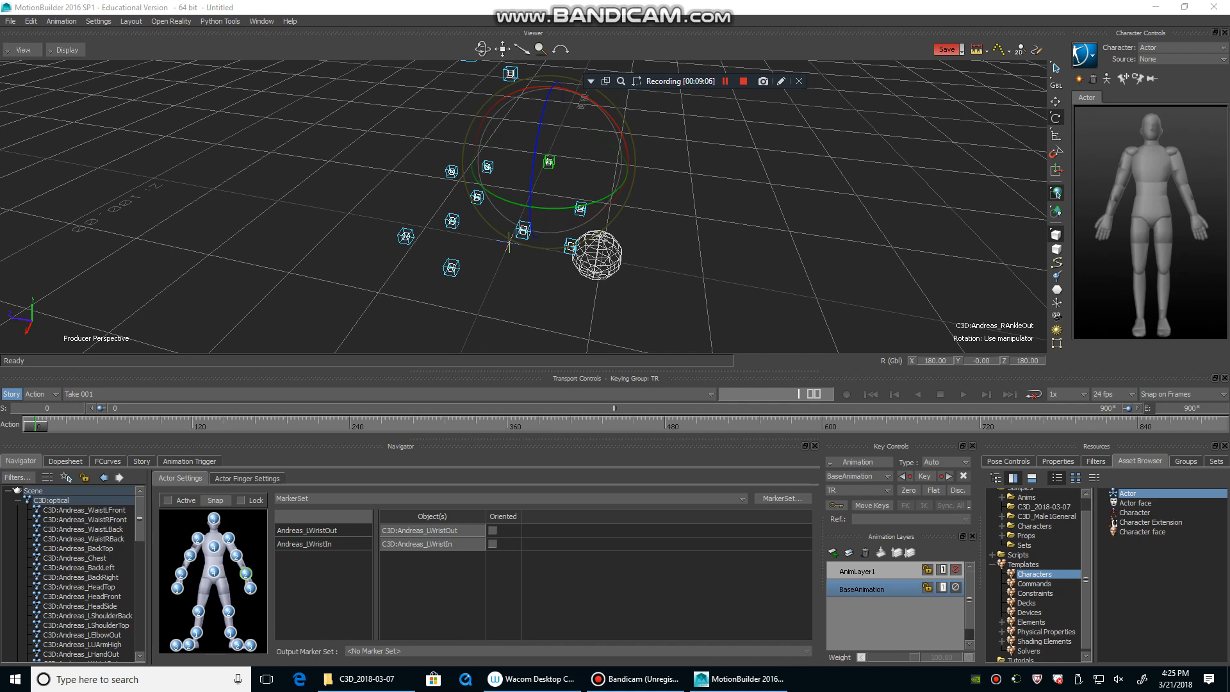
- Turn on the display of the Actor Body so it shows among the optical markers
scroll(523, 206, down, 10)
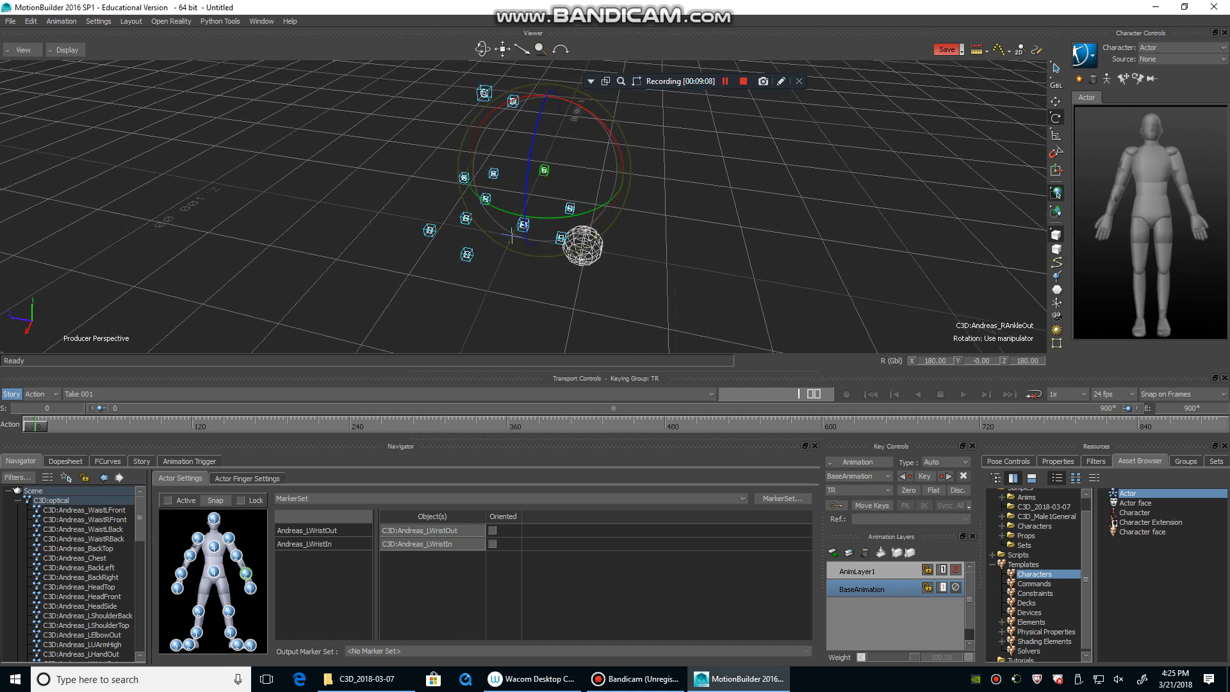
ctrl+shift+drag(523, 206, 489, 276)
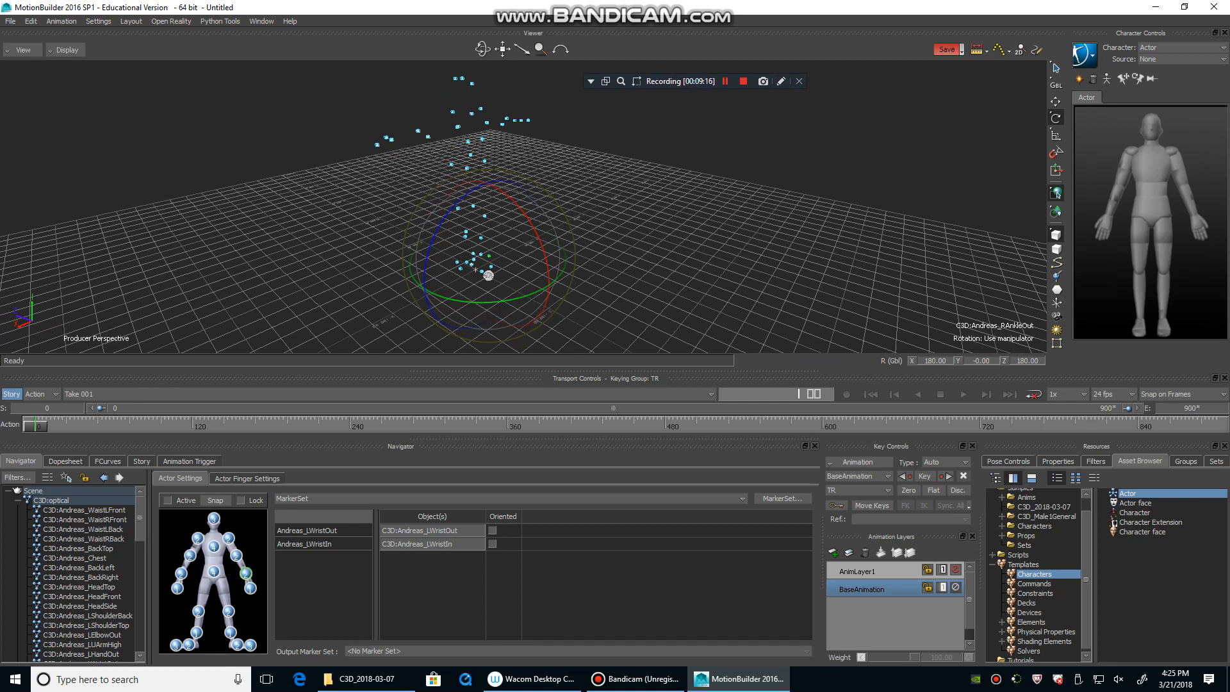
click(1085, 56)
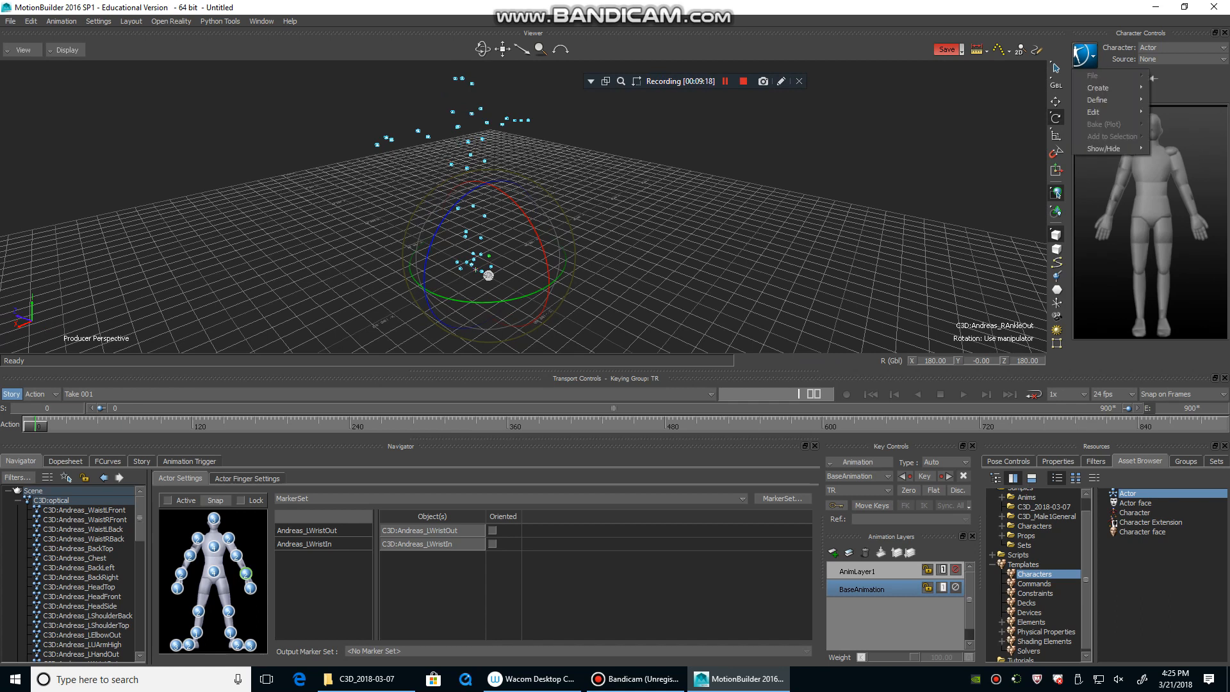
mouse_move(1105, 149)
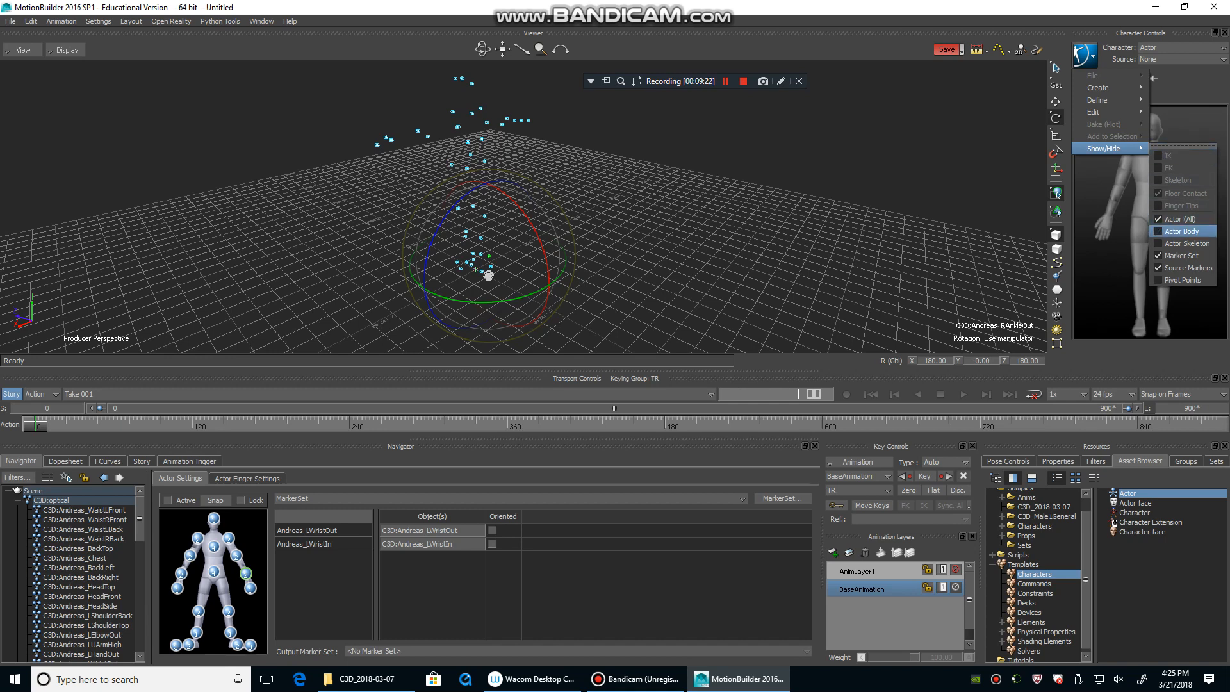
click(1183, 231)
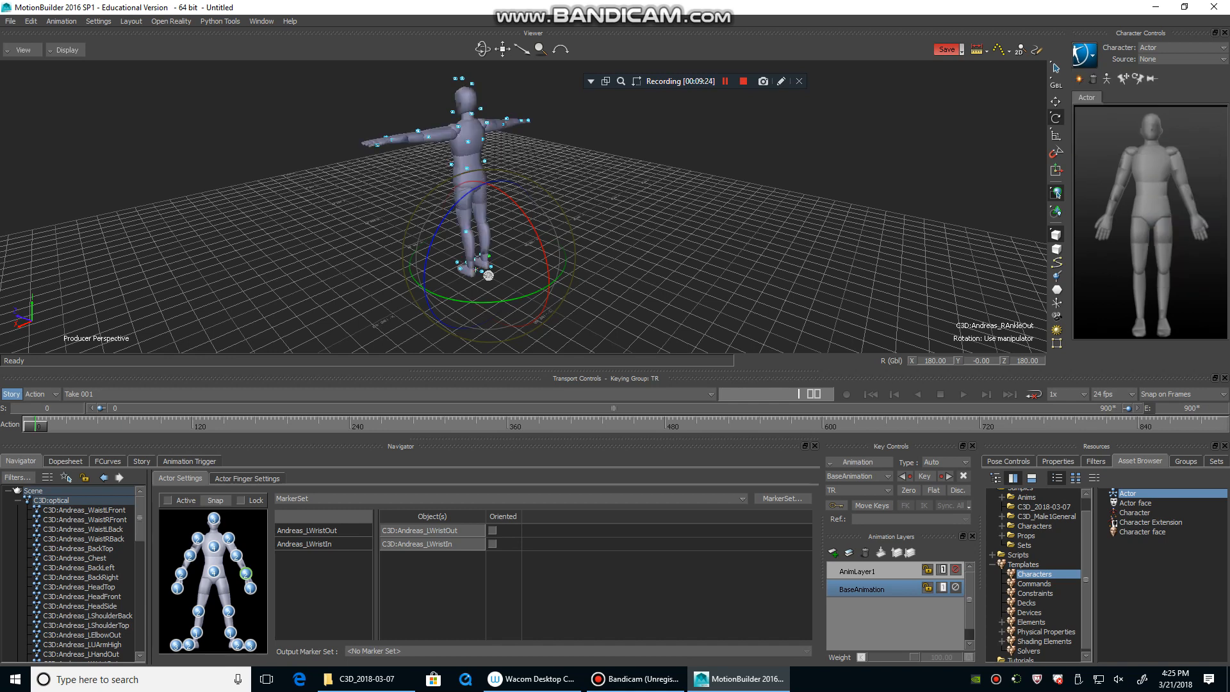
ctrl+shift+drag(449, 211, 564, 194)
ctrl+shift+drag(505, 318, 477, 308)
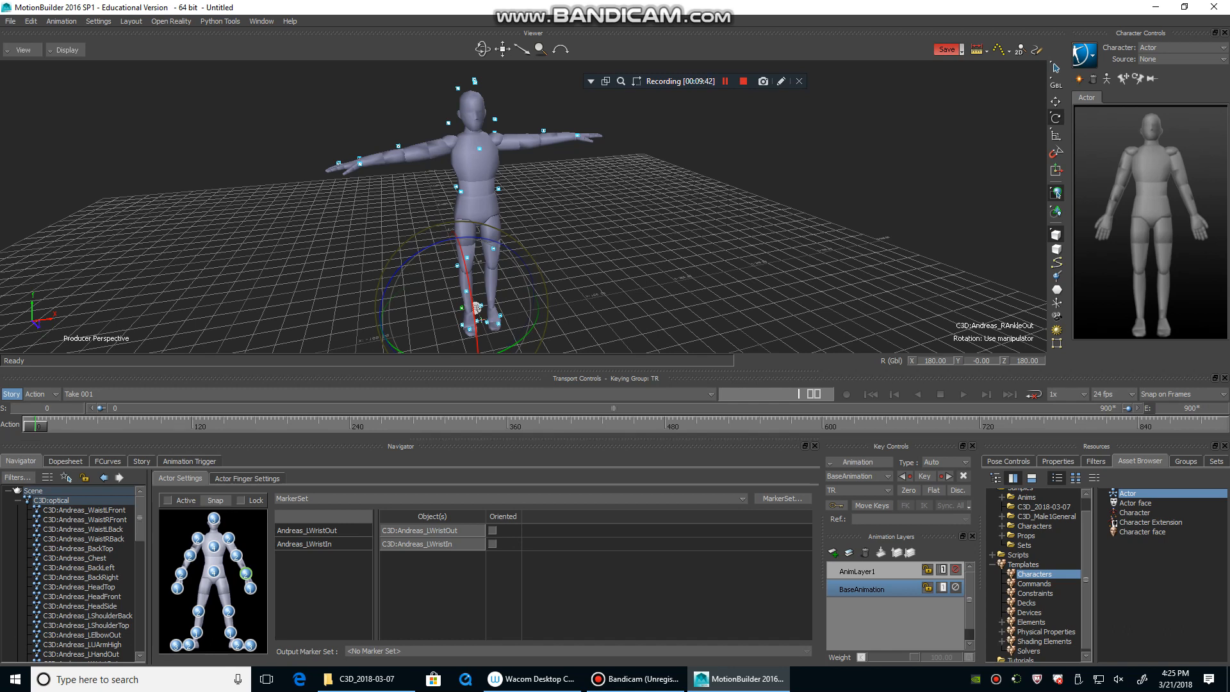
- Clear the marker selection and set the Actor to active so the marker set drives it
key(shift+d)
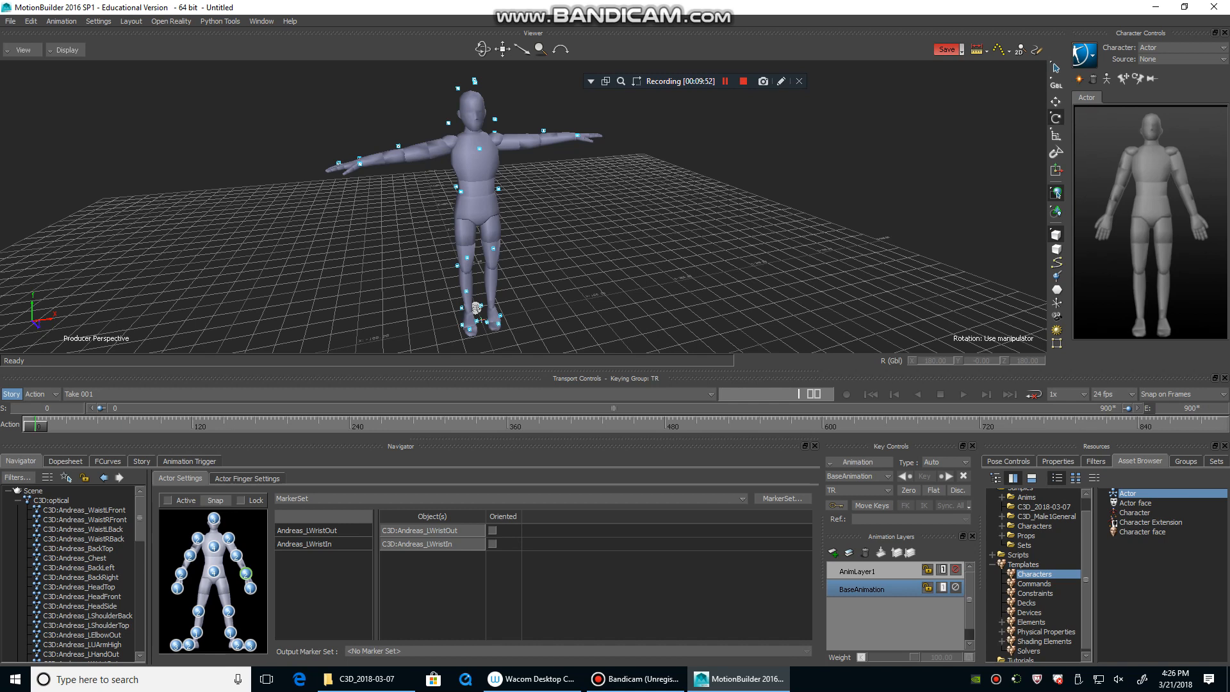
click(169, 500)
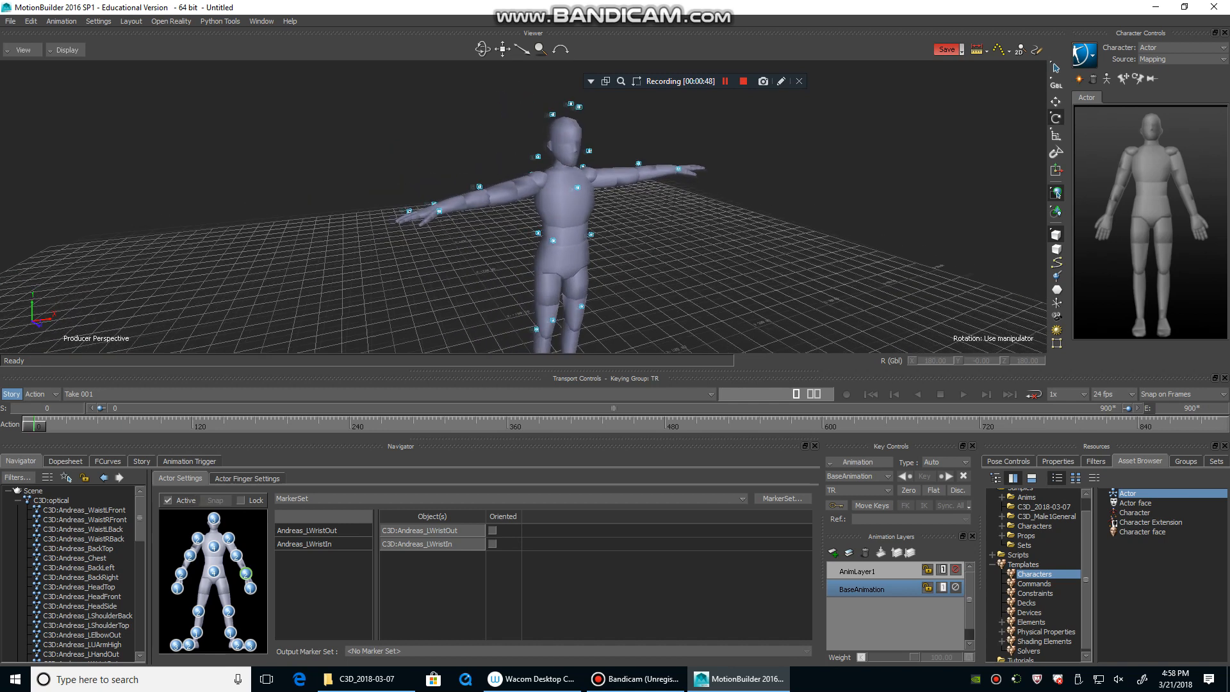
ctrl+shift+drag(576, 212, 496, 204)
ctrl+shift+drag(489, 286, 487, 292)
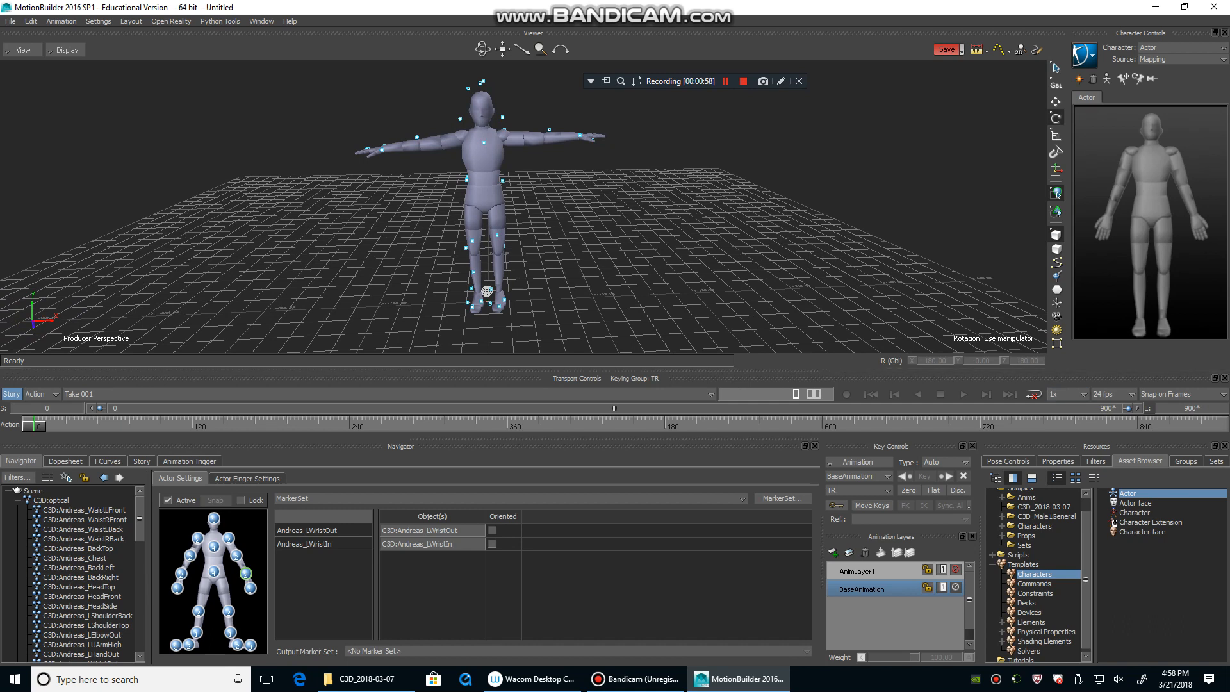
- Show the Wilfrid_Mesh group and make Willard the current character in the character controls
click(1186, 461)
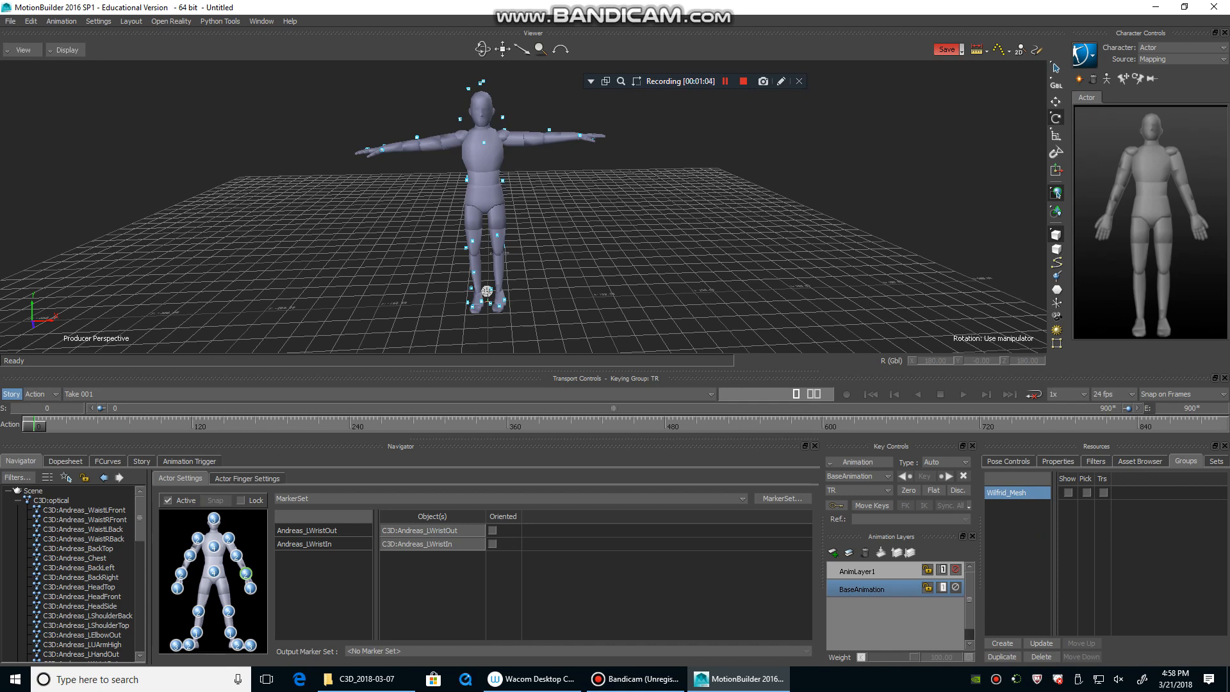
click(1067, 492)
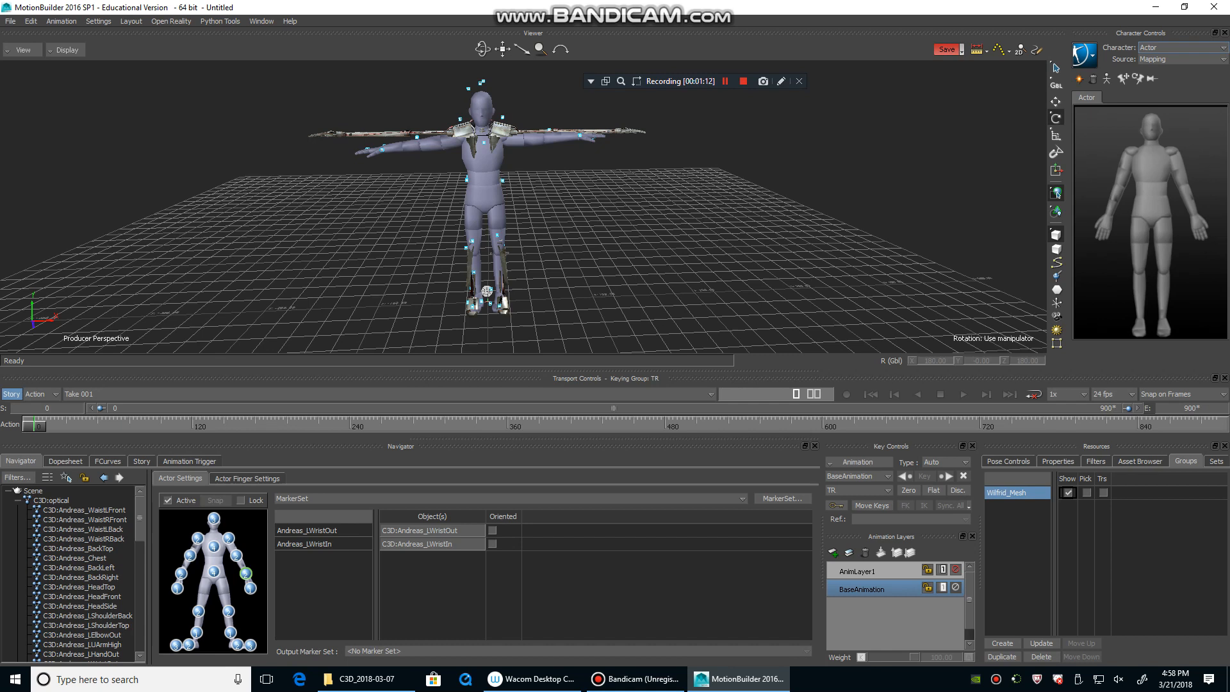
click(1179, 47)
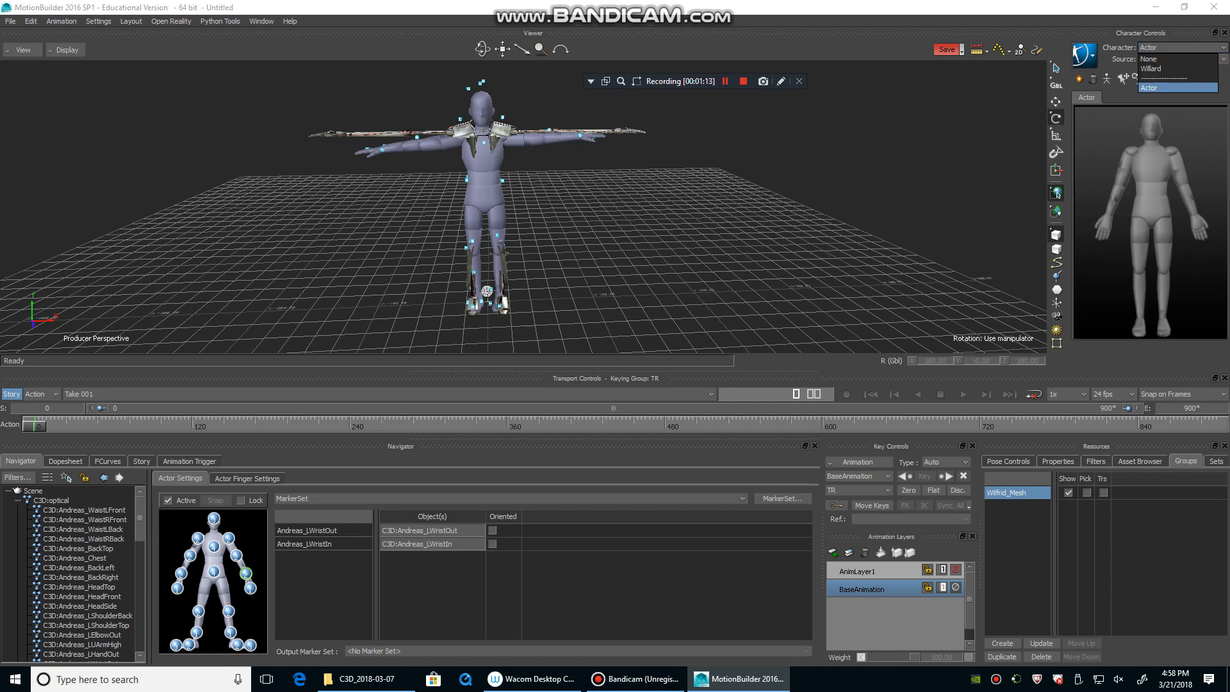
click(1151, 69)
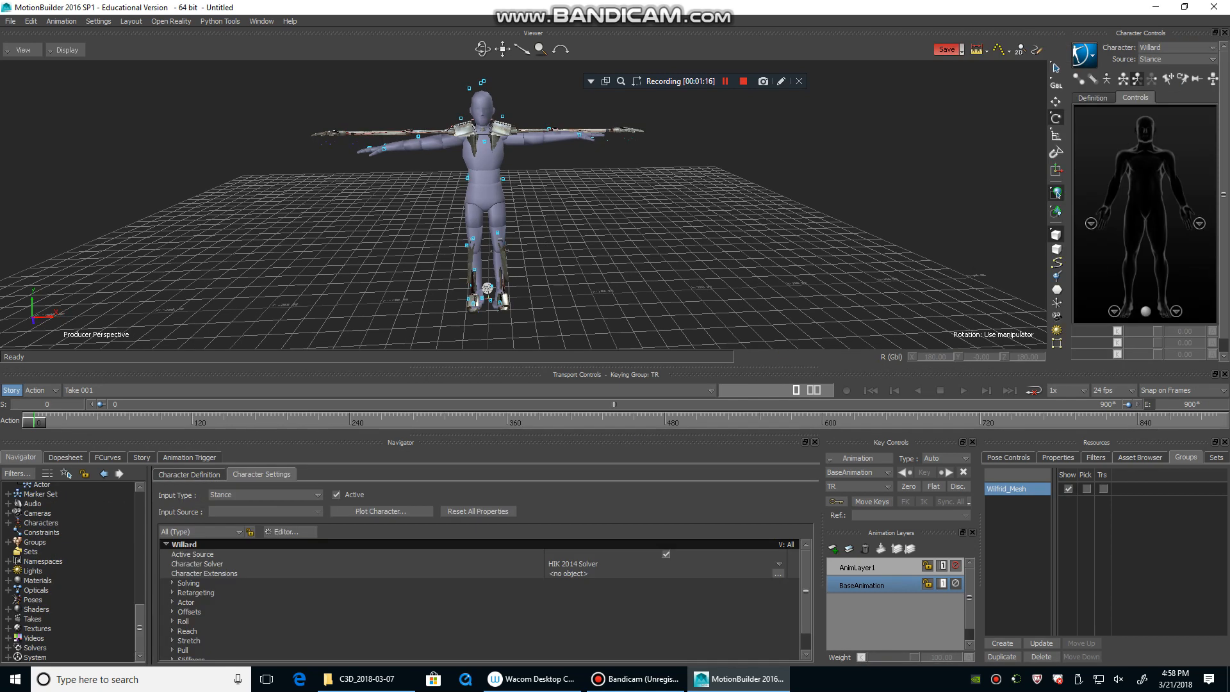
- Set the source of the Willard character to Actor
ctrl+shift+drag(523, 205, 506, 228)
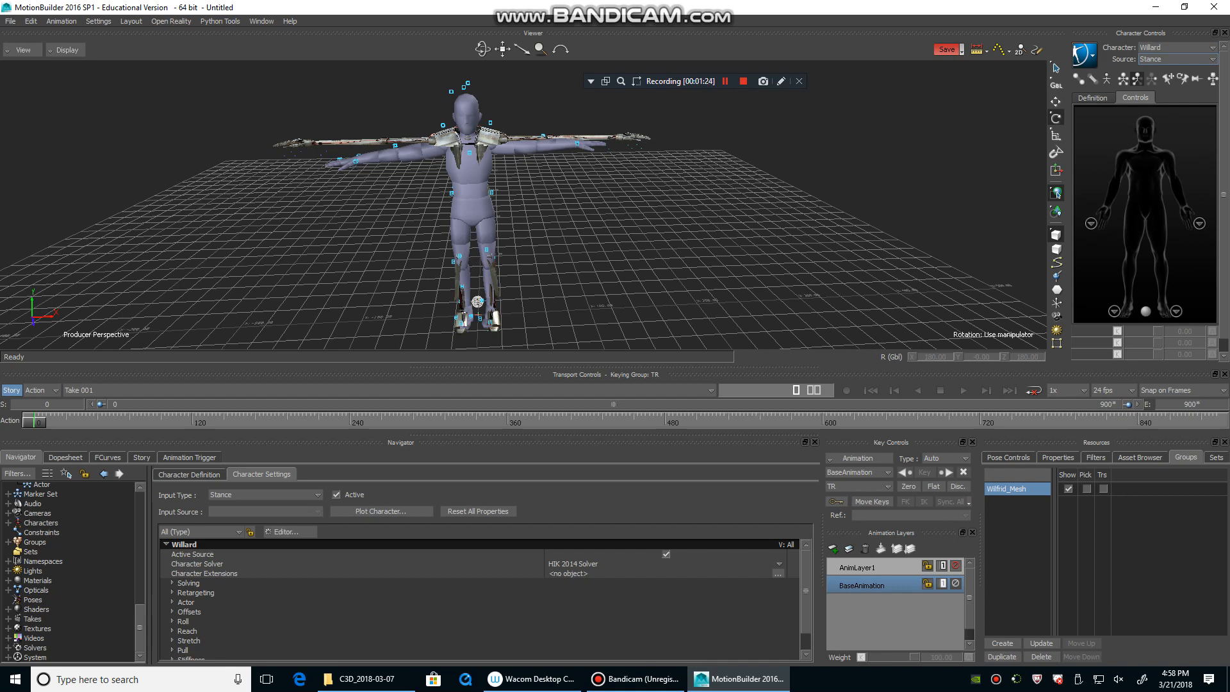
click(1175, 59)
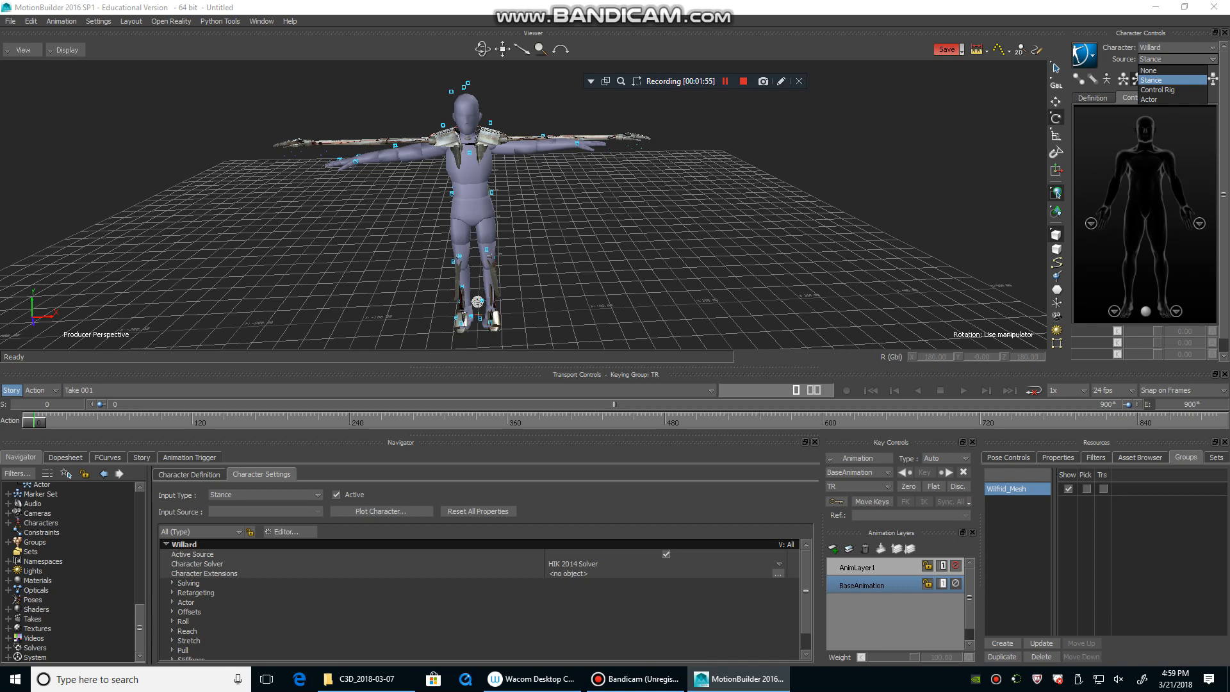
click(1150, 99)
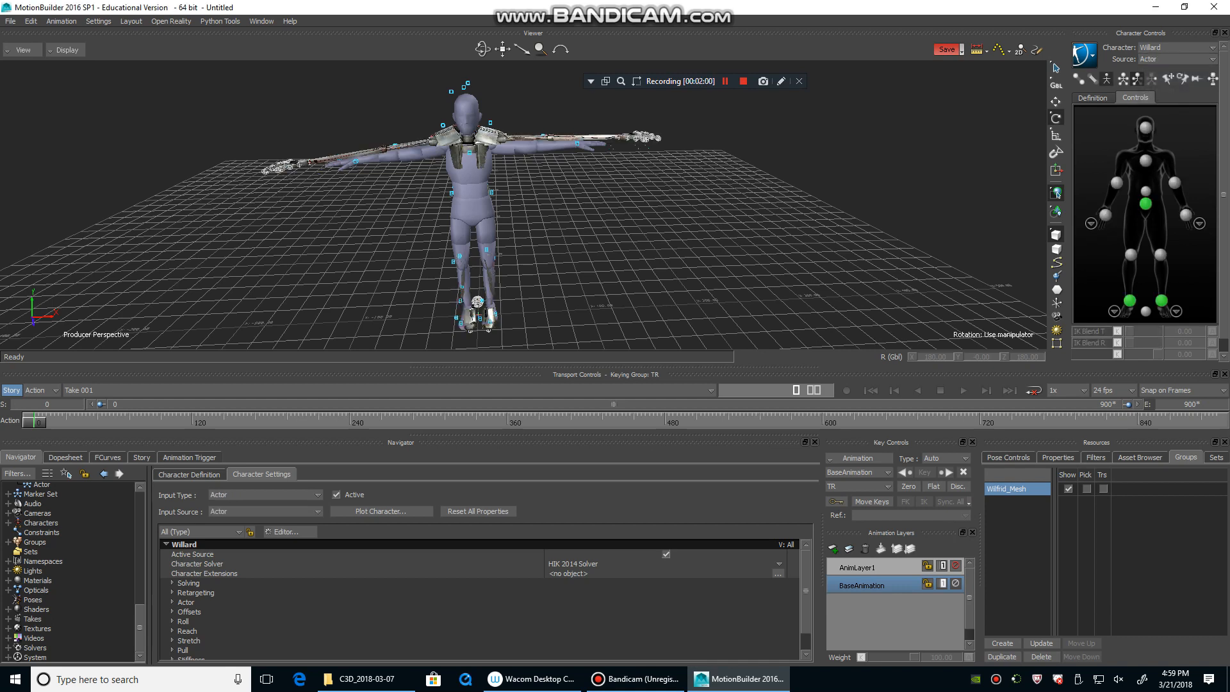
- Turn off the display of the Actor Body so only the robot mesh and the optical markers show
ctrl+shift+drag(525, 217, 532, 186)
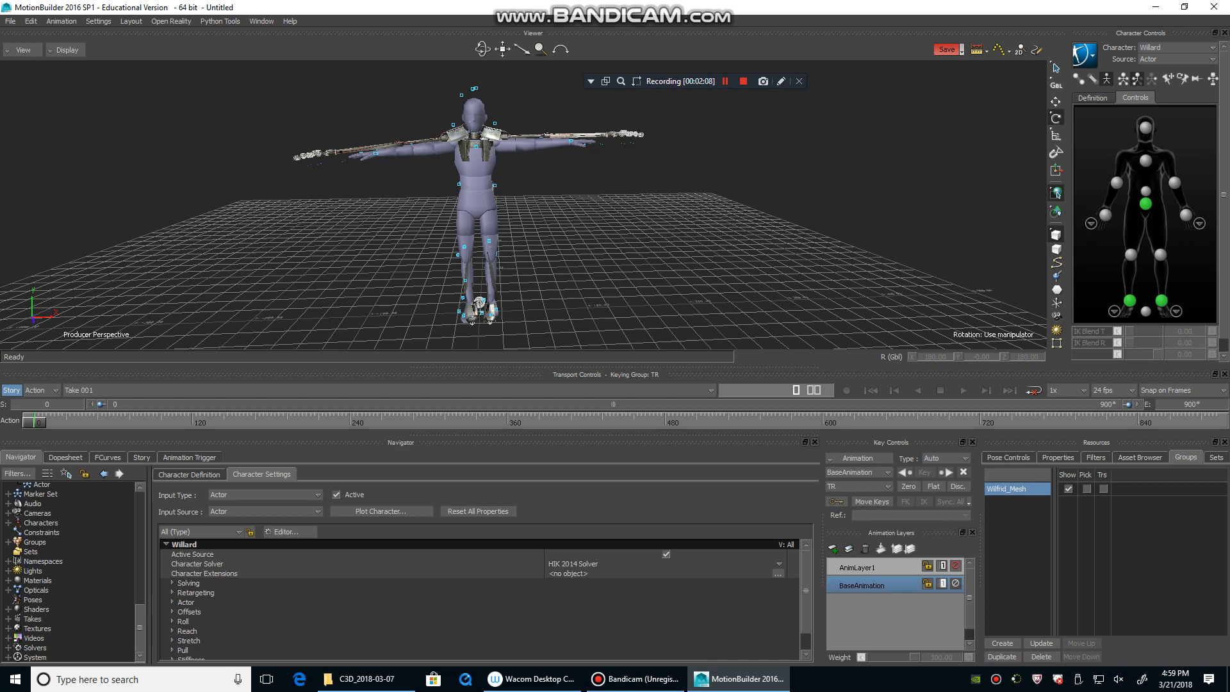
ctrl+drag(513, 218, 541, 206)
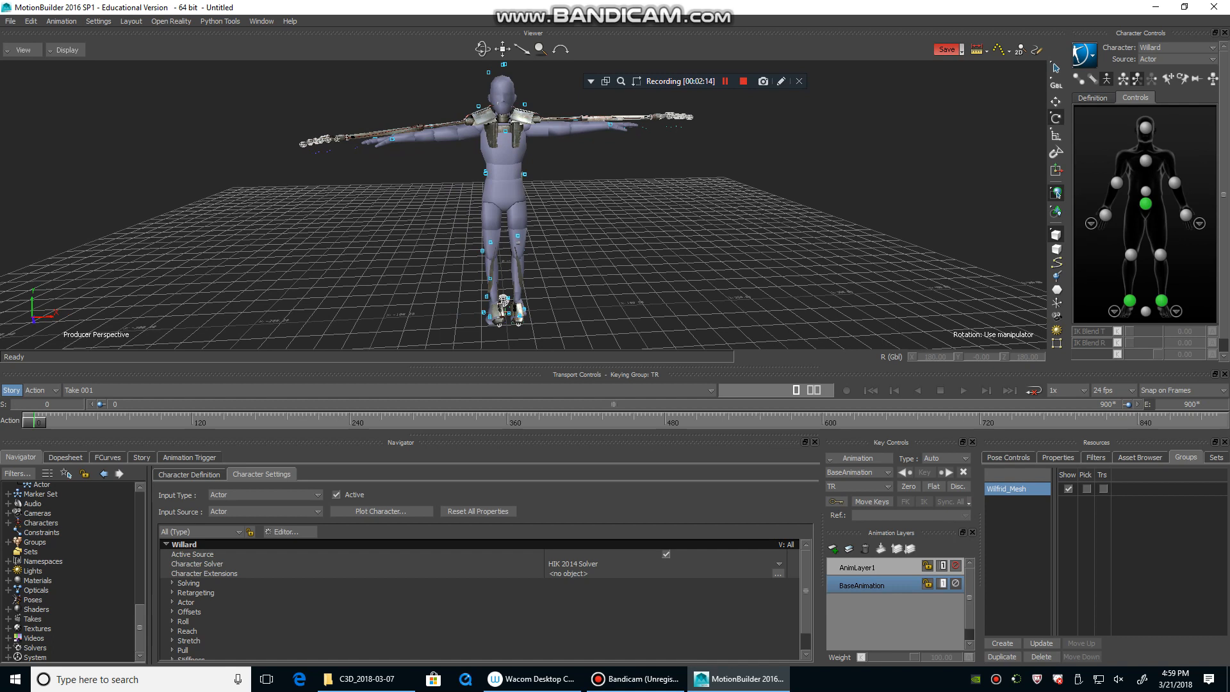
click(1084, 54)
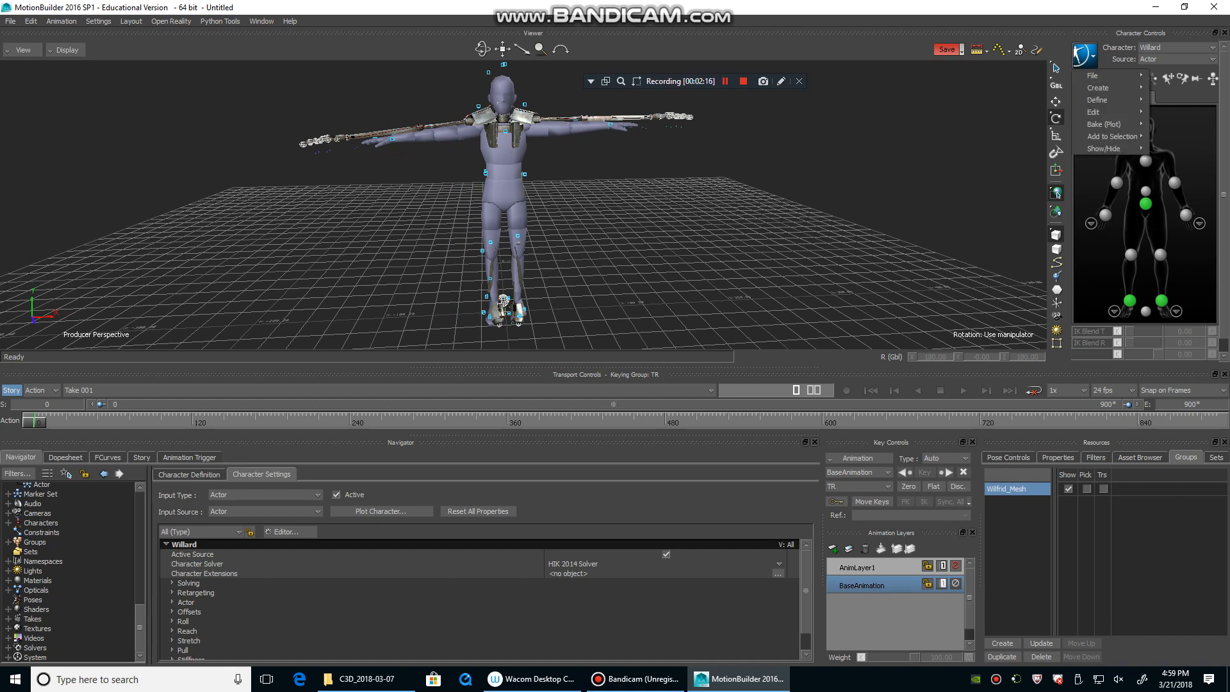
mouse_move(1114, 149)
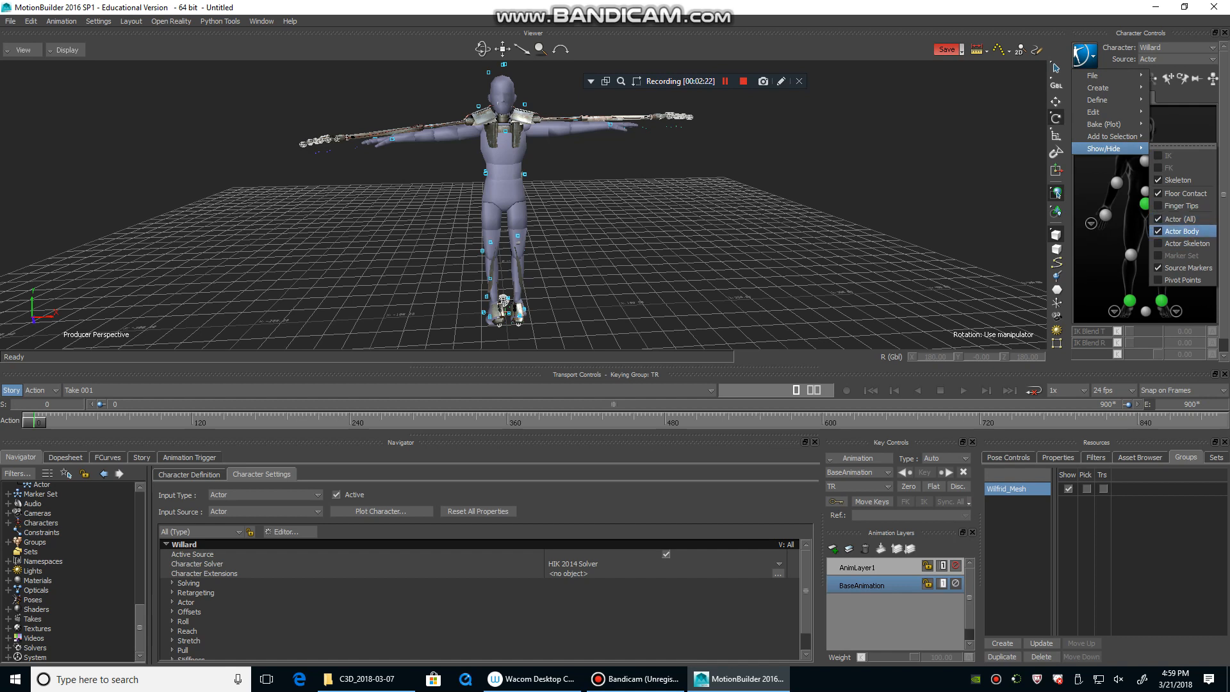
click(1182, 231)
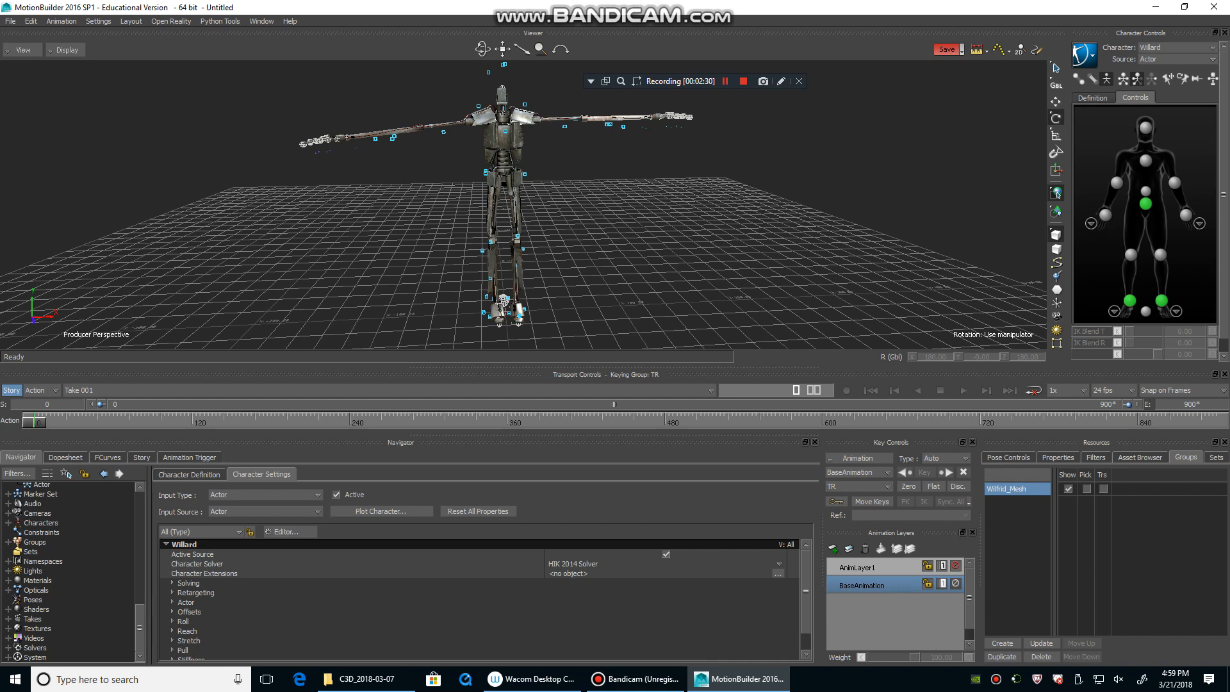
- Play and scrub through the take, examining from several angles how Willard's body and hands follow the captured motion
scroll(524, 205, down, 3)
scroll(523, 205, up, 3)
scroll(524, 205, down, 2)
ctrl+shift+drag(524, 205, 554, 189)
key(space)
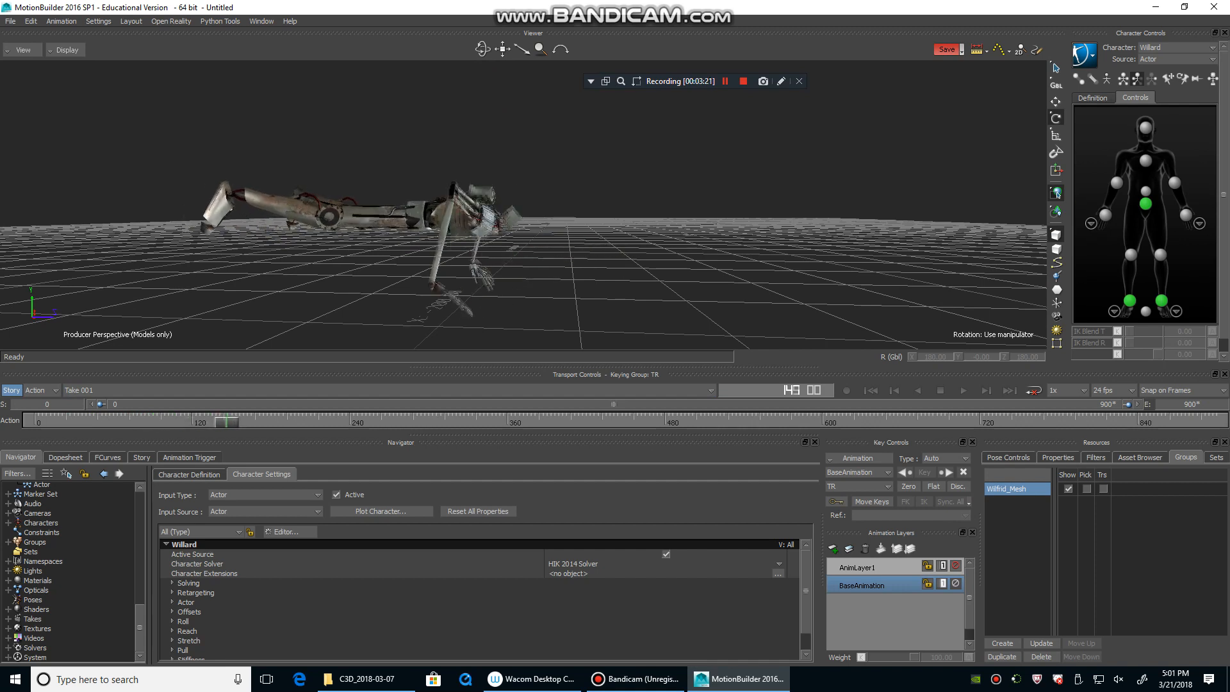
drag(315, 421, 318, 422)
ctrl+shift+drag(525, 192, 448, 228)
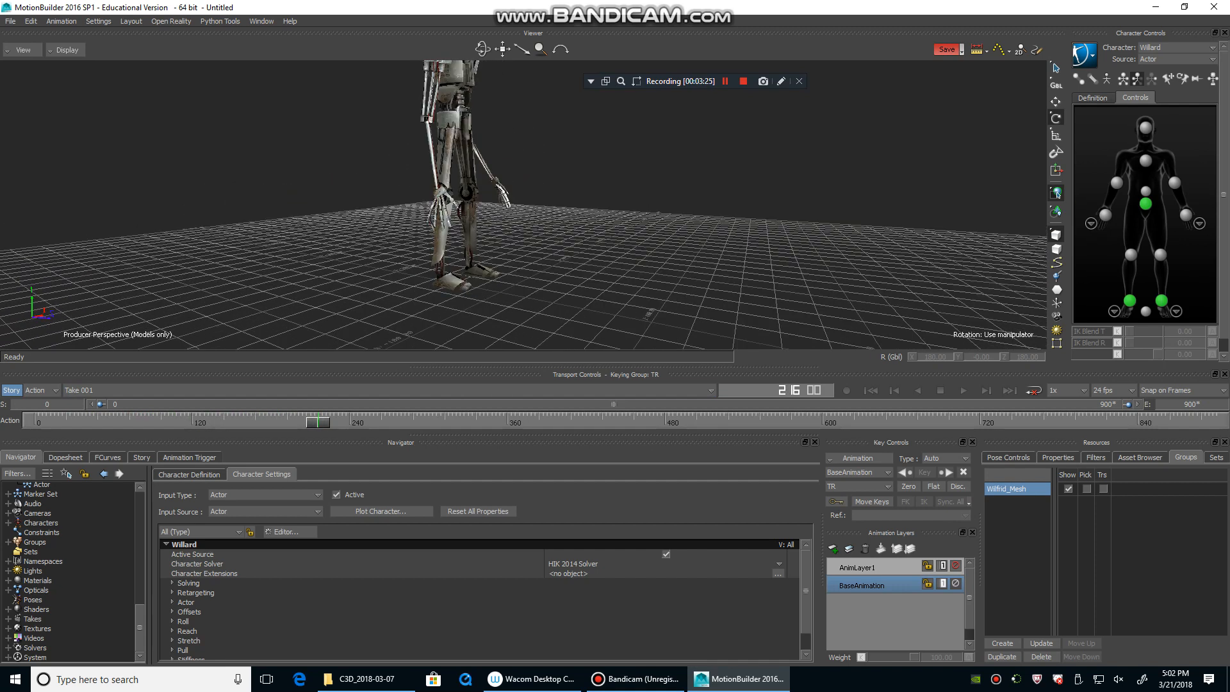
drag(318, 421, 358, 422)
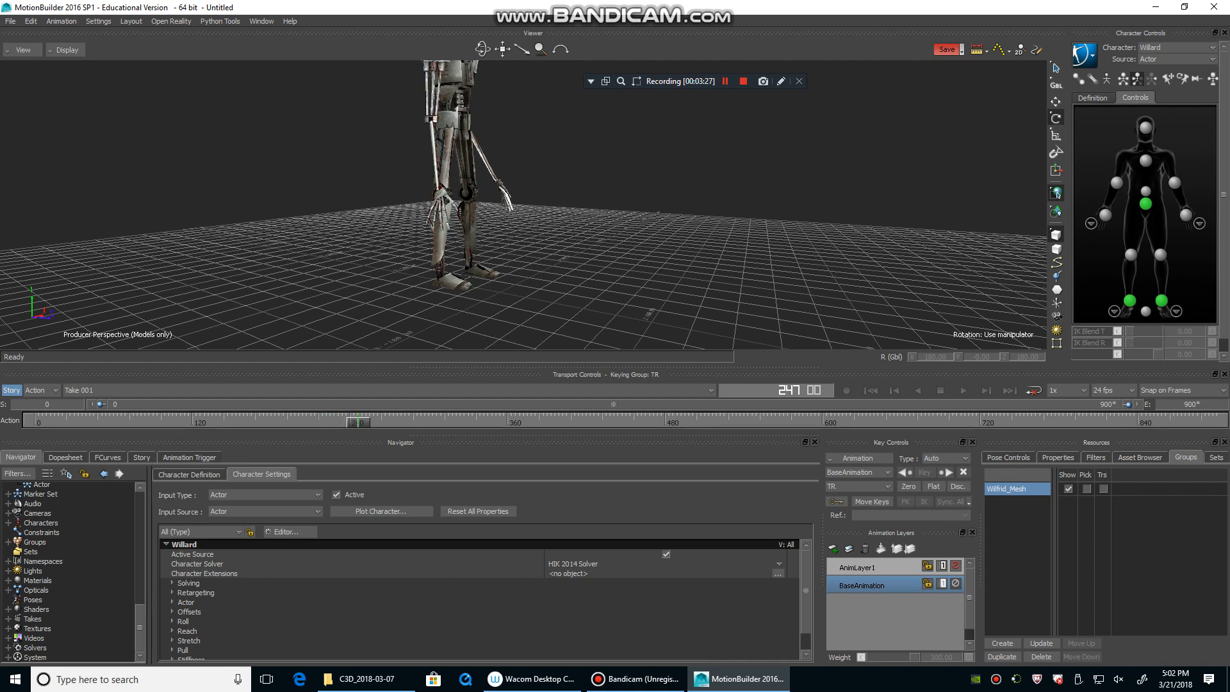
drag(359, 421, 509, 422)
ctrl+shift+drag(512, 282, 553, 224)
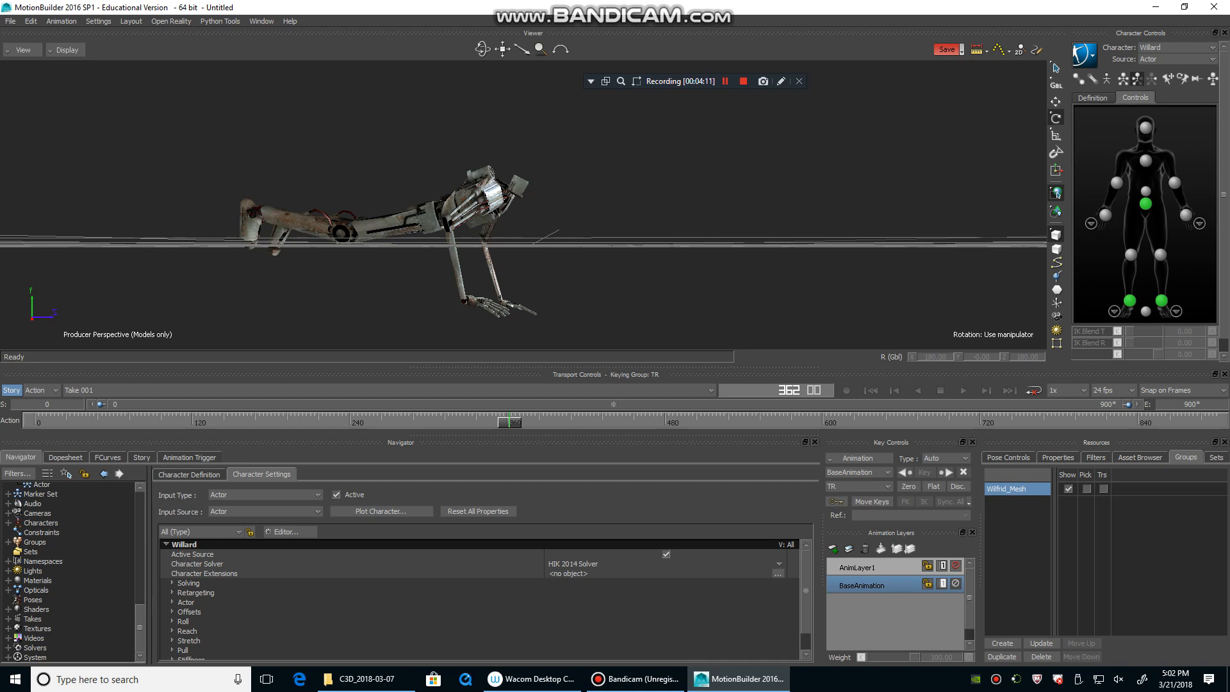
drag(510, 422, 146, 422)
ctrl+shift+drag(577, 193, 442, 225)
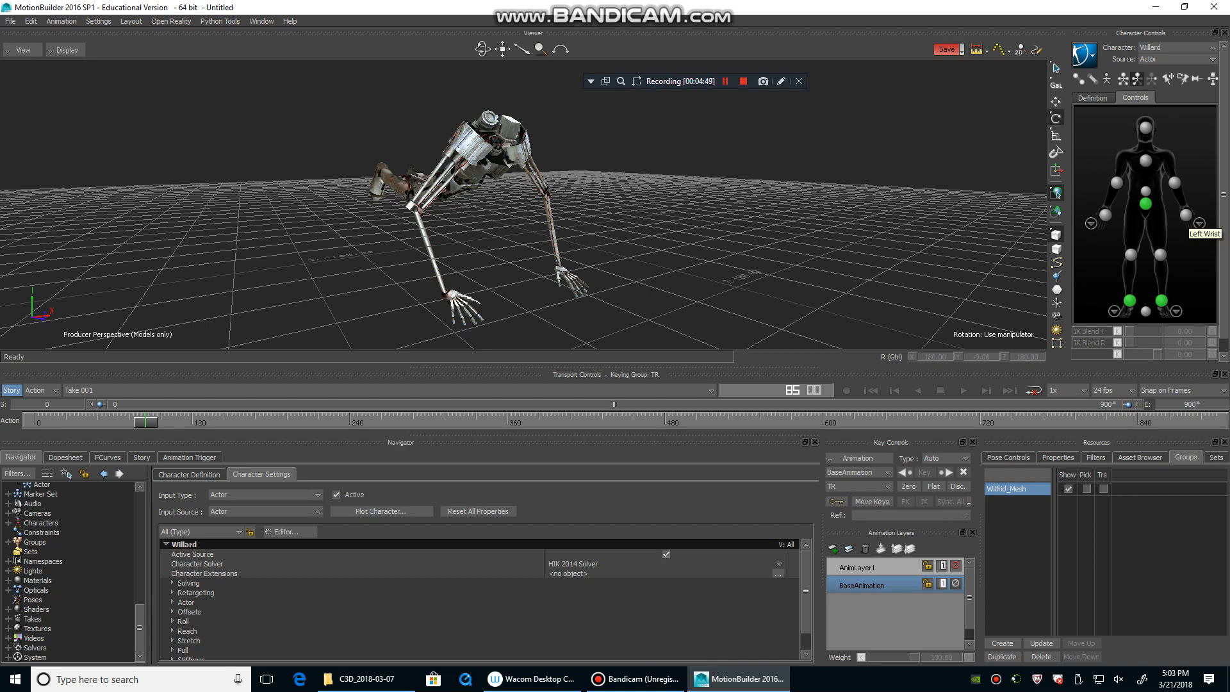
- Select both wrist effectors, set their IK Blend T to 100 and switch the viewer to X-Ray display
click(1105, 214)
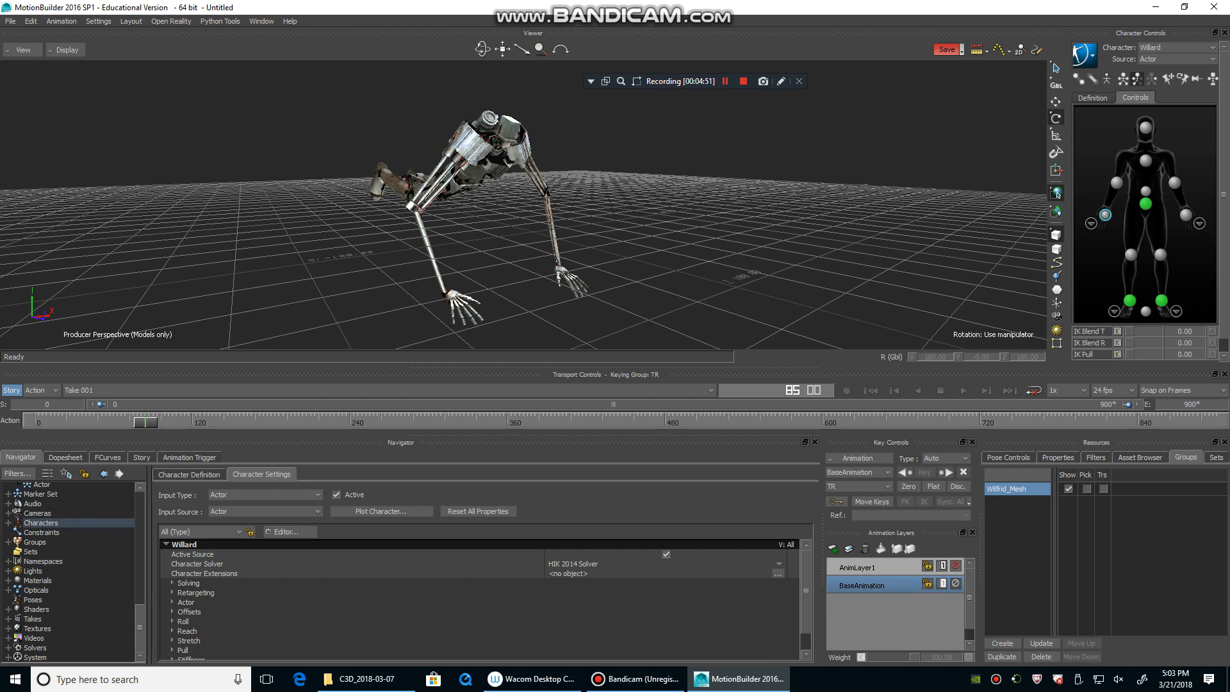
shift+click(1186, 215)
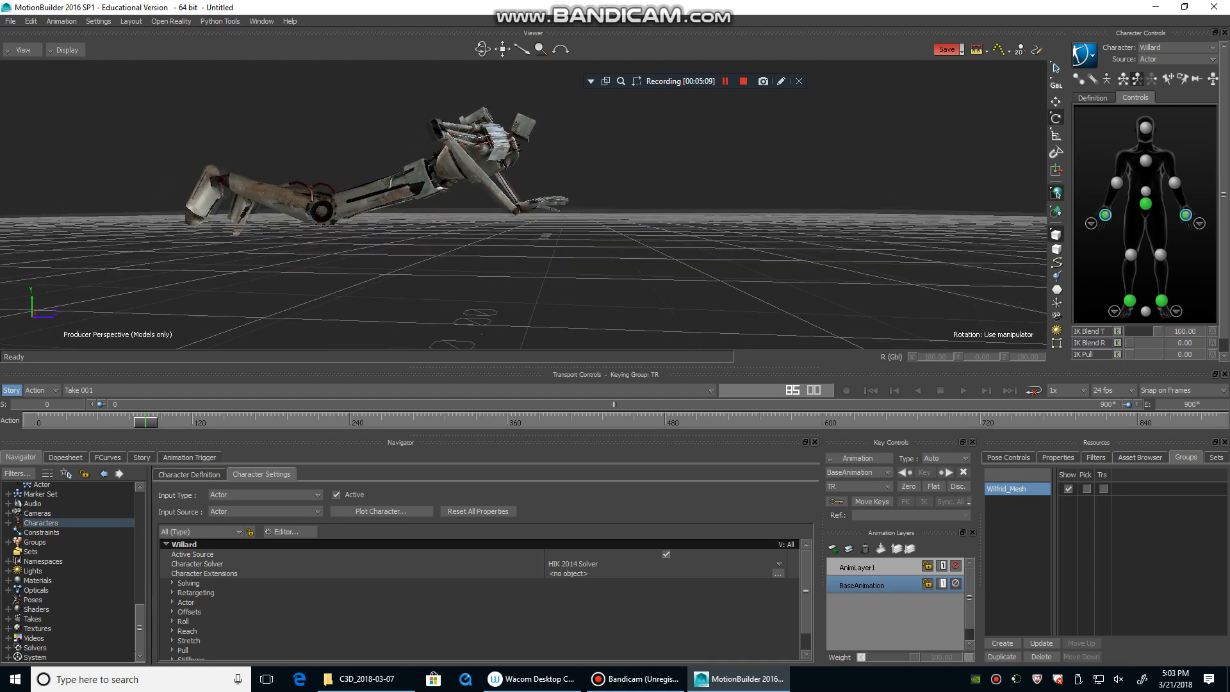
key(ctrl+a)
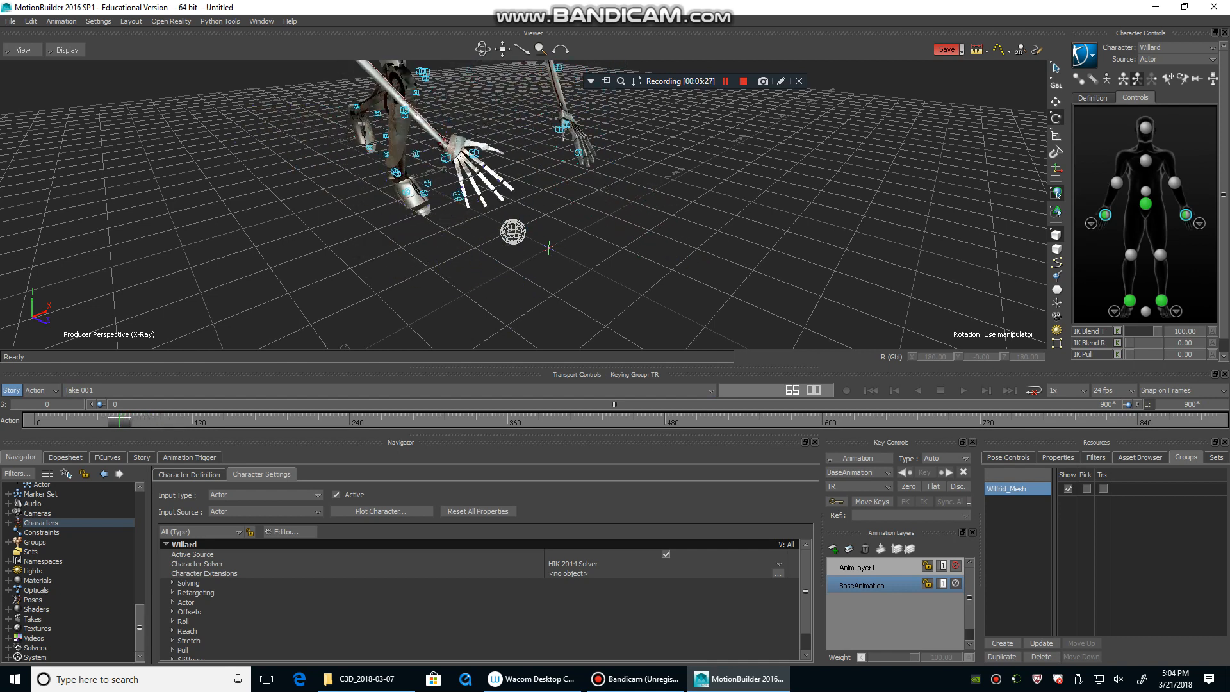
mouse_move(523, 205)
ctrl+mouse_down()
mouse_move(487, 240)
mouse_move(539, 205)
mouse_move(539, 220)
ctrl+mouse_up()
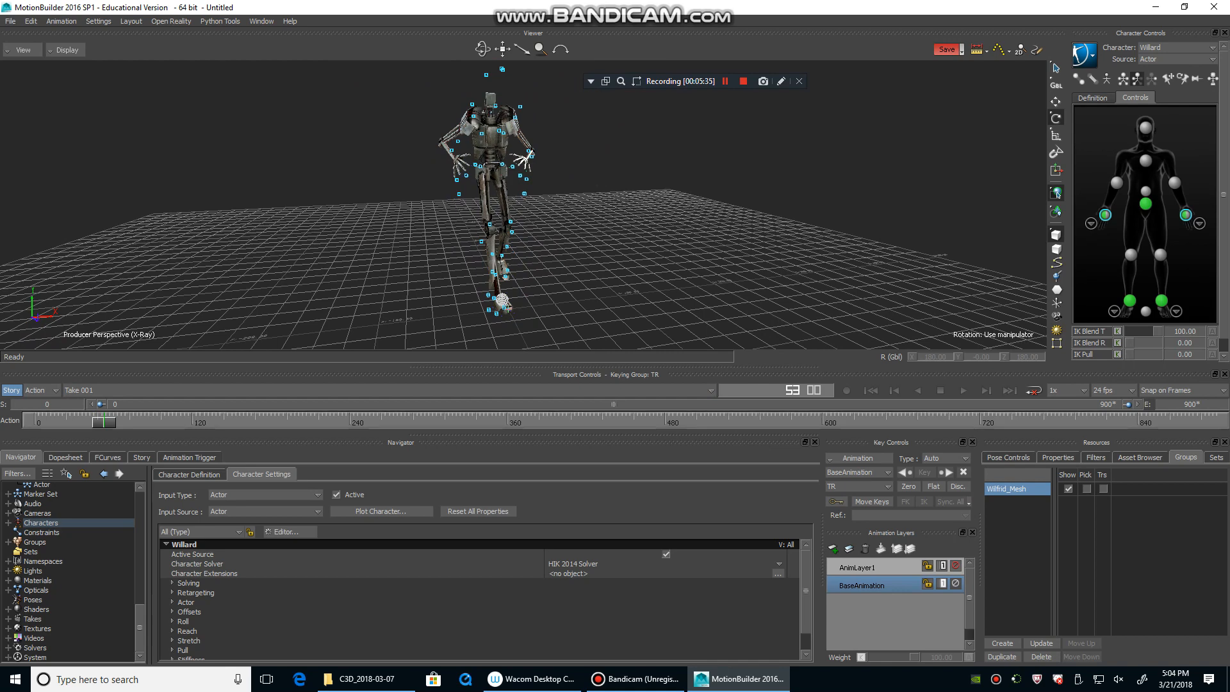
ctrl+shift+drag(512, 205, 558, 195)
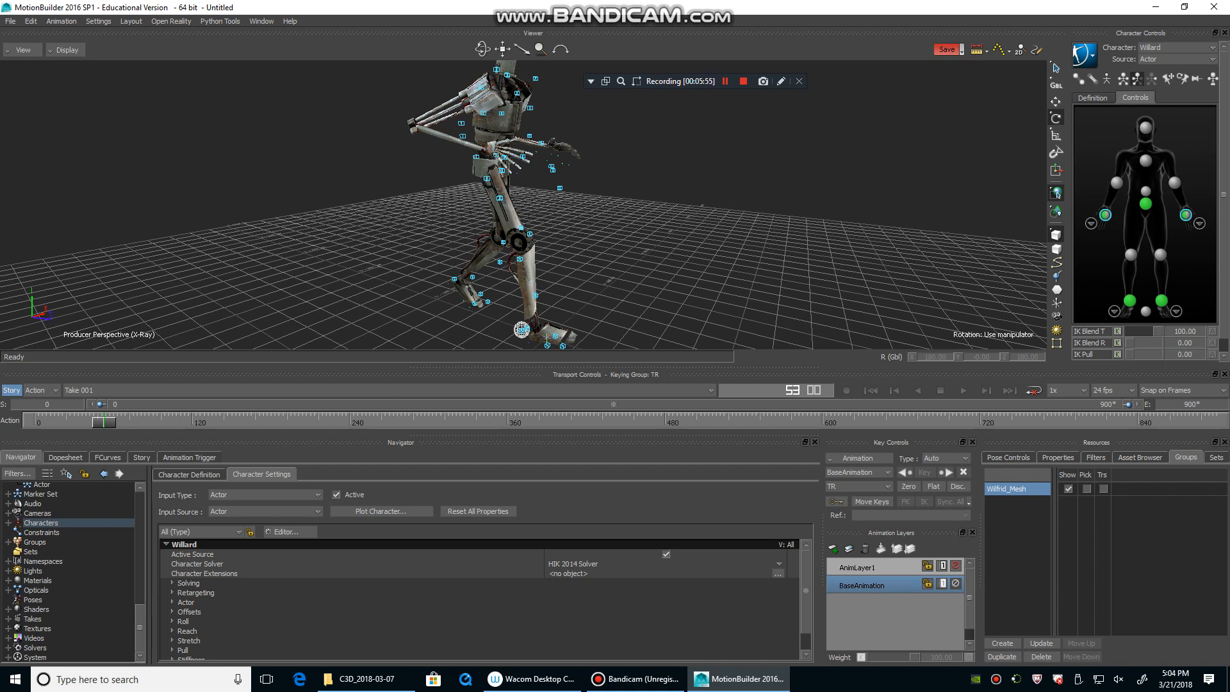
- Set both wrists' IK Blend T to 0 and key IK Blend T and IK Blend R at frame 61
drag(1157, 331, 1127, 331)
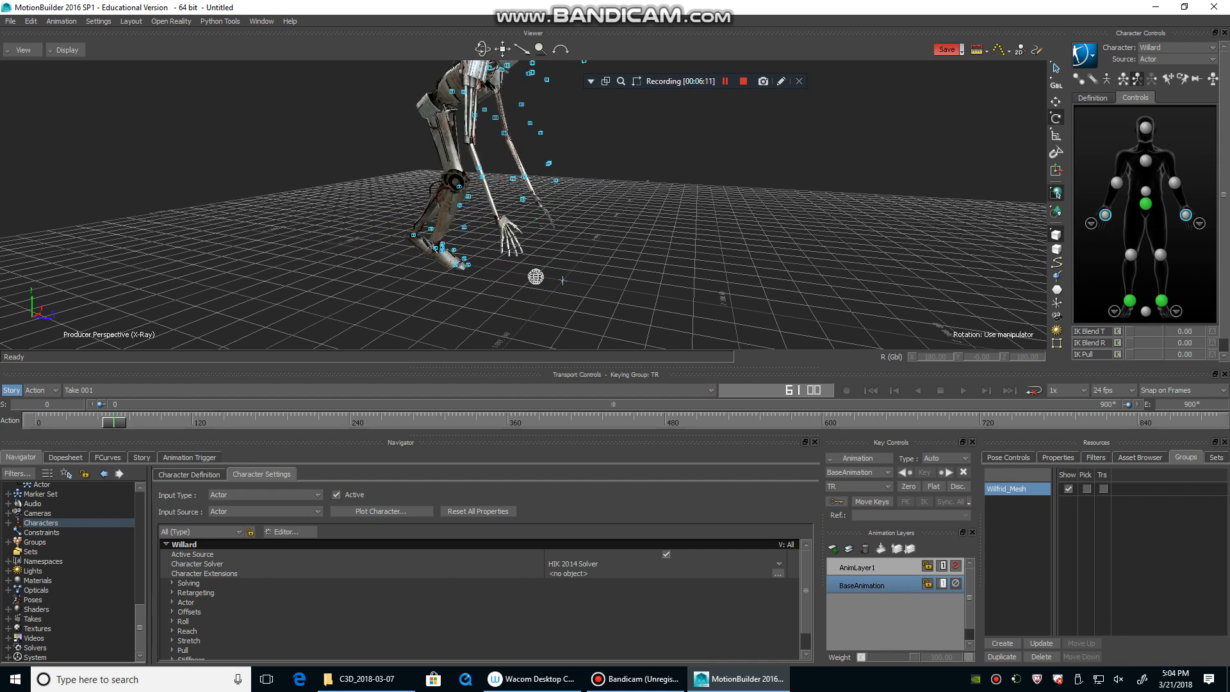
click(1092, 331)
click(1091, 343)
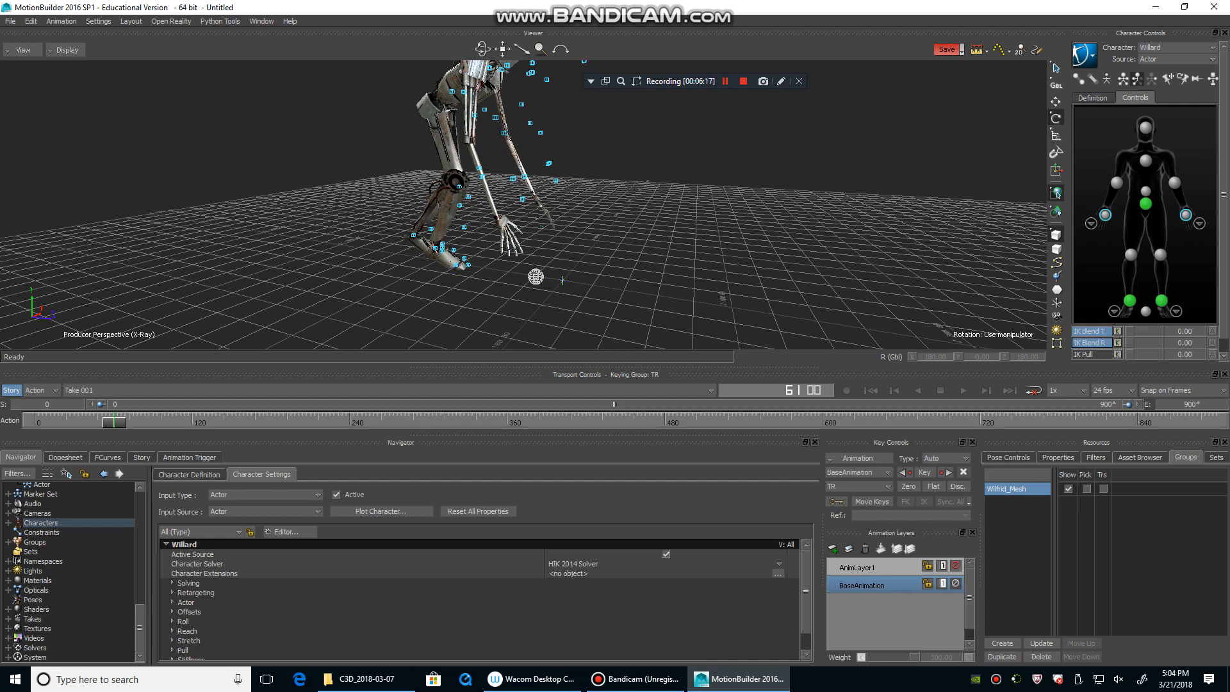
click(1117, 331)
click(1117, 343)
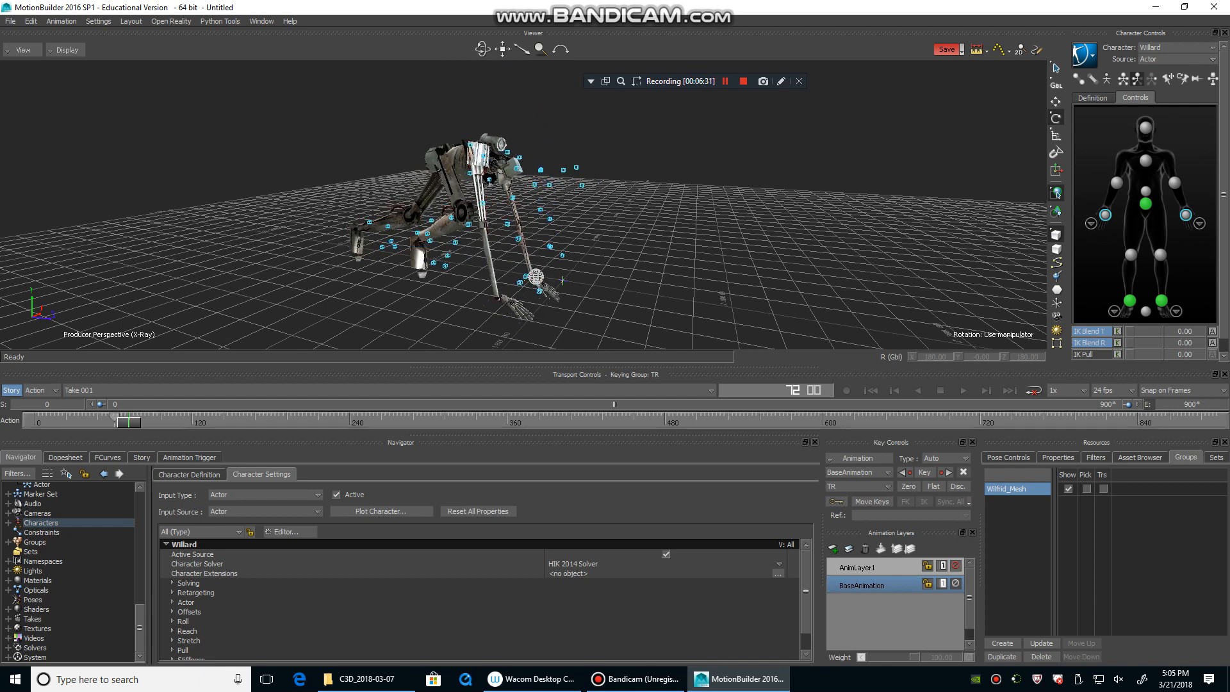
- Set both wrists' IK Blend T and IK Blend R to 100 at frame 71 and key them
ctrl+shift+drag(563, 281, 569, 243)
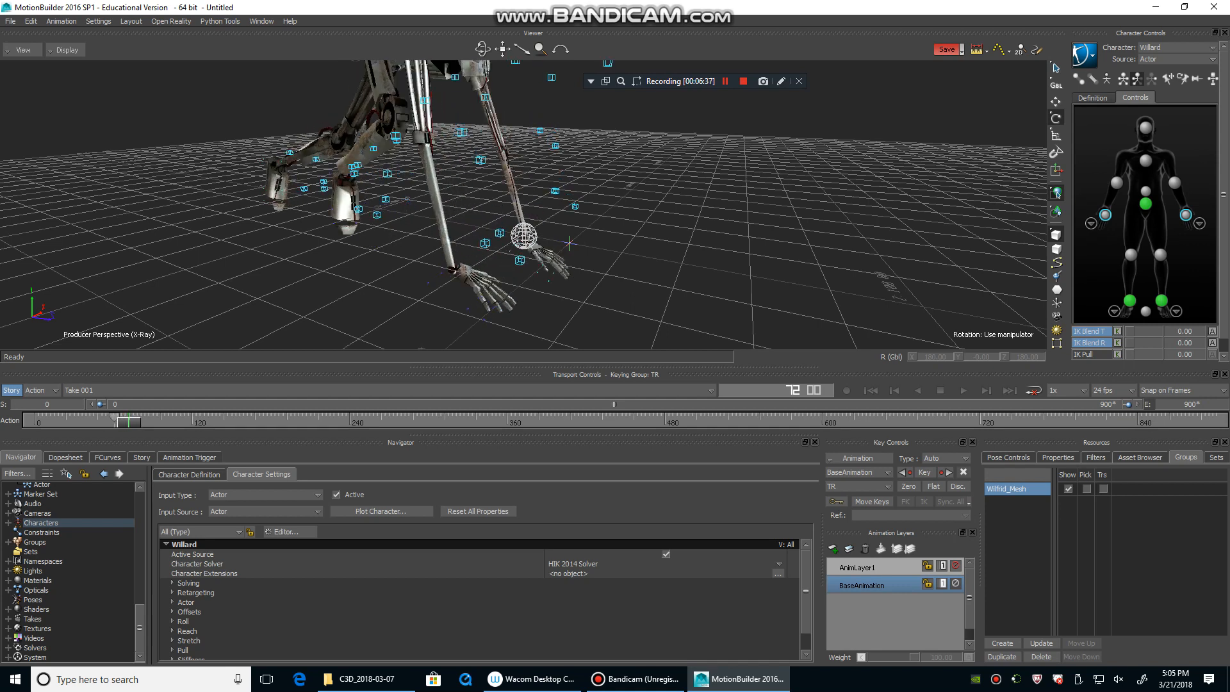
key(Left)
key(Left)
key(Left)
key(Left)
key(Right)
key(Right)
key(Right)
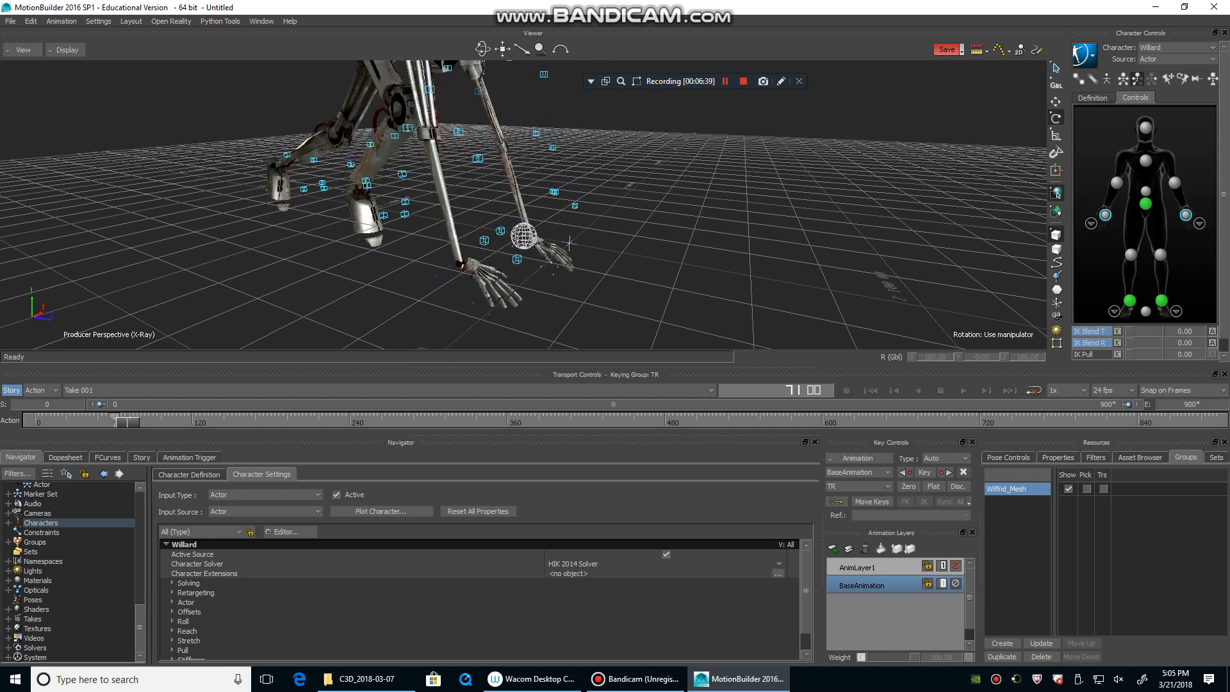
drag(1130, 331, 1159, 343)
click(1117, 331)
click(1117, 342)
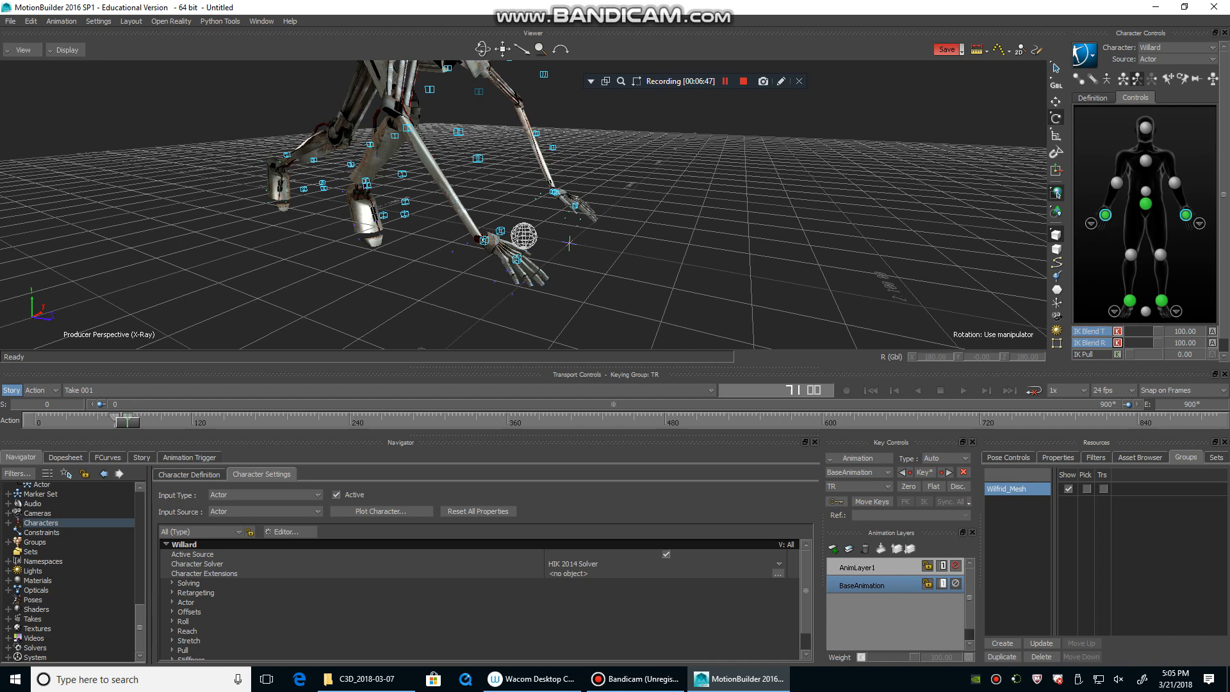
- Check the hand contact across the floor section and key both wrists' IK Blend T and R at 100 on frame 171
drag(127, 422, 113, 422)
ctrl+drag(524, 235, 469, 307)
drag(113, 422, 186, 422)
ctrl+shift+drag(478, 269, 537, 240)
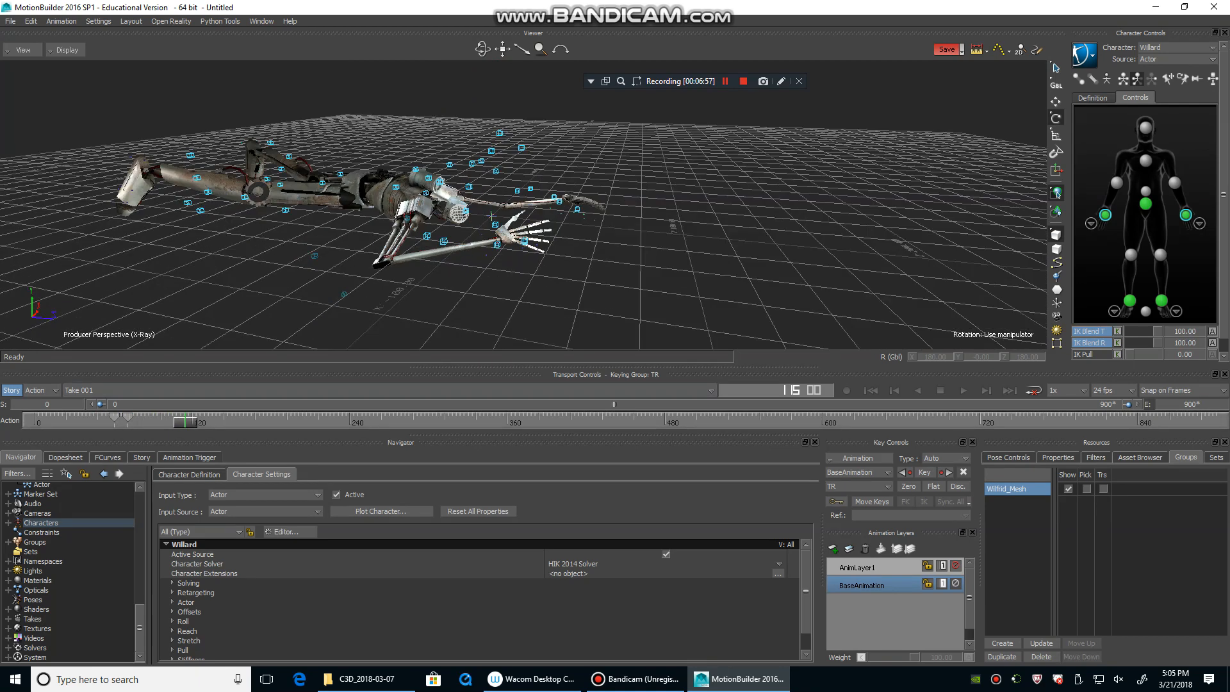
drag(185, 422, 258, 422)
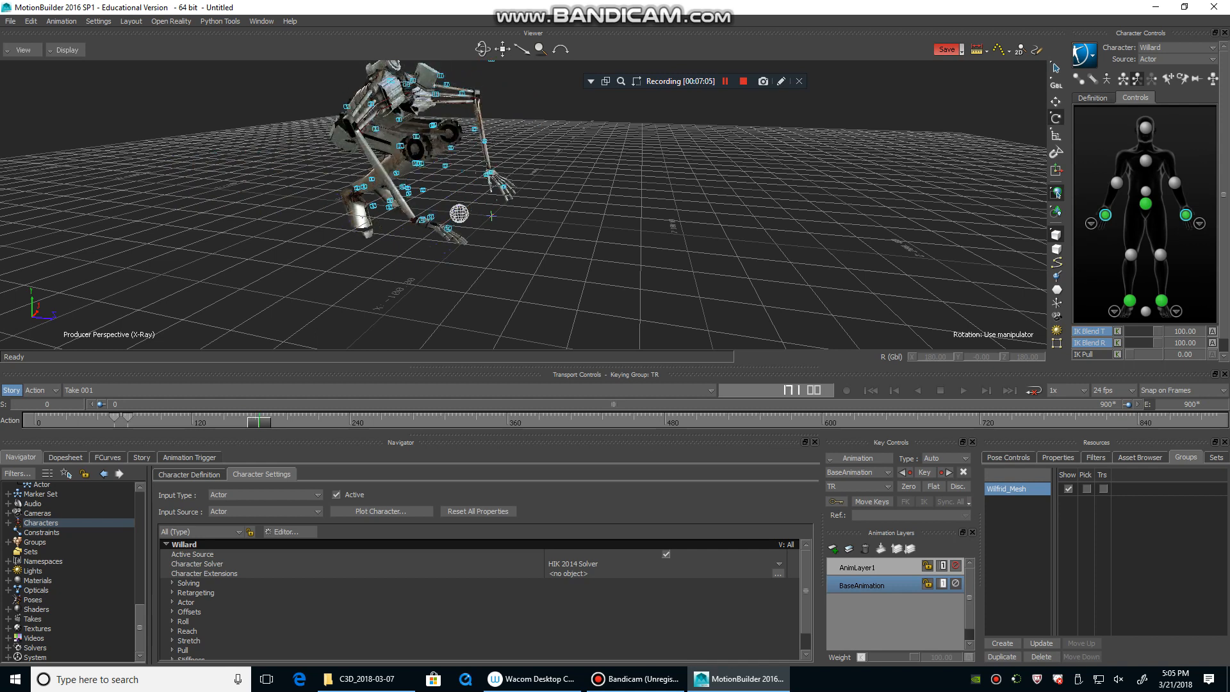
shift+drag(492, 216, 471, 228)
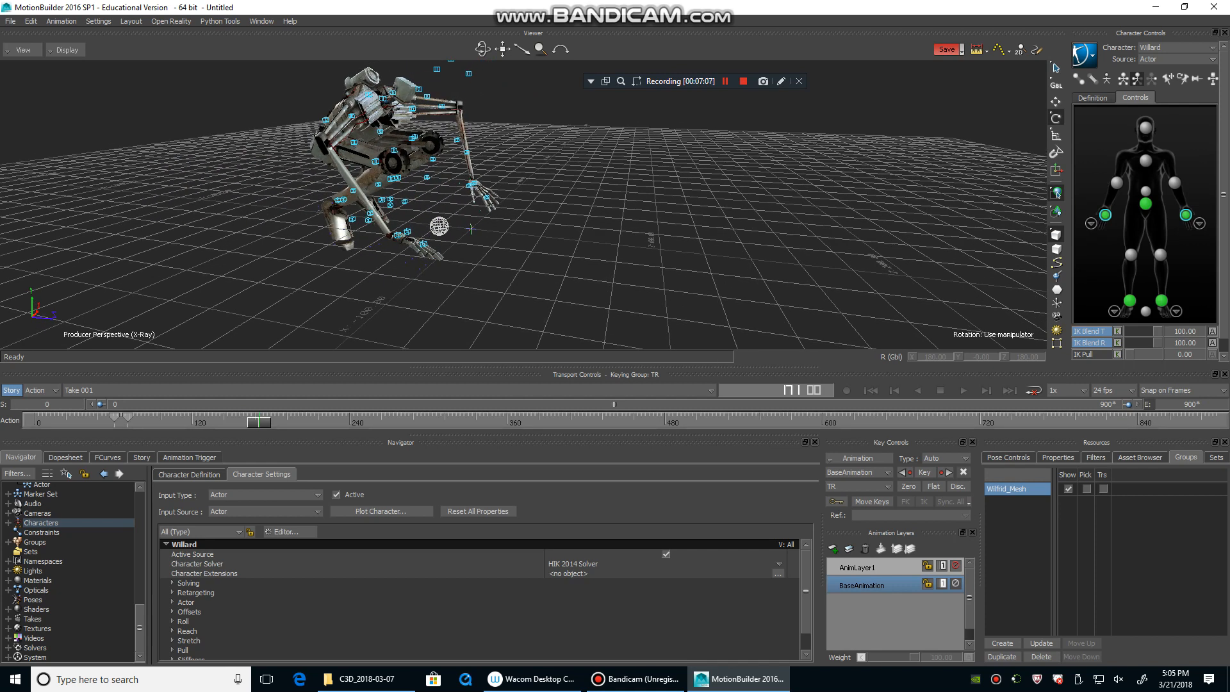
key(k)
- Key both wrists' IK Blend T and R at 0 on frame 179 and scrub back through the hand contact to check it
key(Right)
key(Right)
key(Right)
key(Right)
key(Right)
key(Right)
key(Right)
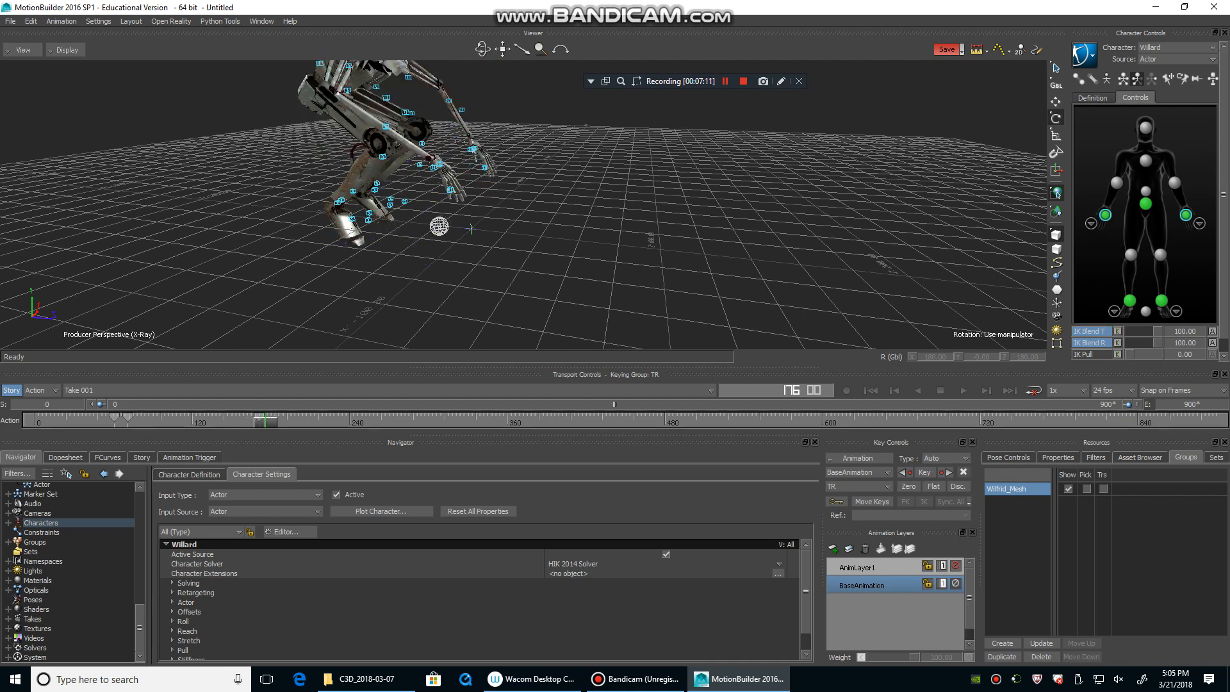
key(Right)
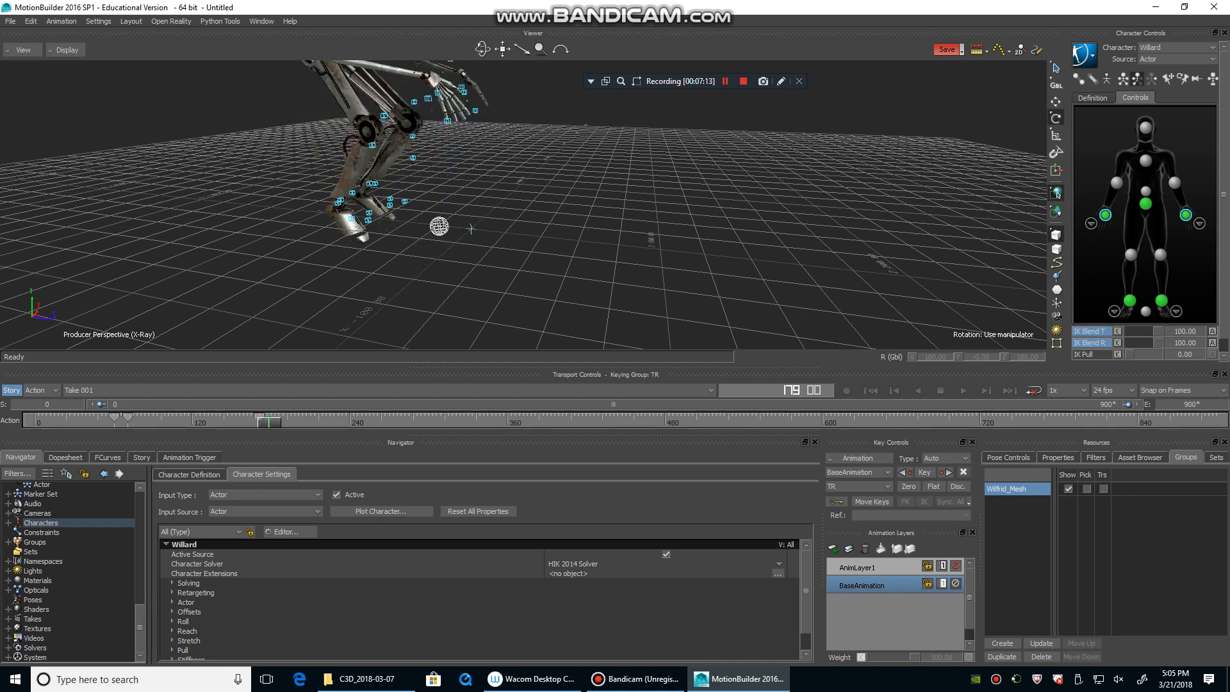
shift+drag(499, 167, 458, 269)
drag(1158, 331, 1129, 343)
ctrl+shift+drag(576, 205, 455, 206)
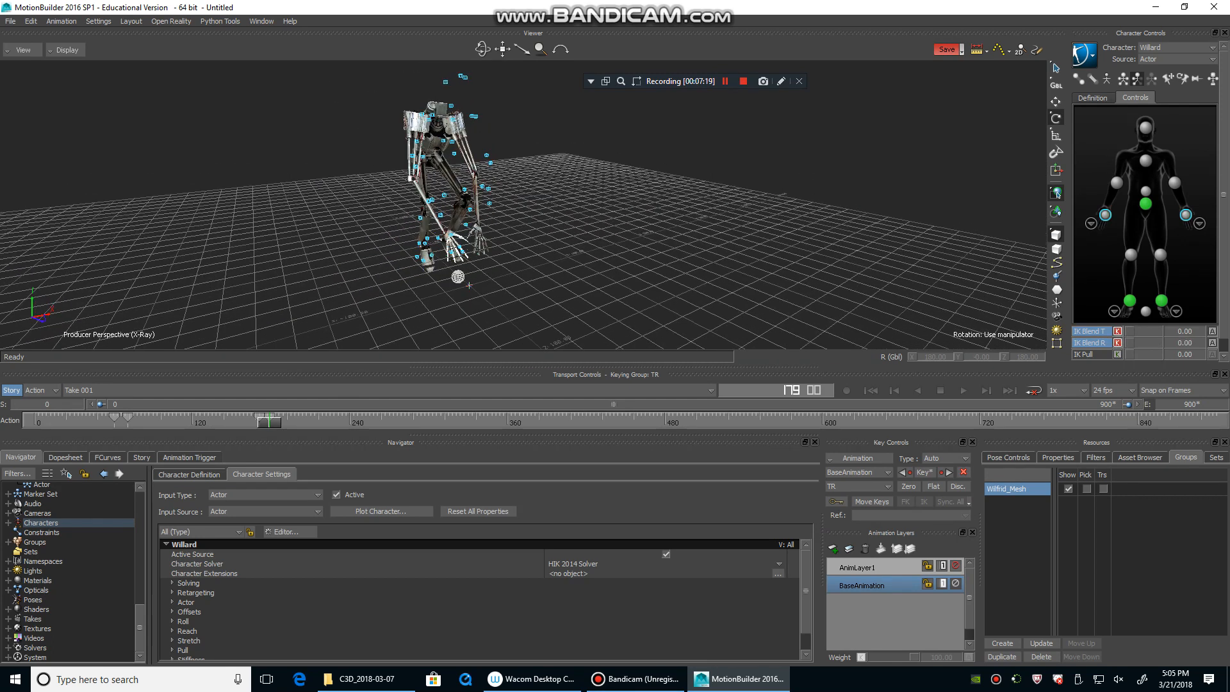
drag(269, 422, 116, 421)
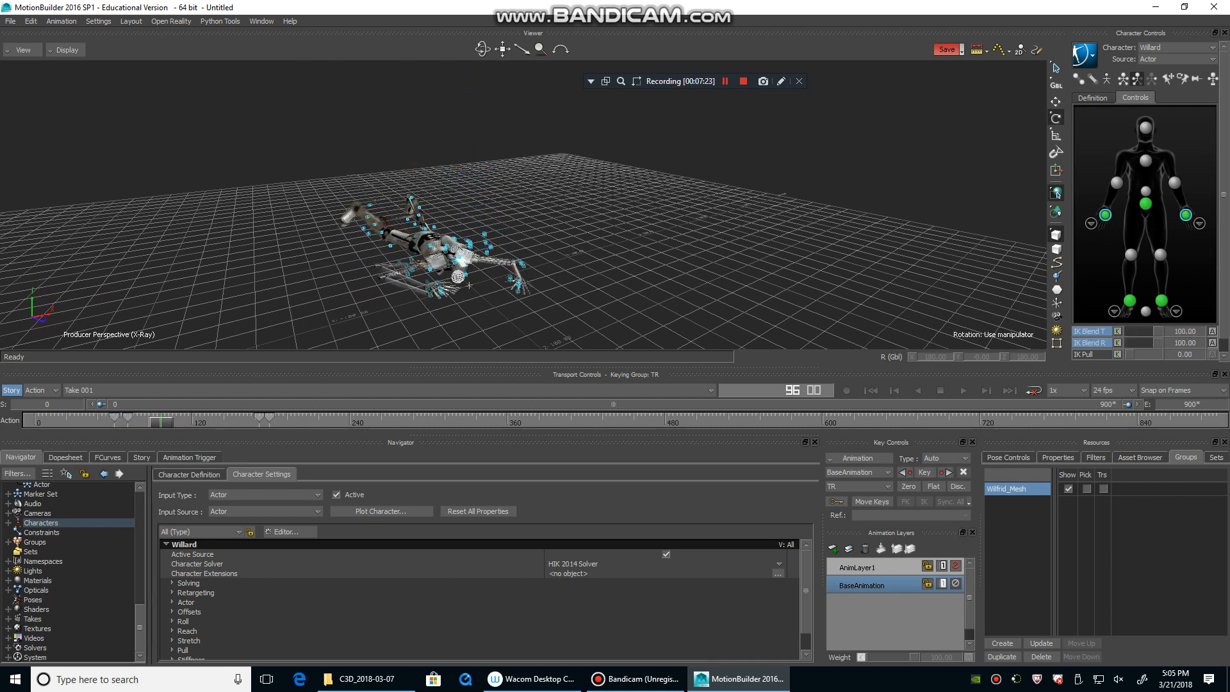
drag(261, 422, 96, 422)
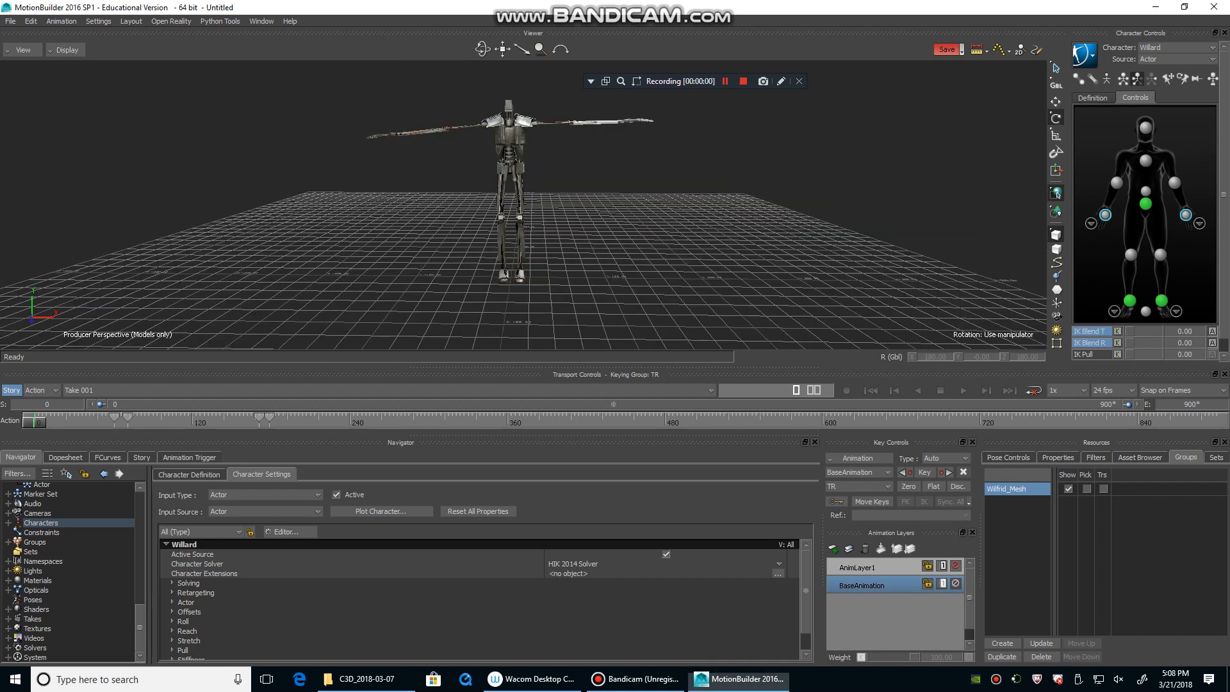
- Switch the viewer to X-Ray display and bake Willard's motion to an FK/IK Control Rig, plotted on frame at 30 FPS
mouse_move(513, 218)
ctrl+shift+mouse_down()
mouse_move(522, 240)
mouse_move(544, 224)
mouse_move(544, 205)
mouse_move(564, 205)
mouse_move(506, 216)
ctrl+shift+mouse_up()
key(ctrl+a)
key(ctrl+a)
click(1084, 55)
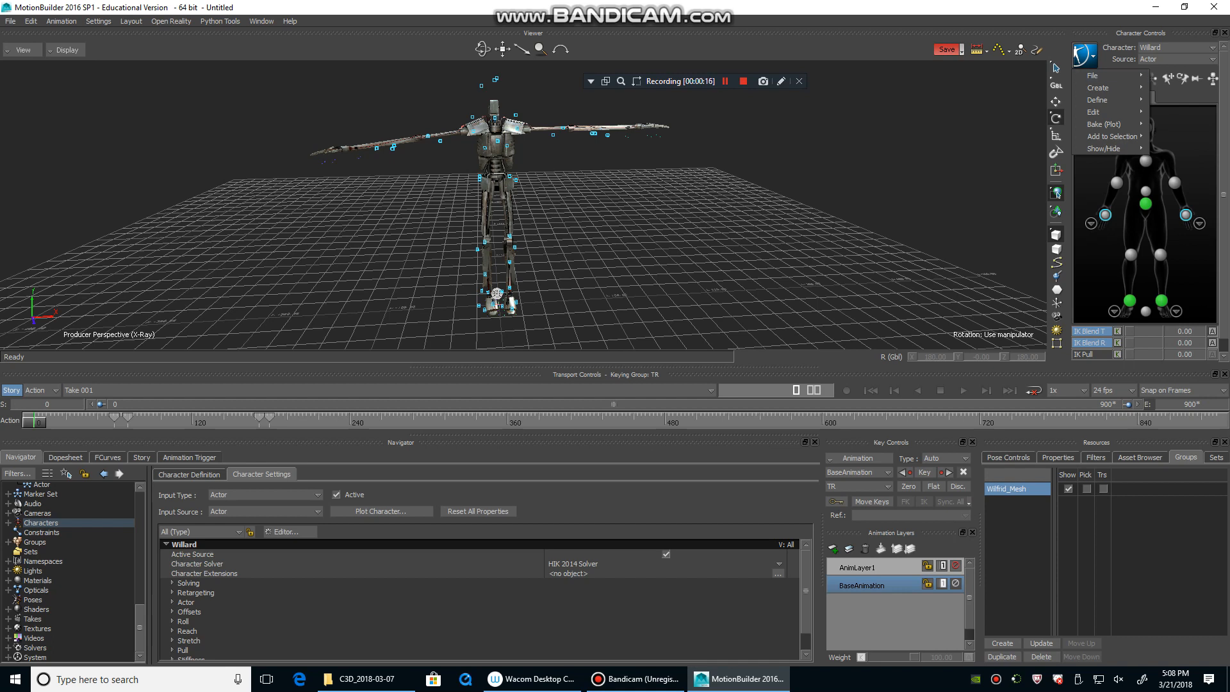
mouse_move(1103, 125)
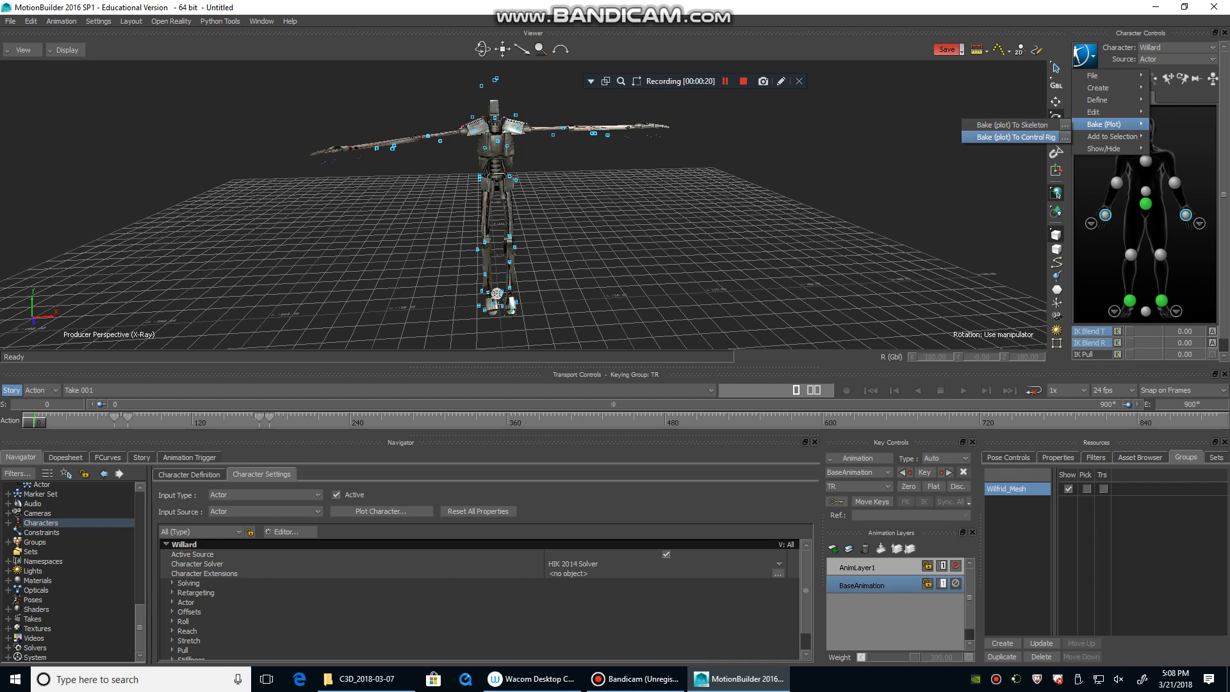
click(1016, 137)
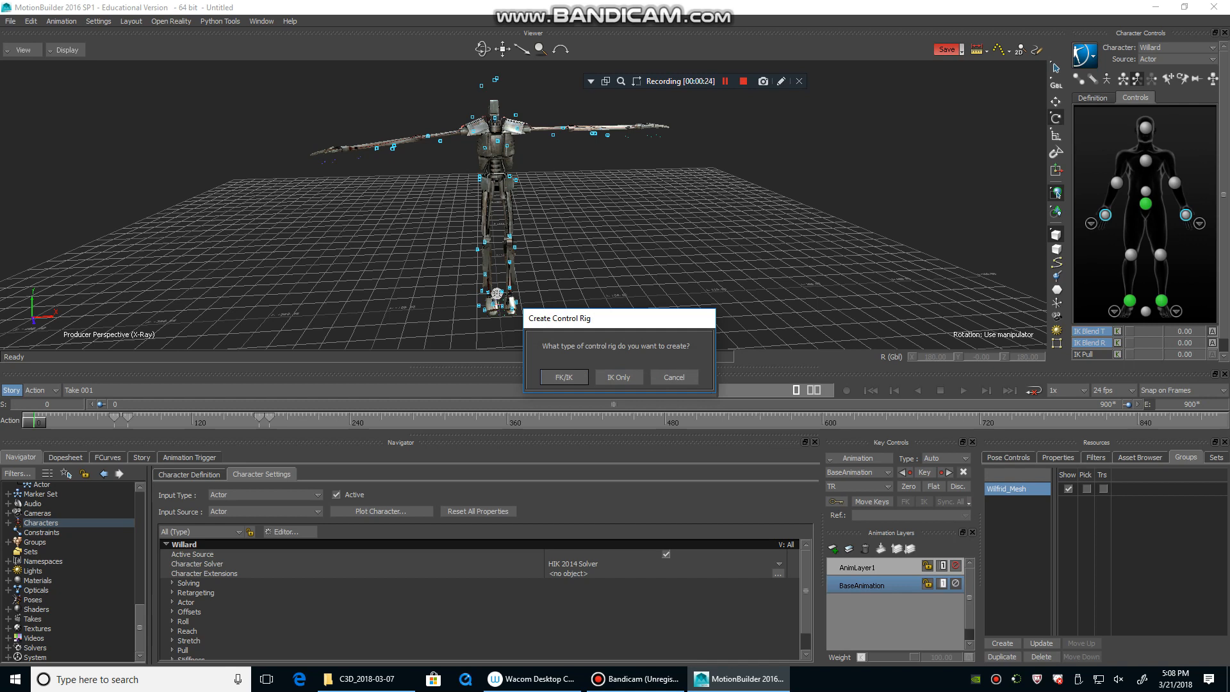
key(Return)
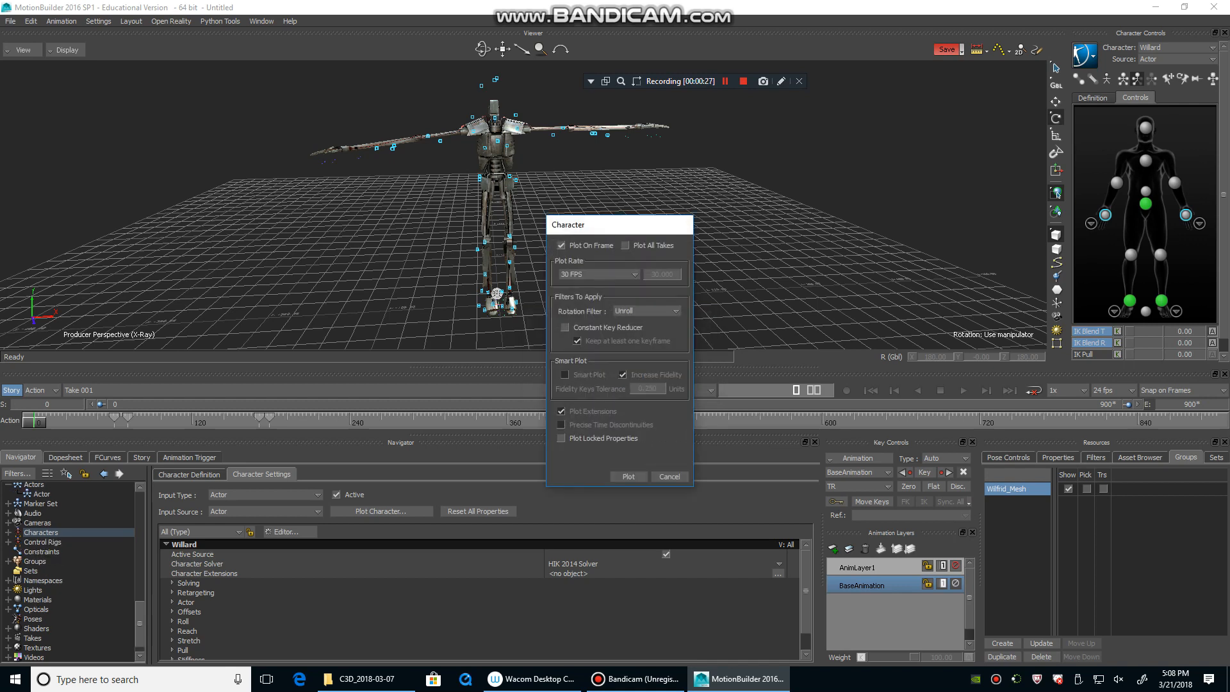
drag(643, 227, 609, 146)
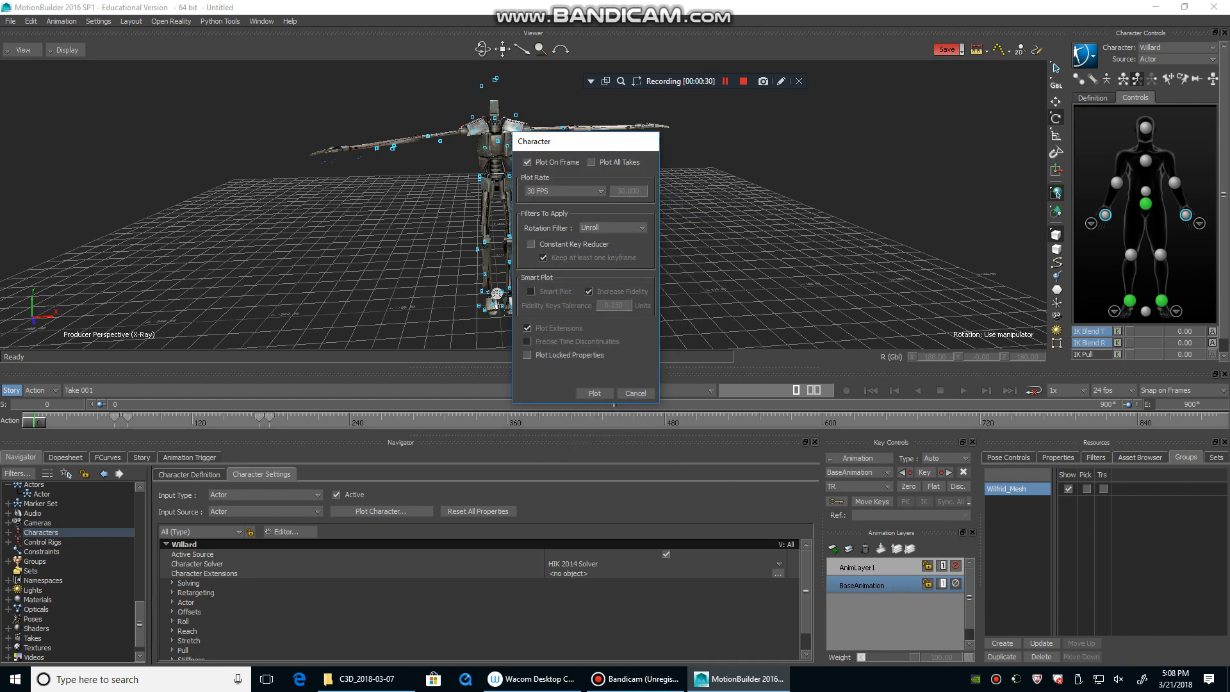
click(595, 393)
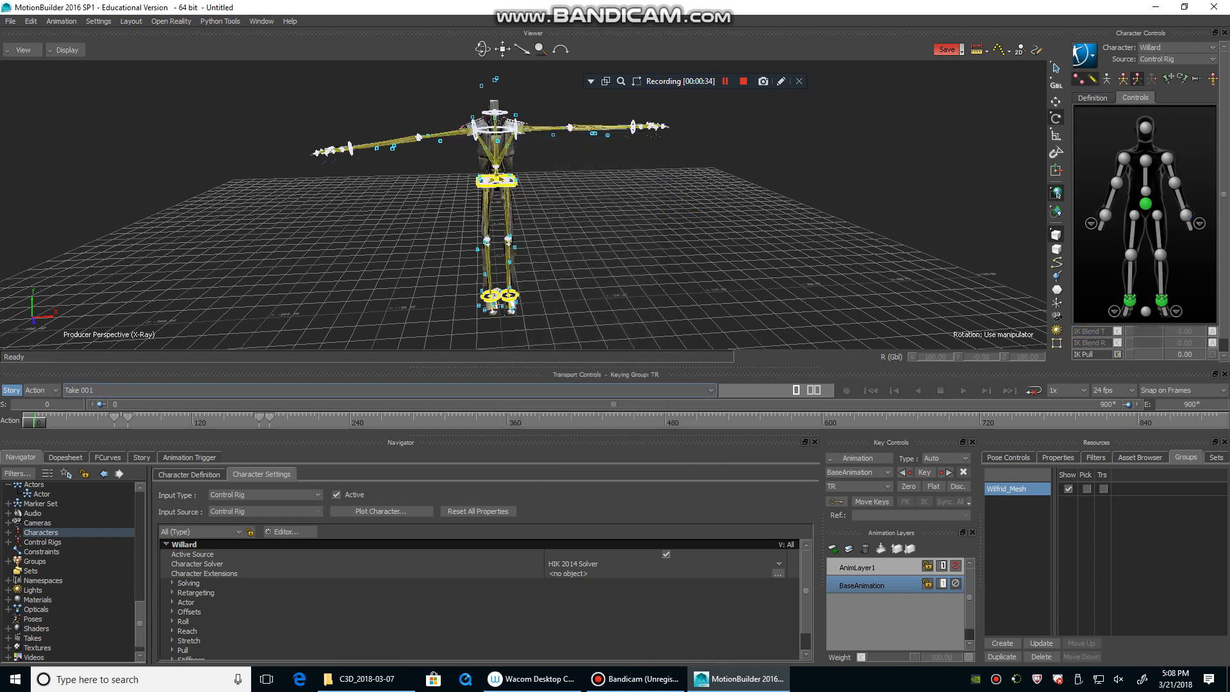
- Play the baked Control Rig motion through to frame 226 to review it
scroll(524, 205, up, 2)
ctrl+shift+drag(523, 205, 571, 215)
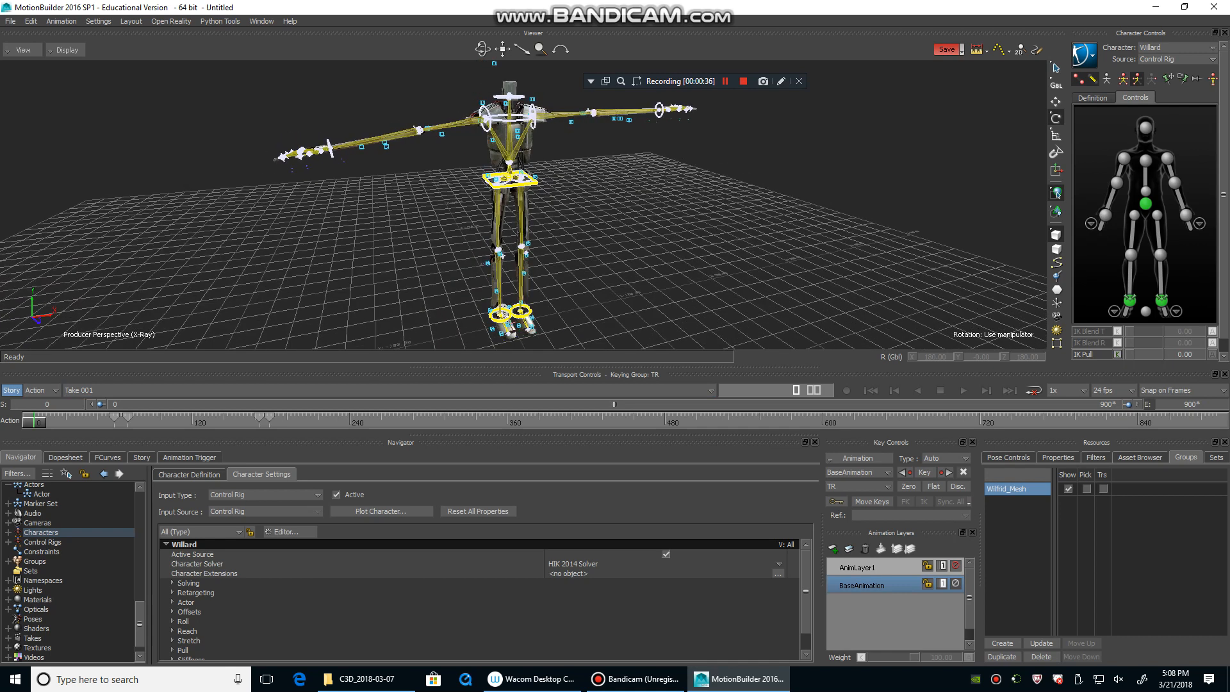
key(space)
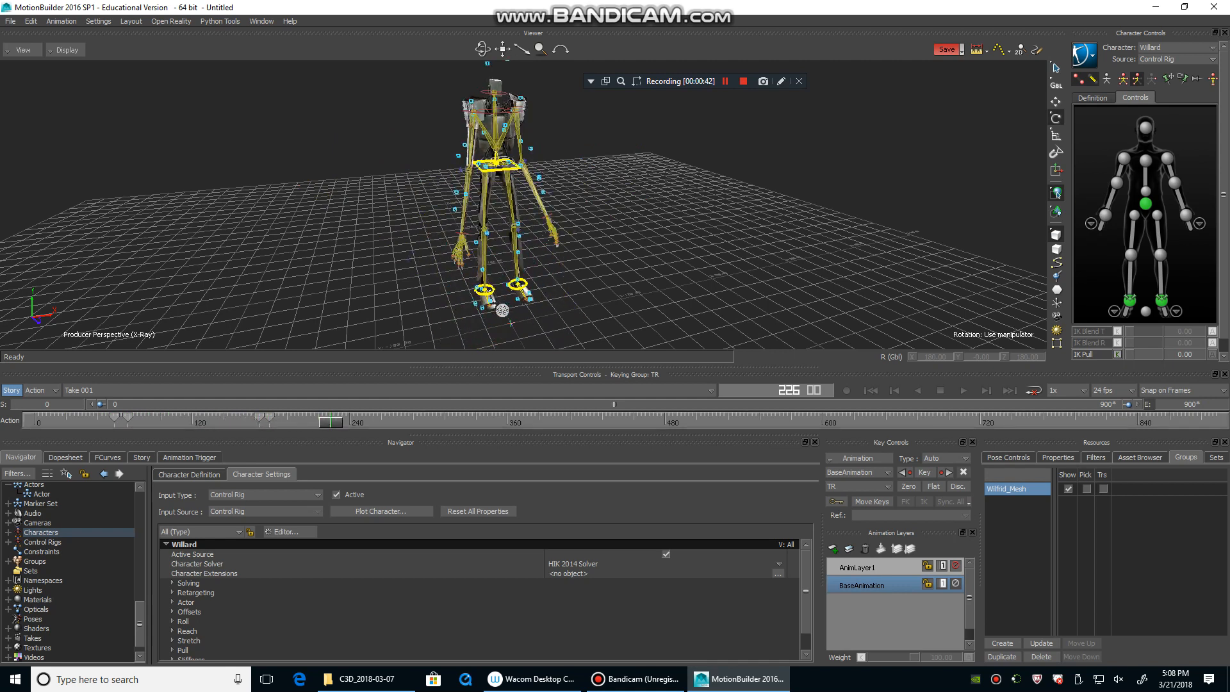
- Try translating the Control Rig's hips effector along X at frame 226, and undo the move
click(1145, 203)
key(t)
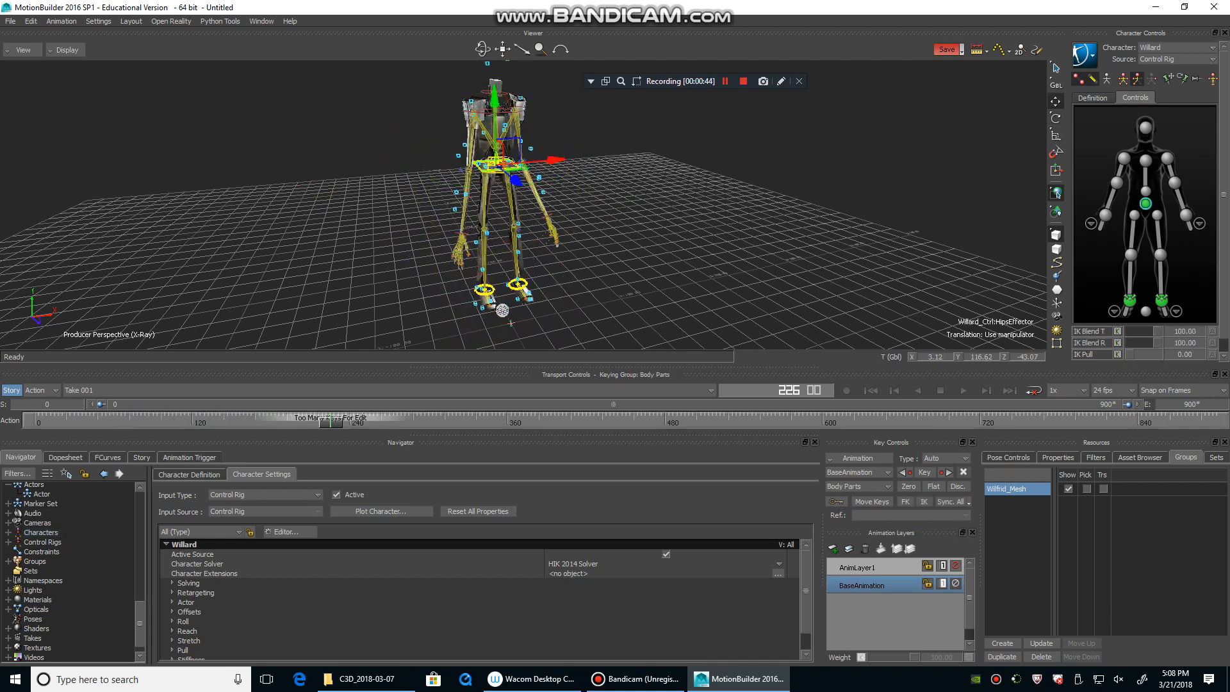
drag(556, 159, 648, 154)
key(ctrl+z)
- Try moving the right wrist effector on AnimLayer1, undo the moves and return to the BaseAnimation layer
click(1105, 215)
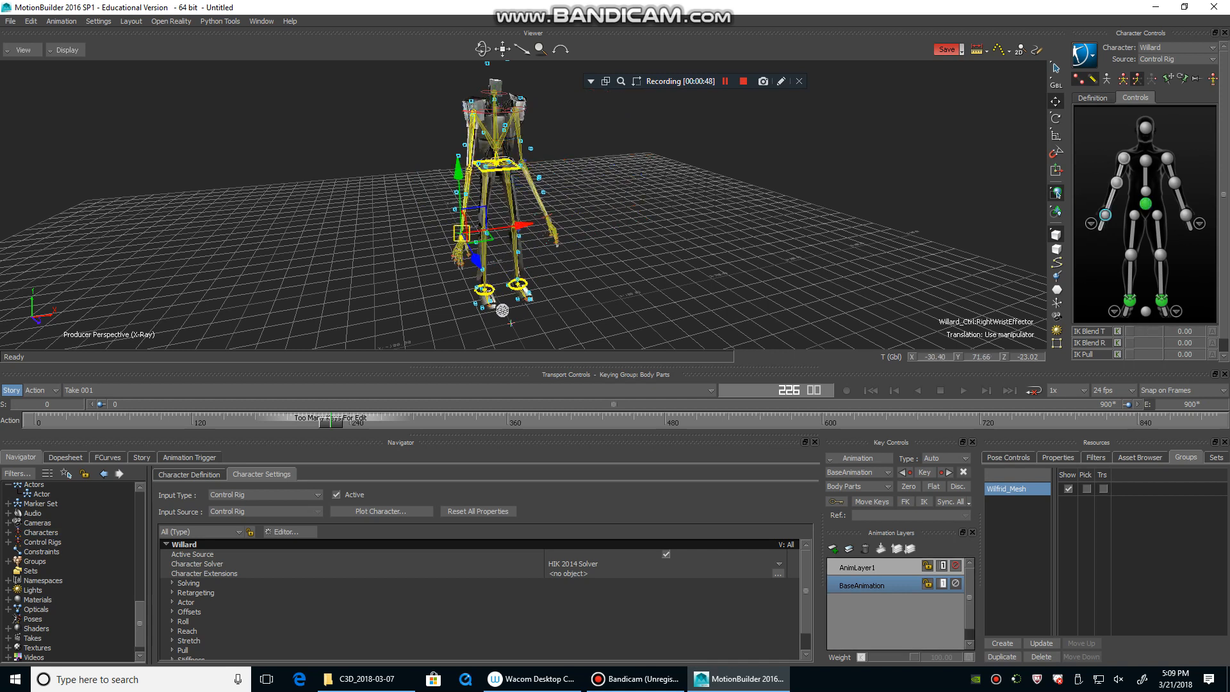
click(862, 568)
drag(461, 234, 502, 157)
ctrl+shift+drag(503, 192, 669, 181)
key(ctrl+z)
drag(563, 228, 455, 188)
key(ctrl+z)
click(862, 585)
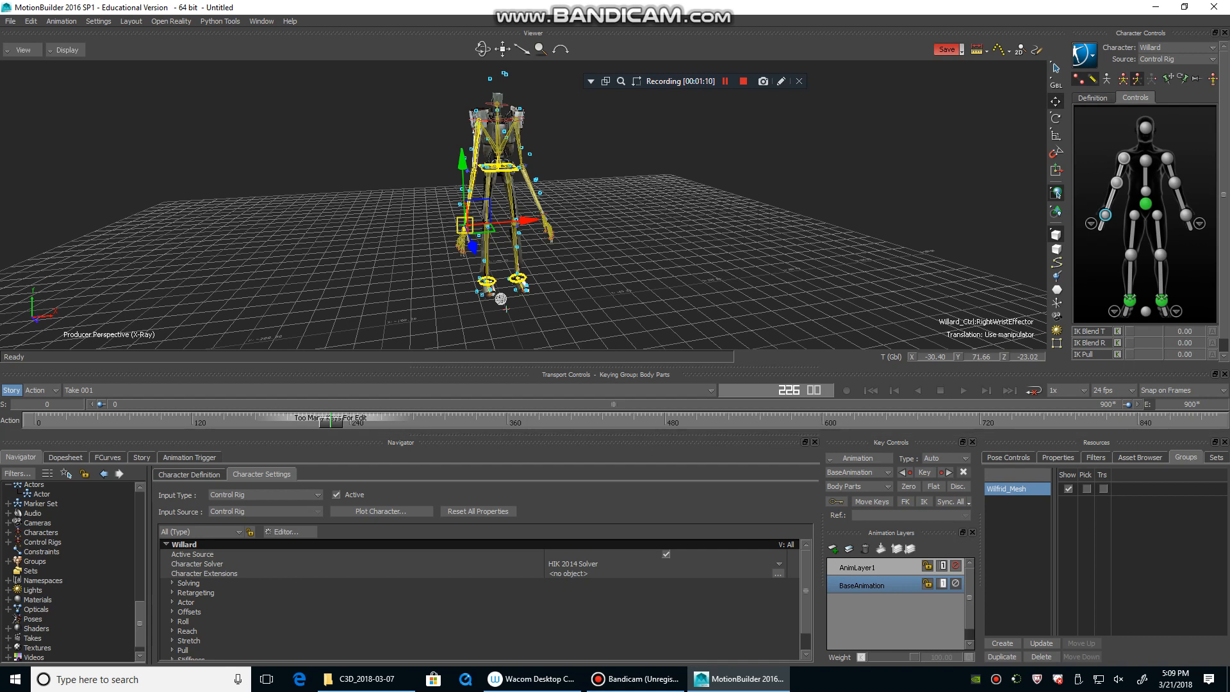
- Narrow the visible timeline range to frames 168 through 317
drag(1128, 404, 469, 404)
drag(100, 404, 180, 404)
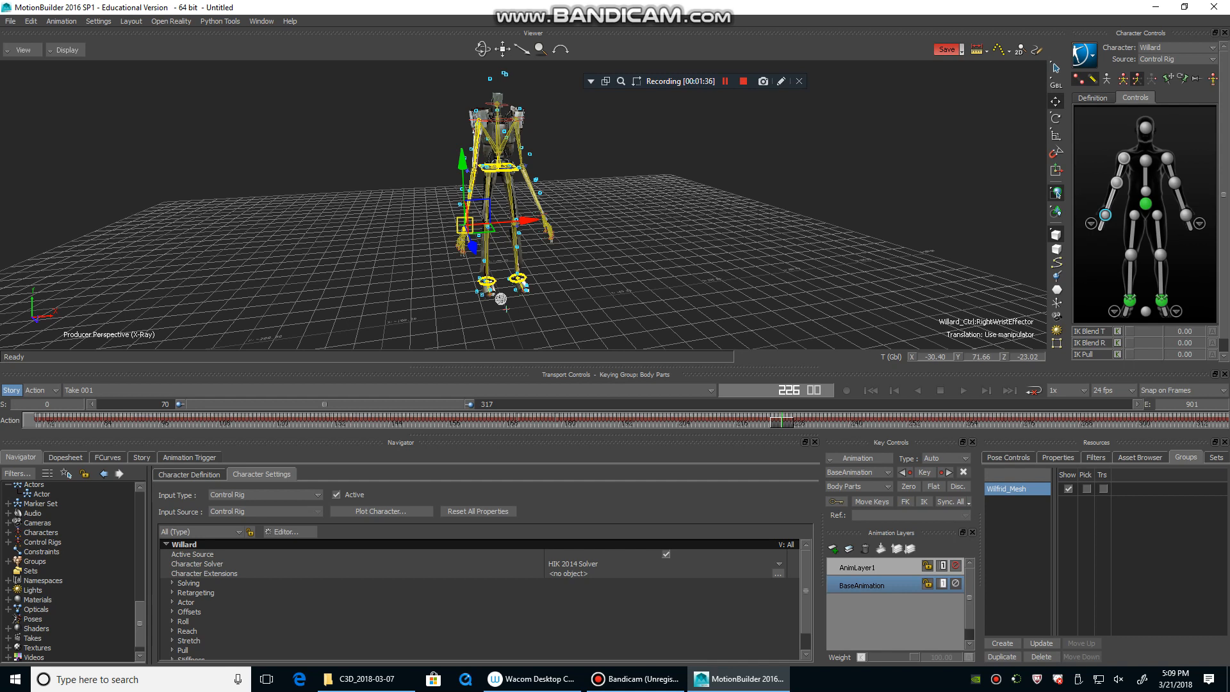
drag(180, 404, 290, 404)
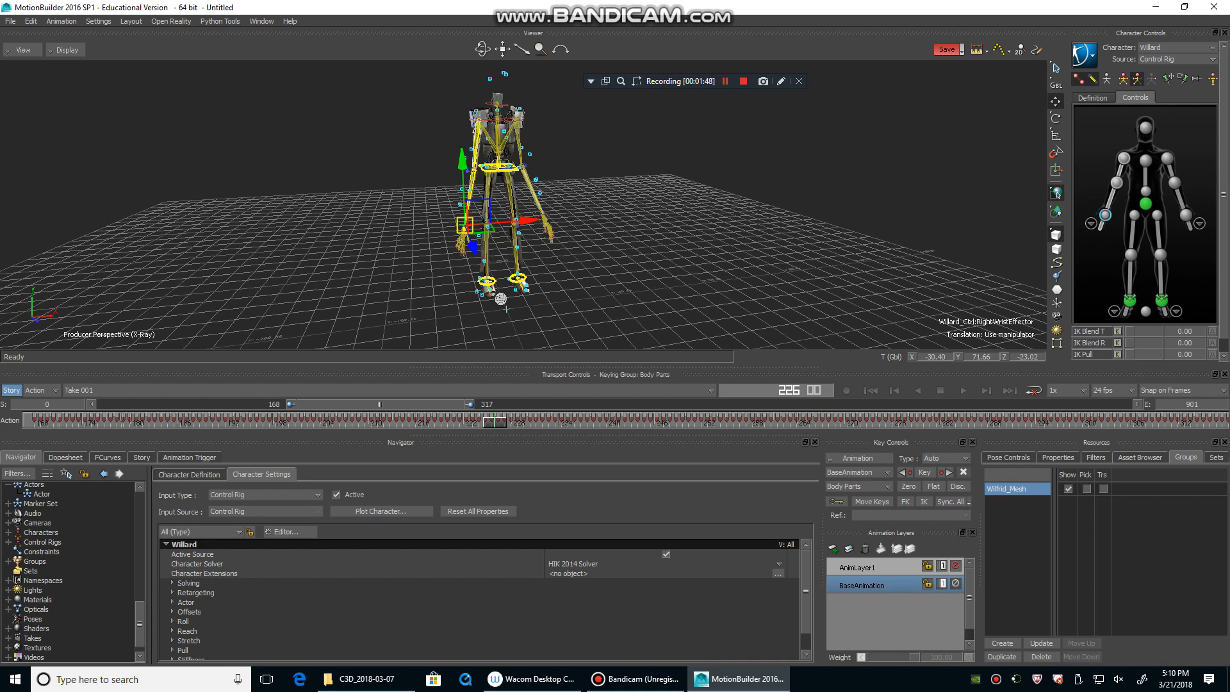
- Select the Control Rig's left wrist effector at frame 226
click(545, 219)
ctrl+drag(506, 256, 515, 317)
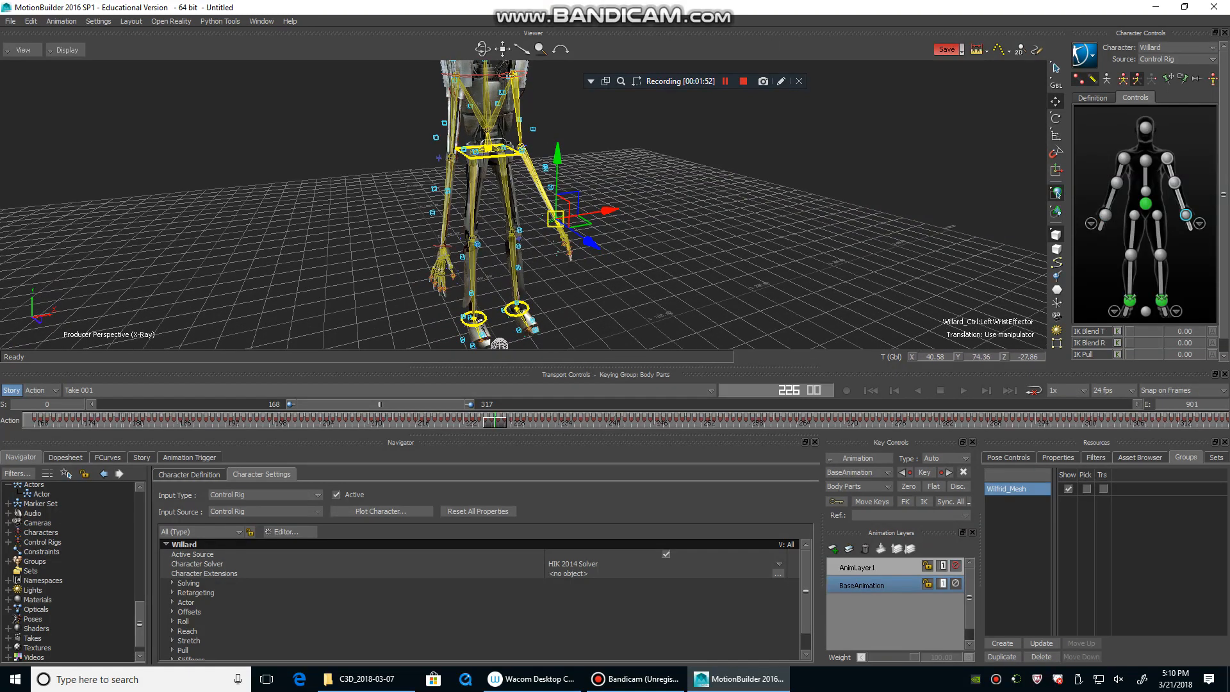